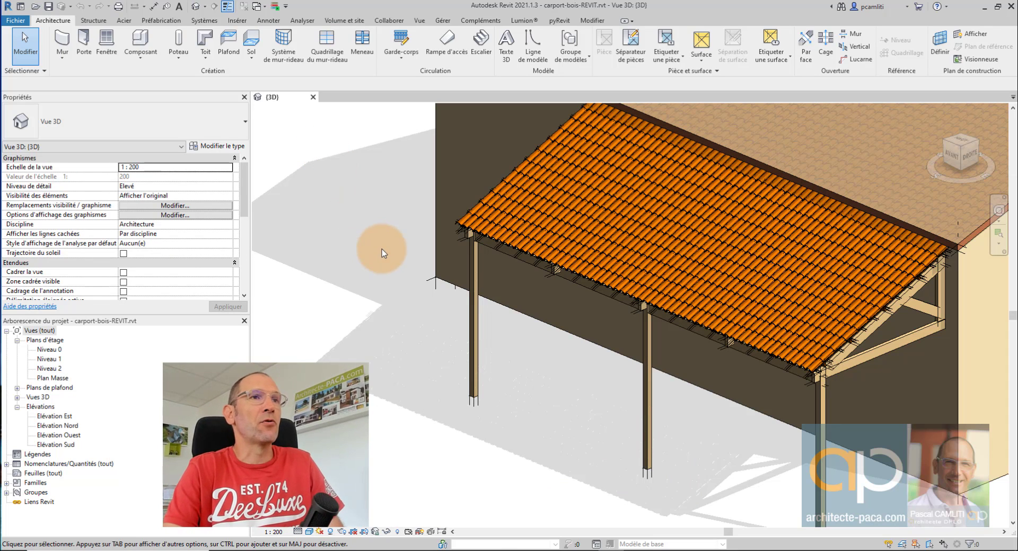
Examine the timber carport's tiled roof, posts and half-trusses against the house from several angles.
shift+middle_drag(393, 270, 586, 259)
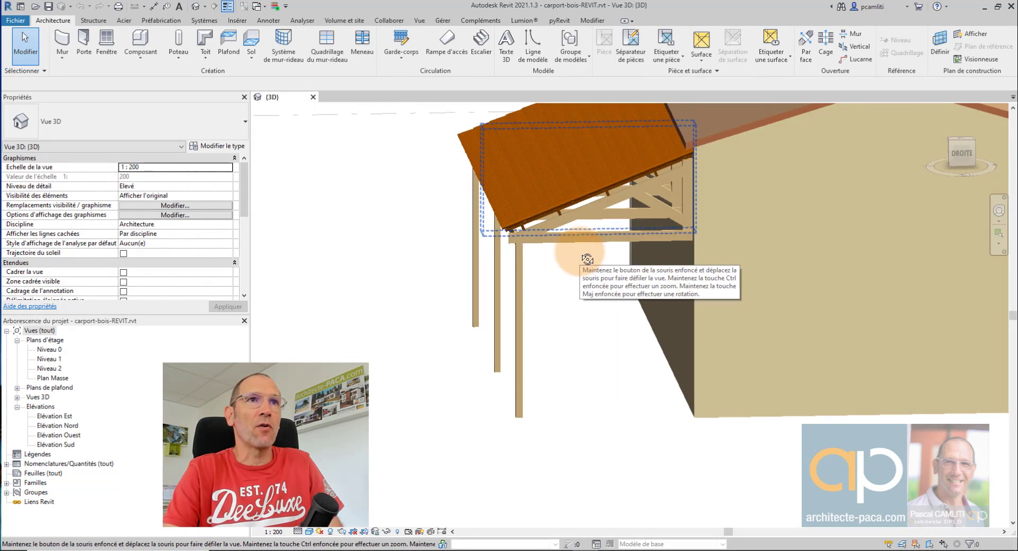
scroll(647, 221, up, 2)
scroll(587, 284, down, 3)
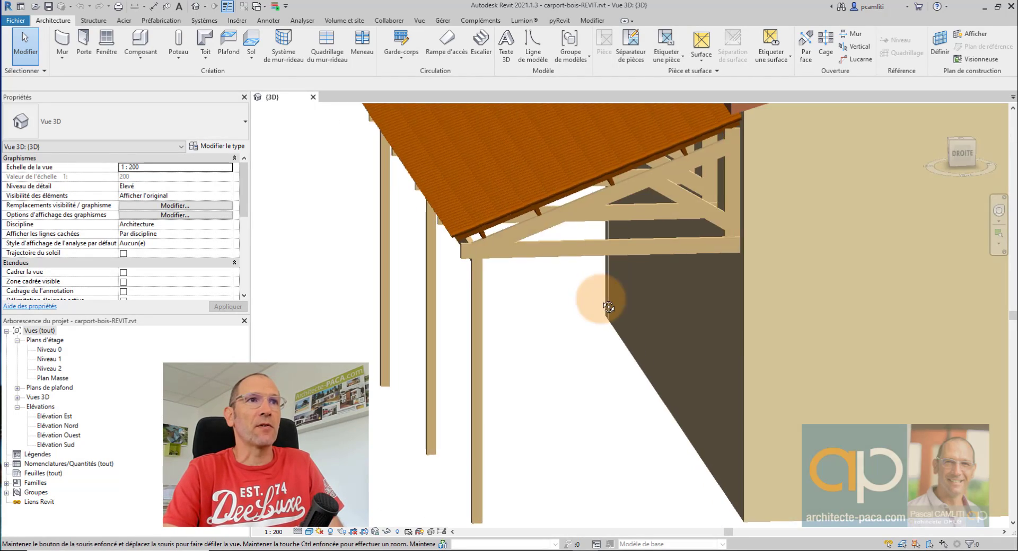
scroll(689, 302, down, 2)
shift+middle_drag(713, 307, 708, 373)
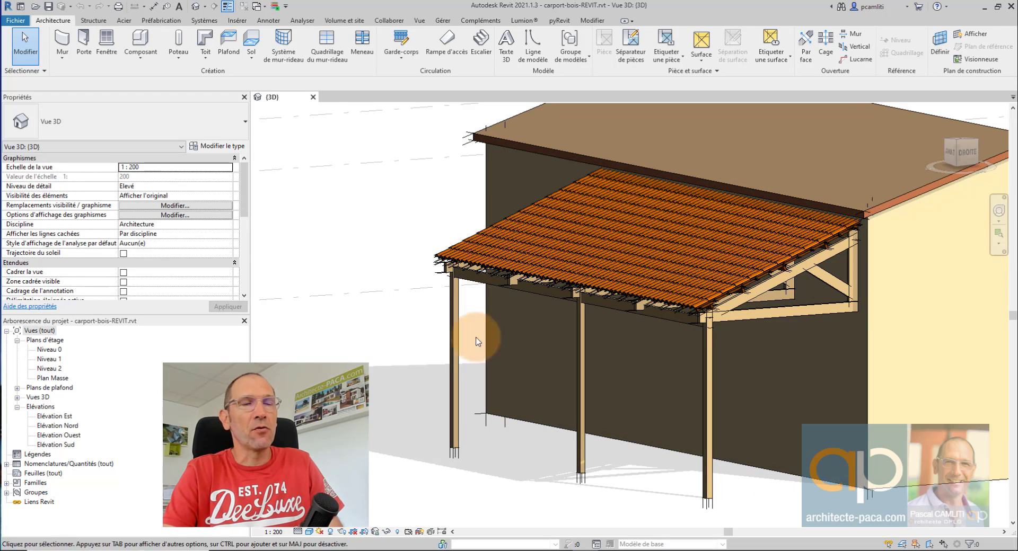
shift+middle_drag(838, 423, 777, 432)
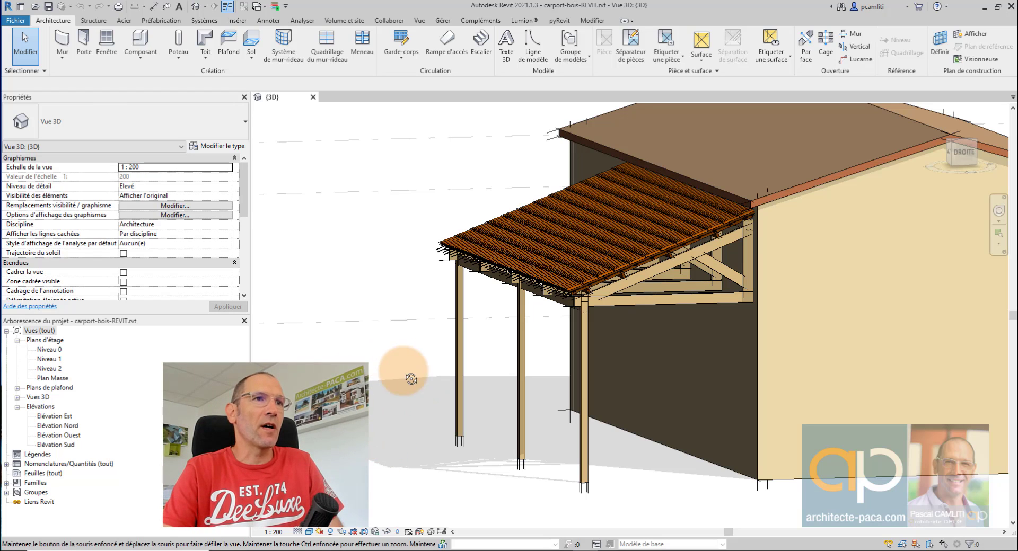
shift+middle_drag(411, 379, 484, 391)
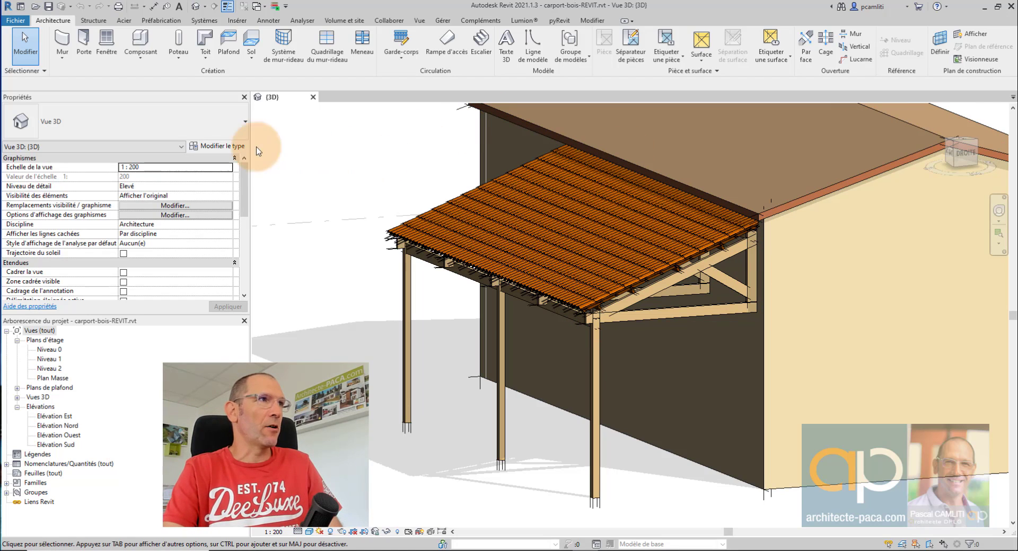
Open the recent truss family demi-charpente.rfa and inspect its half-truss layout, reference planes and dimensions.
click(17, 21)
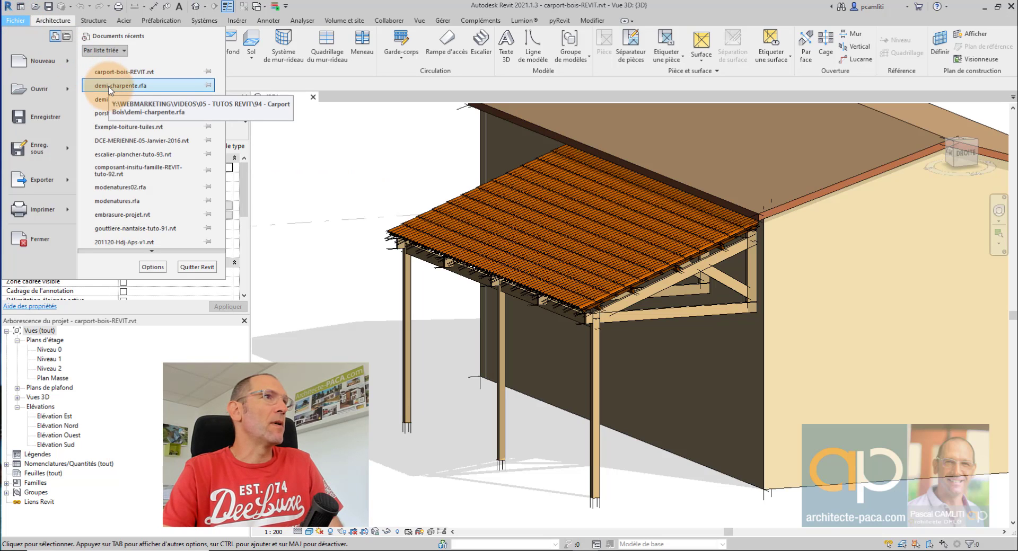
click(159, 86)
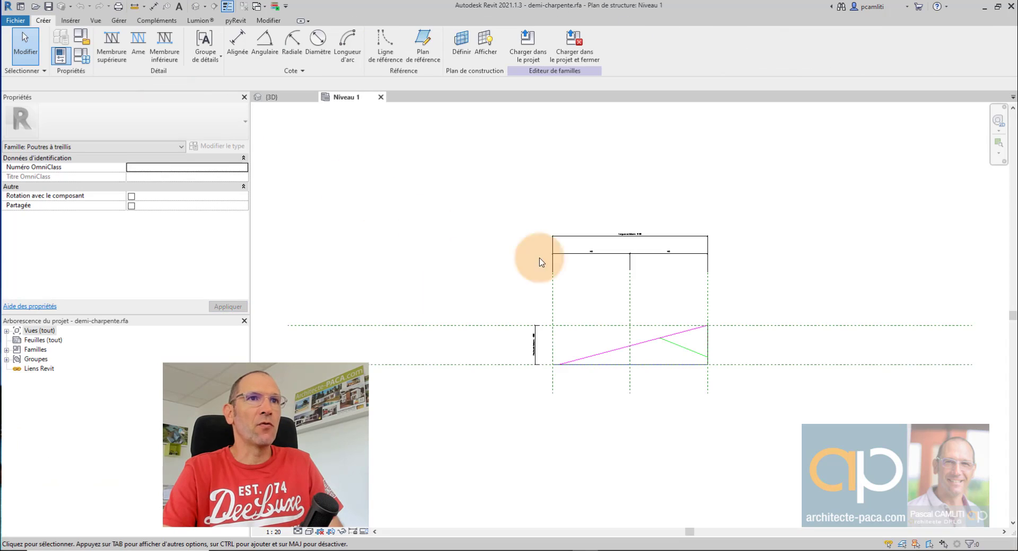
scroll(625, 303, up, 4)
middle_drag(622, 303, 530, 255)
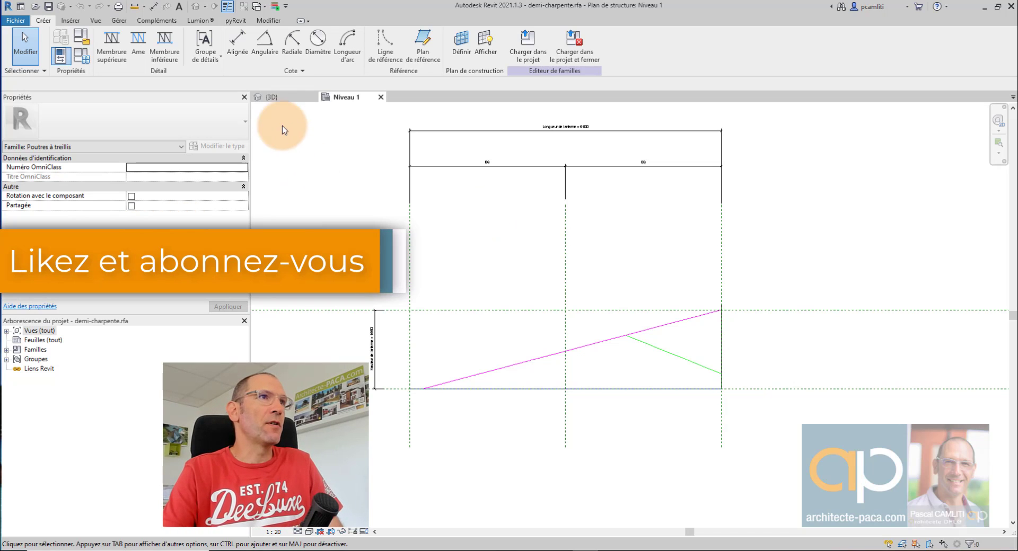
Return to the carport project's 3D view and load Ferme treillis Howe 6 panneaux.rfa from the library's Structure > Fermes folder.
click(284, 99)
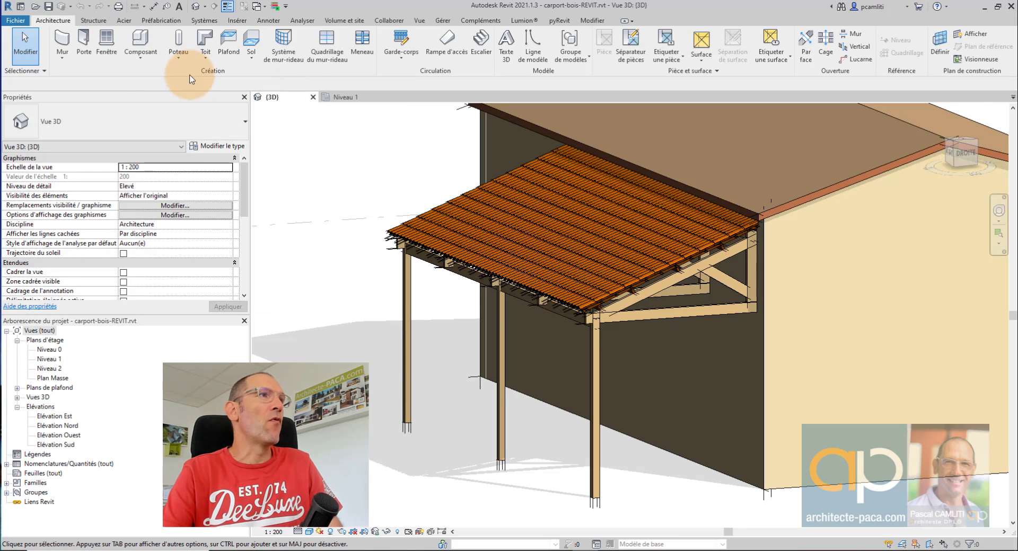
click(101, 24)
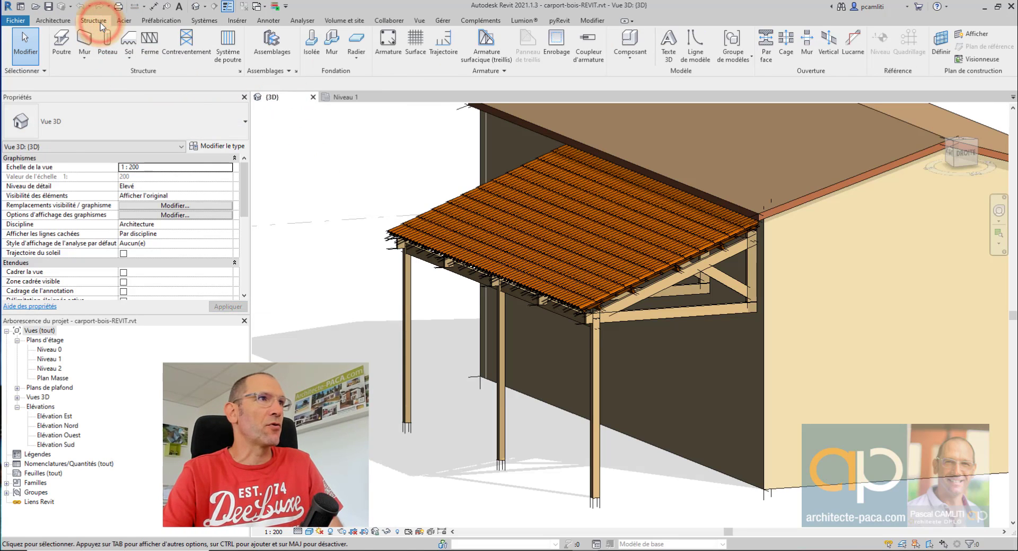
click(149, 47)
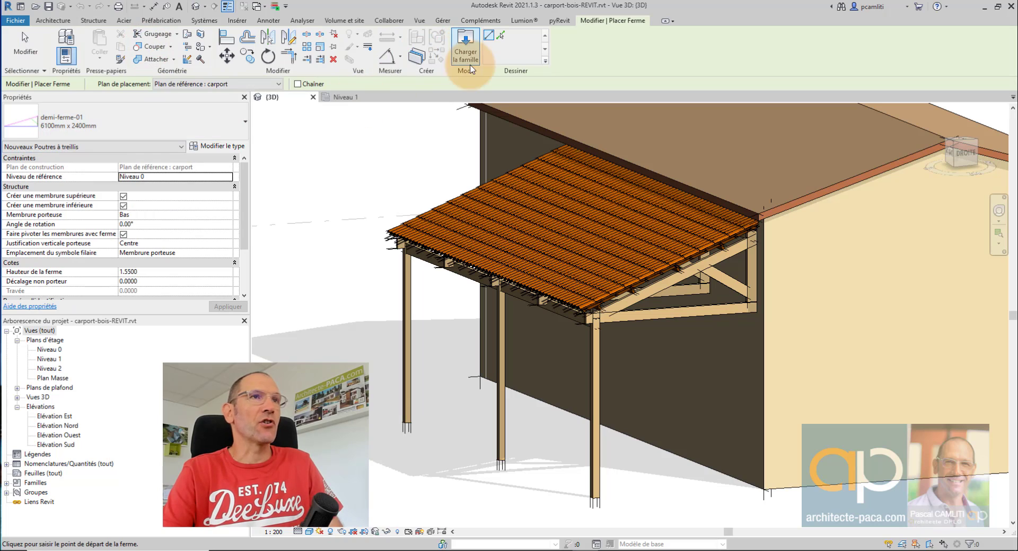
click(471, 53)
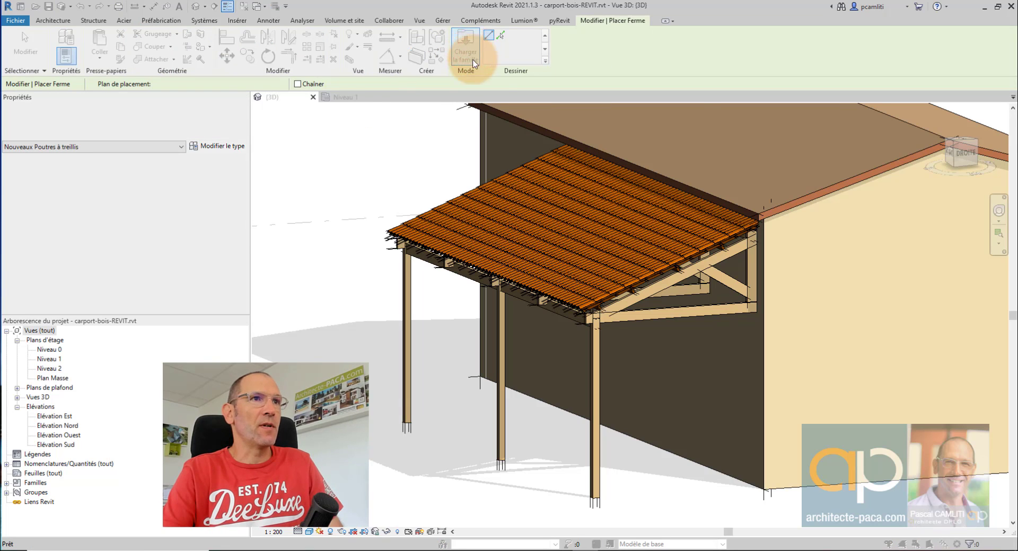
scroll(506, 242, down, 4)
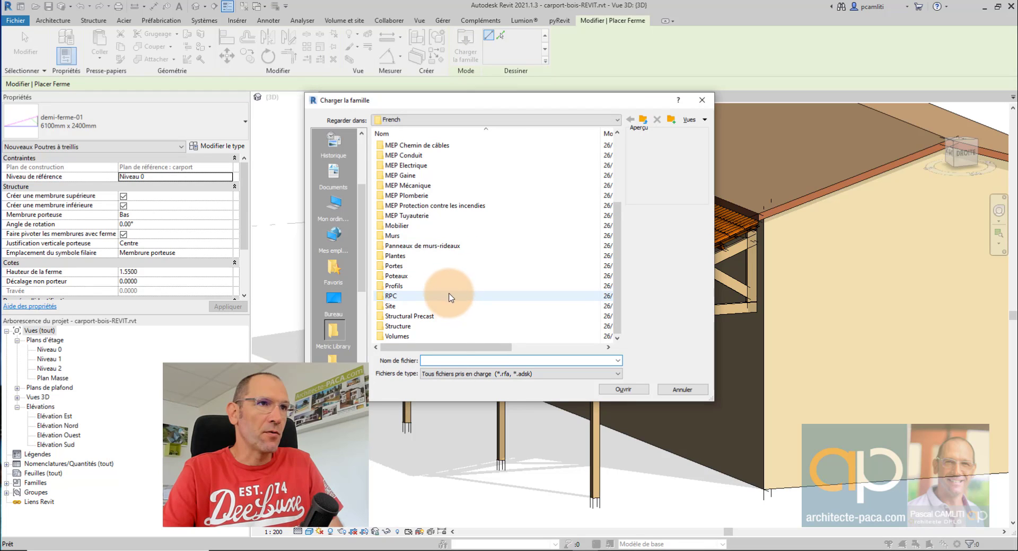
double_click(453, 326)
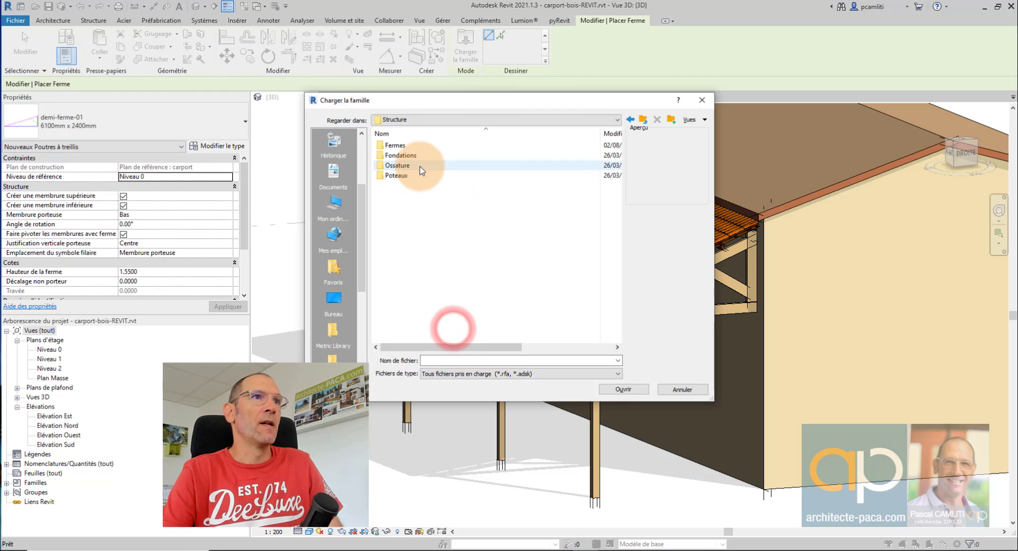
double_click(420, 145)
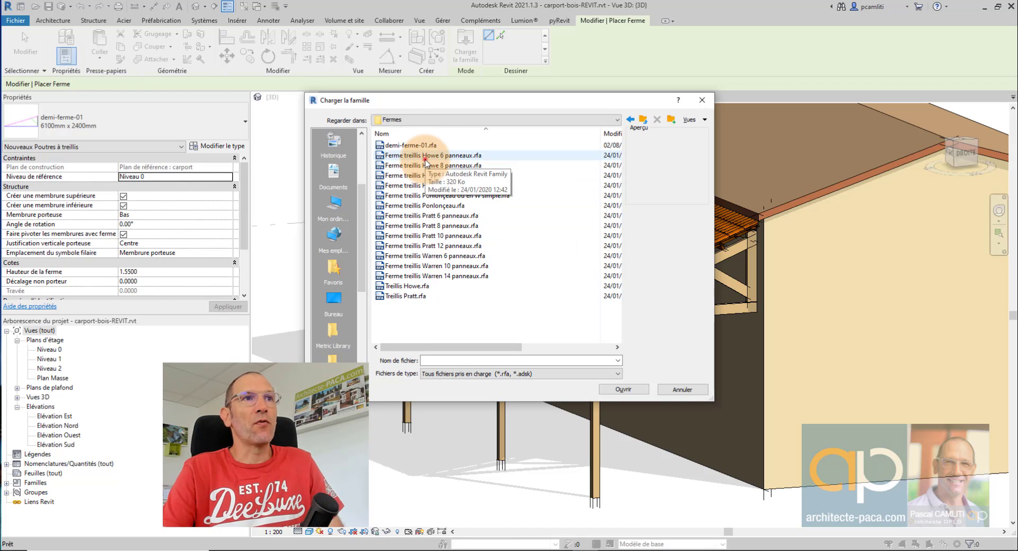
click(425, 157)
click(633, 392)
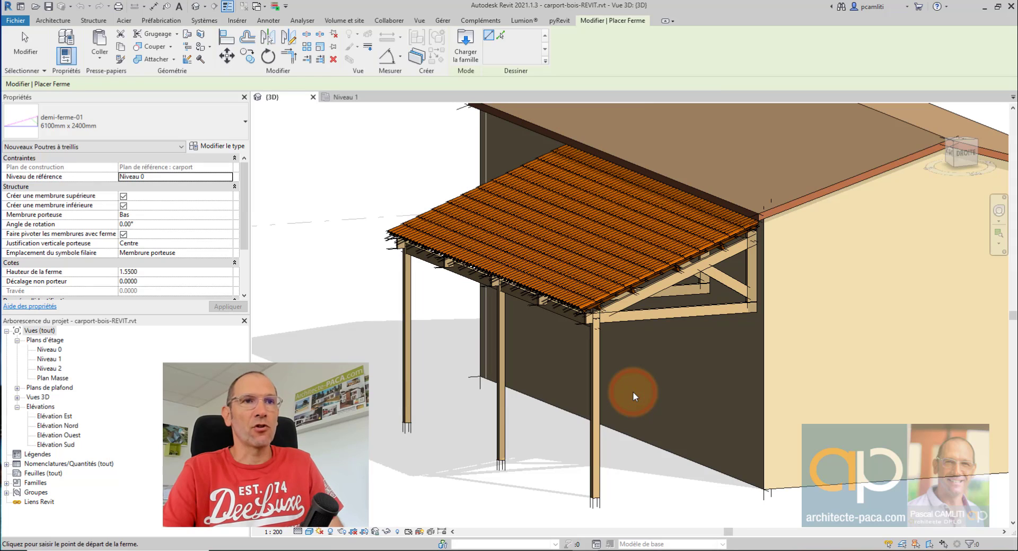
scroll(414, 443, down, 6)
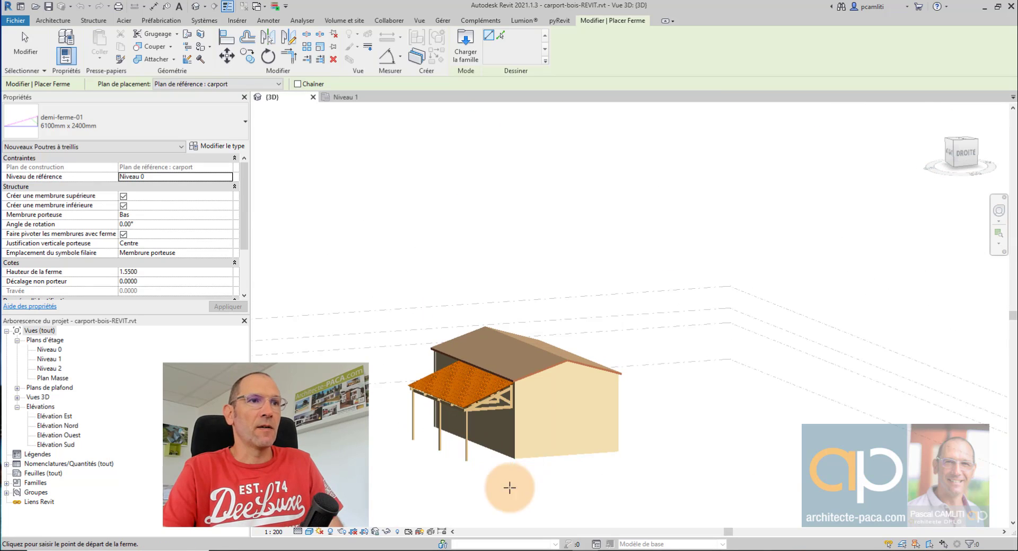
click(127, 125)
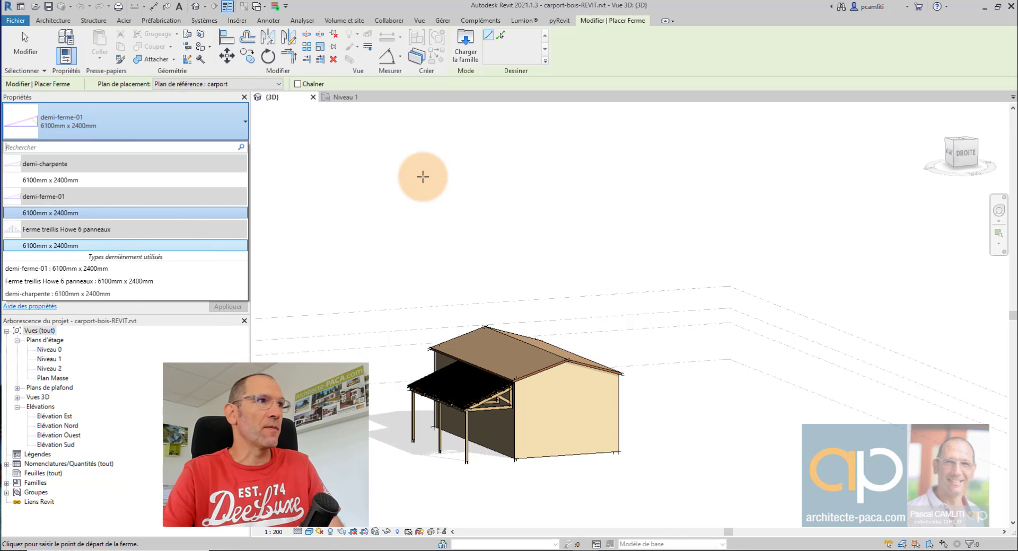
key(Escape)
key(Escape)
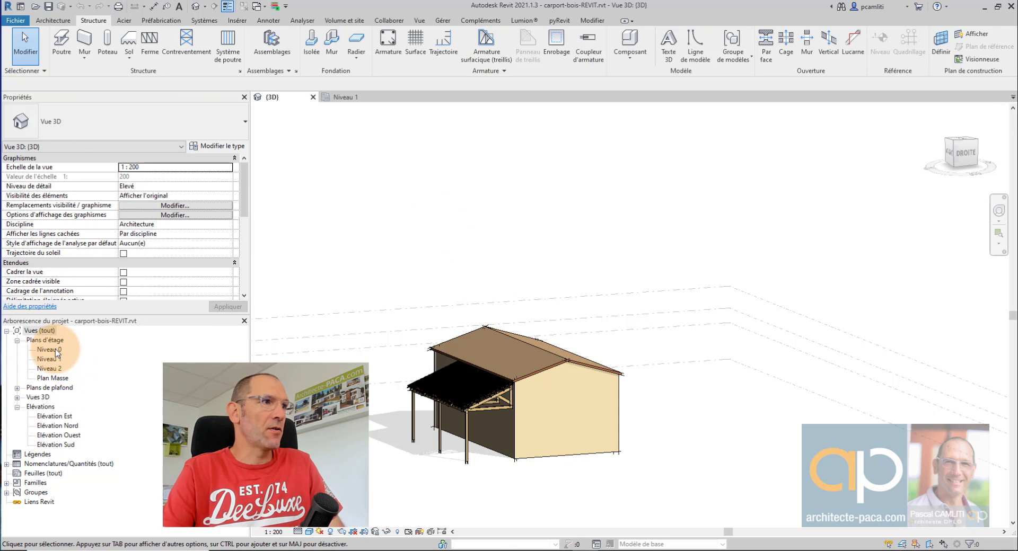
Place a Ferme treillis Howe 6 panneaux truss, type 6100mm x 2400mm, about 9.20 m long and vertical in the Niveau 0 plan, west of the house.
double_click(55, 349)
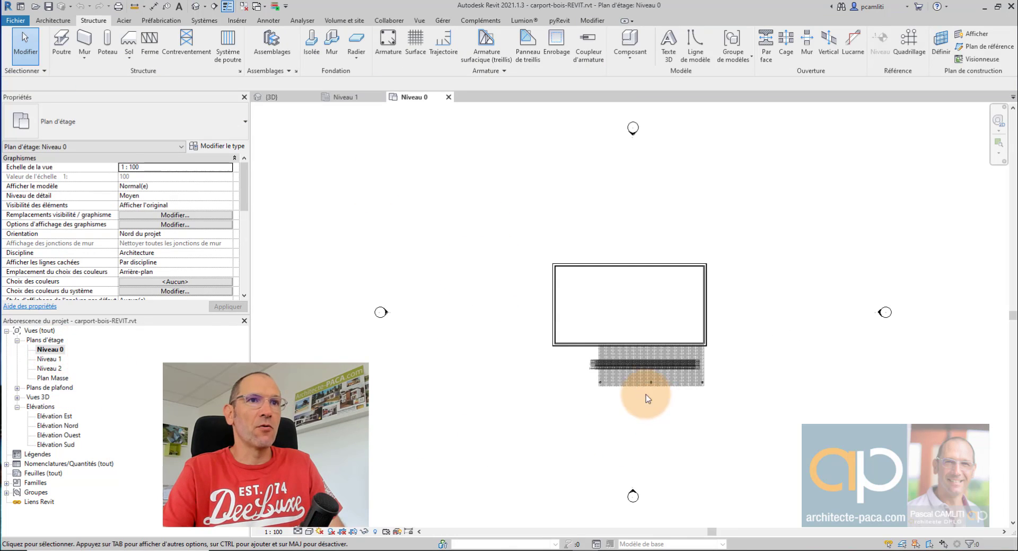
scroll(603, 377, up, 4)
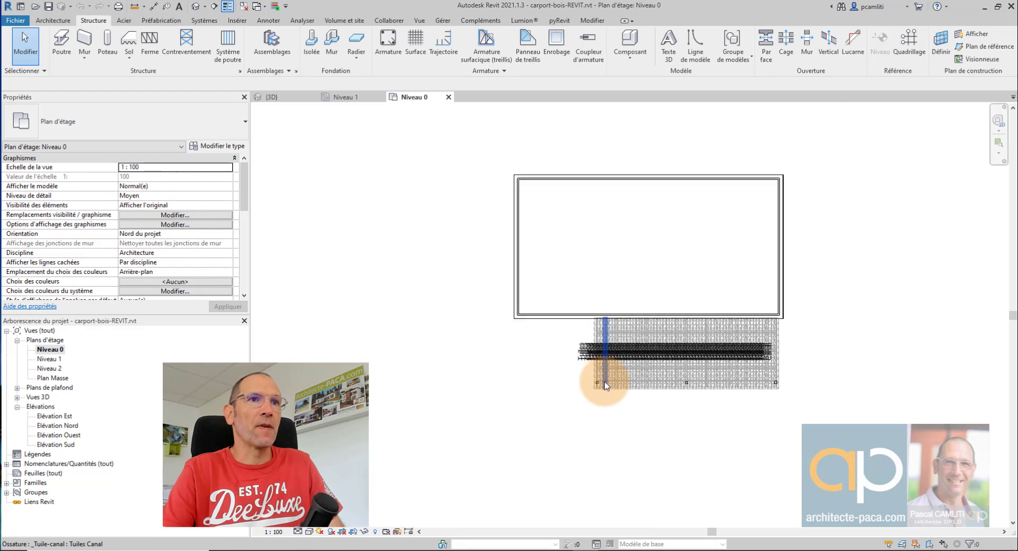
click(148, 53)
click(128, 123)
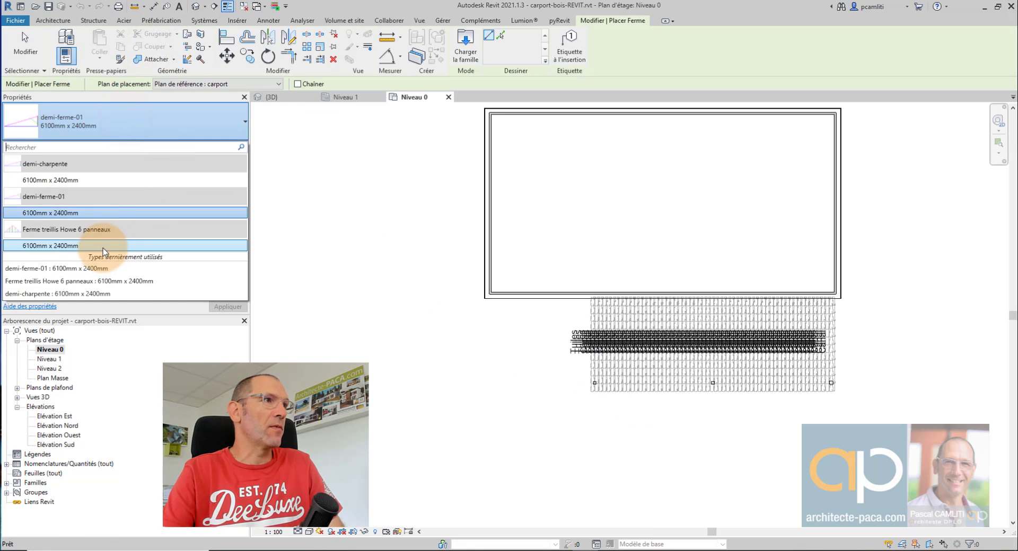
click(103, 247)
click(395, 416)
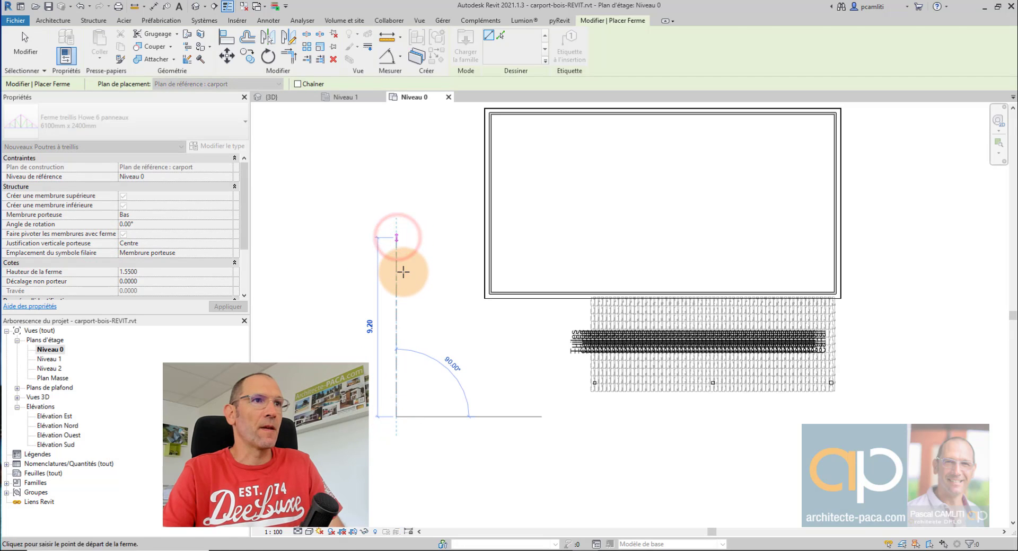
key(Escape)
key(Escape)
Select the new Howe truss in the 3D view and open its family for editing.
key(ctrl+Tab)
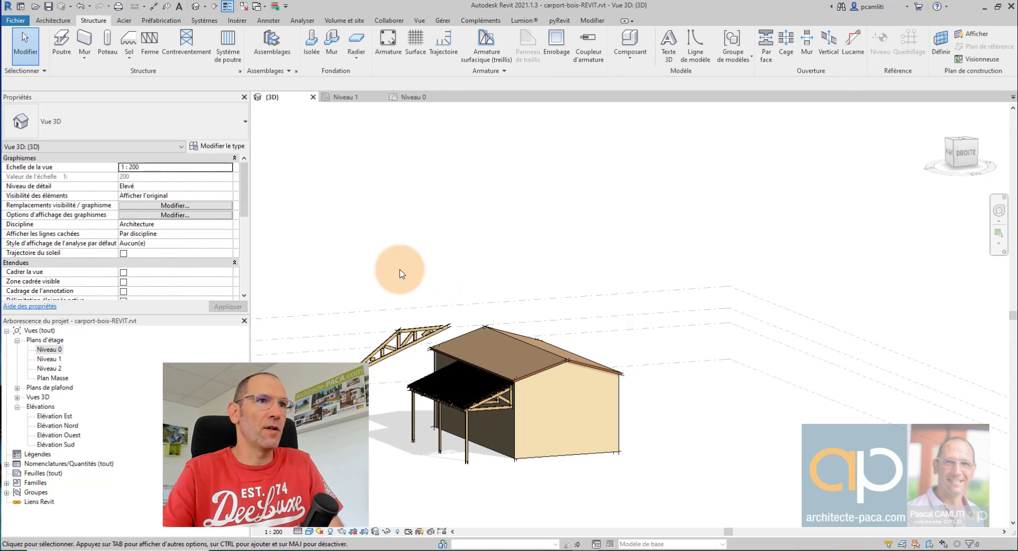
shift+middle_drag(414, 381, 608, 406)
scroll(589, 420, up, 2)
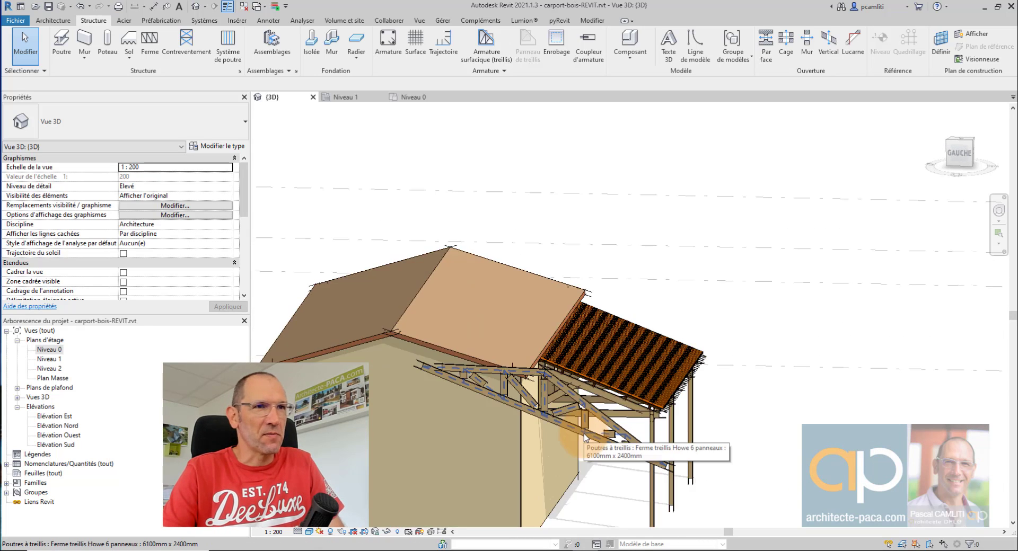
click(585, 437)
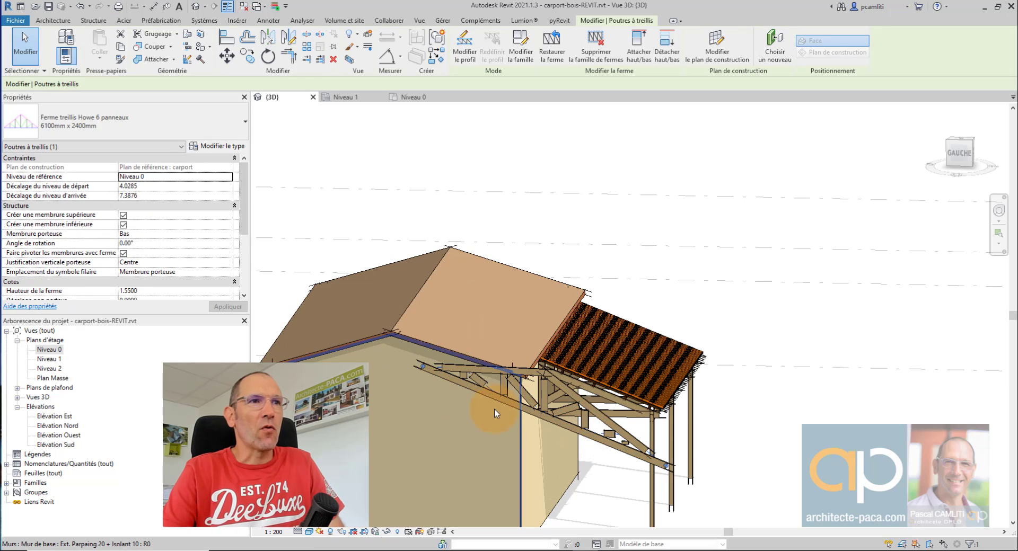
scroll(507, 401, up, 3)
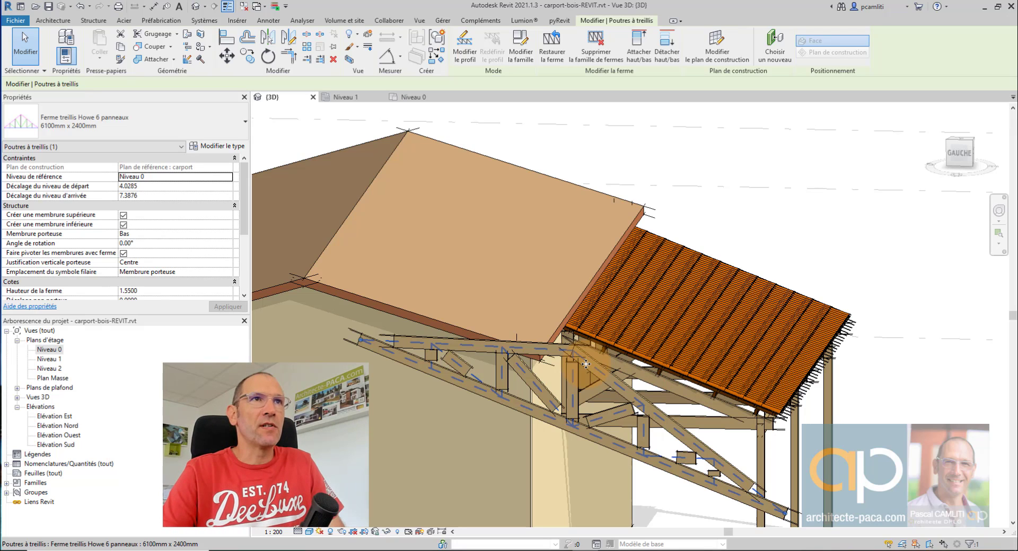
click(521, 50)
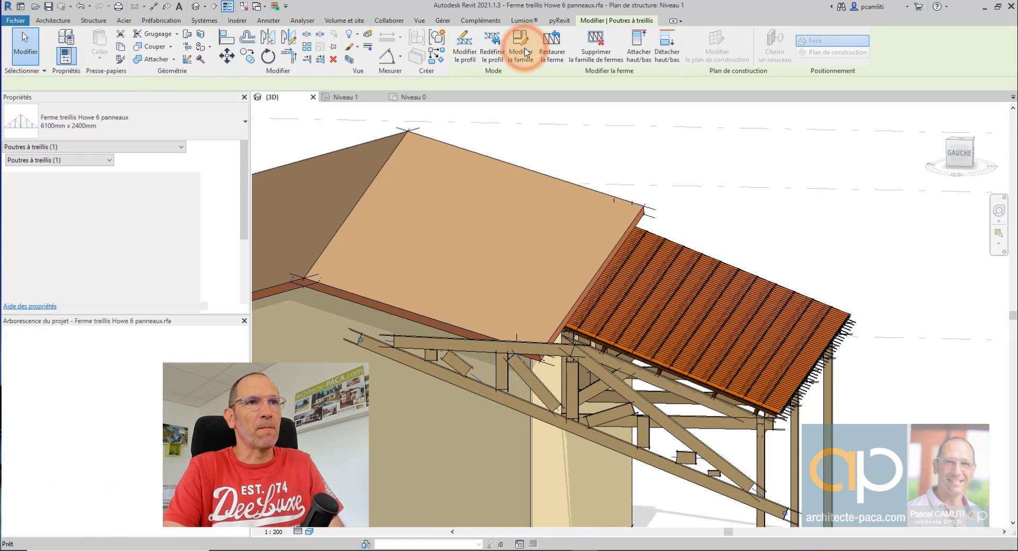
Examine the Howe truss family's chord and web lines and compare them with the demi-charpente family.
scroll(659, 289, down, 3)
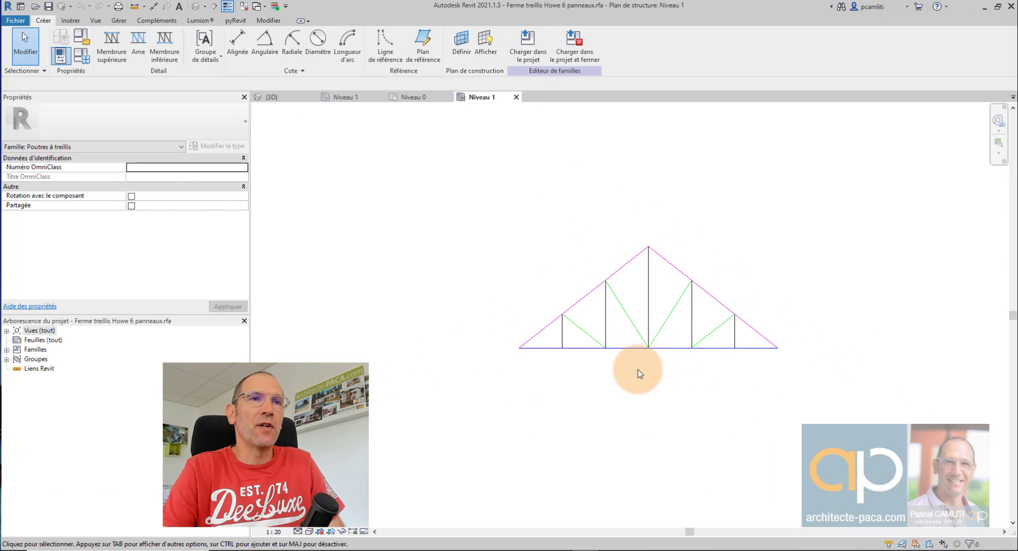
middle_drag(691, 371, 620, 384)
scroll(591, 361, up, 2)
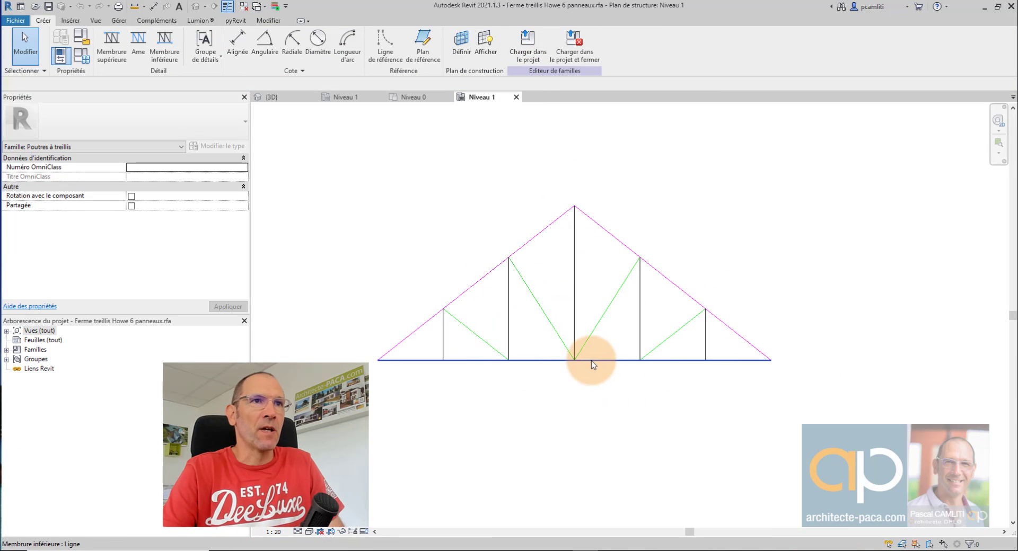
scroll(477, 324, up, 2)
scroll(602, 332, down, 1)
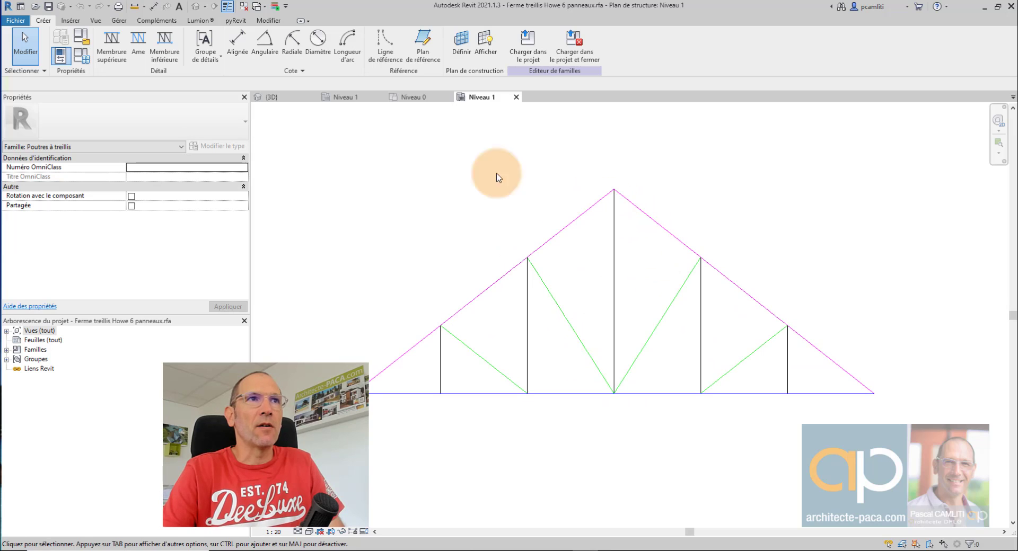
click(343, 97)
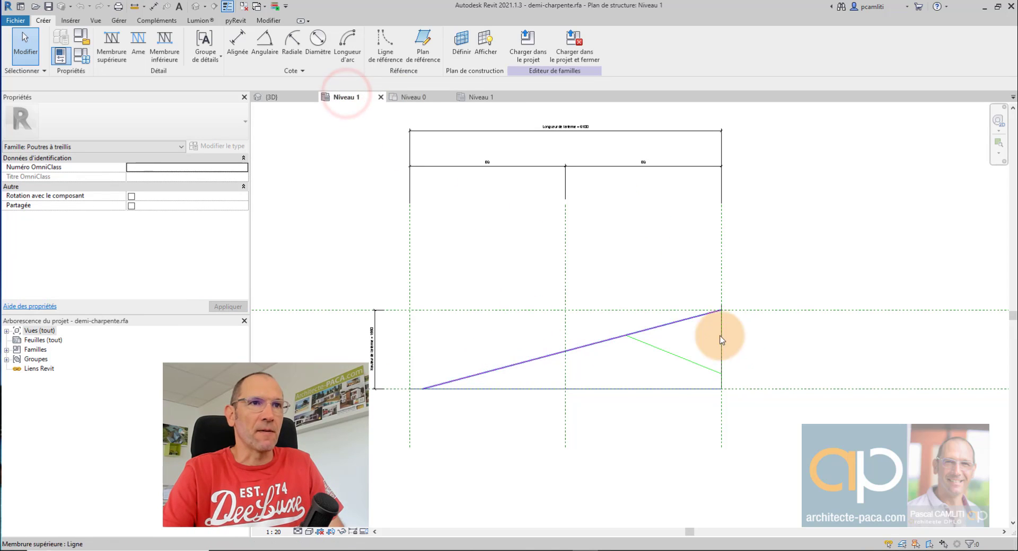
click(482, 97)
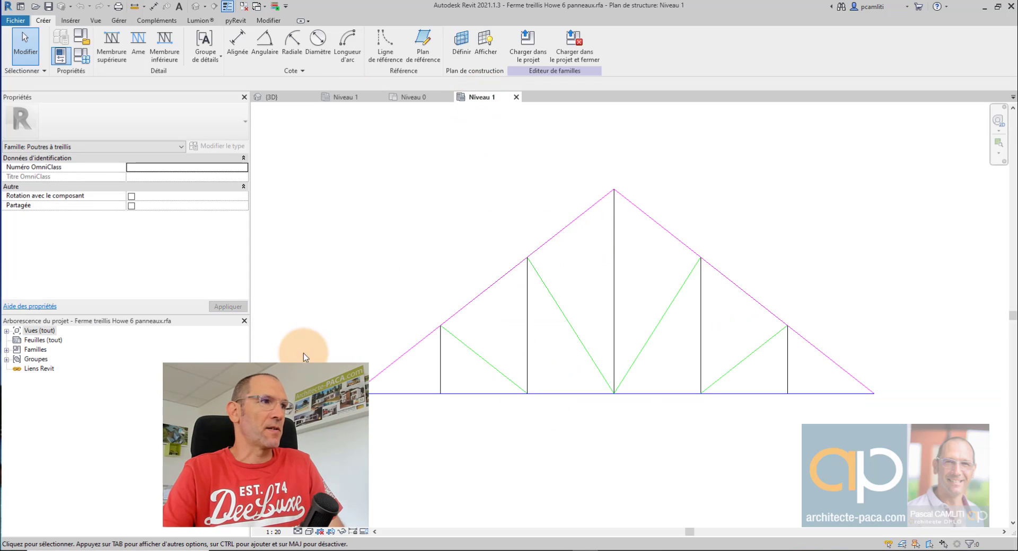
Show the annotation categories in the truss family's Niveau 1 view.
key(g)
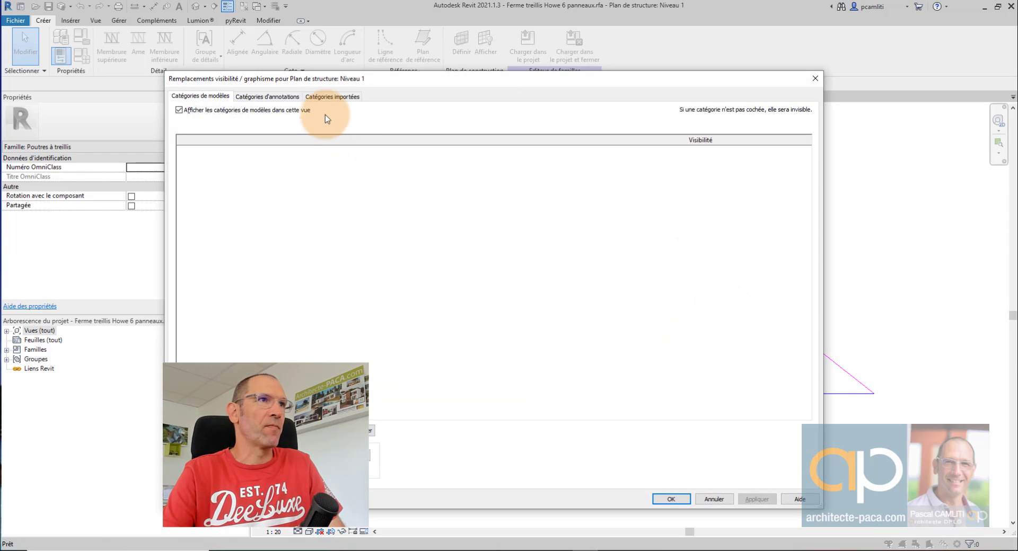
click(275, 97)
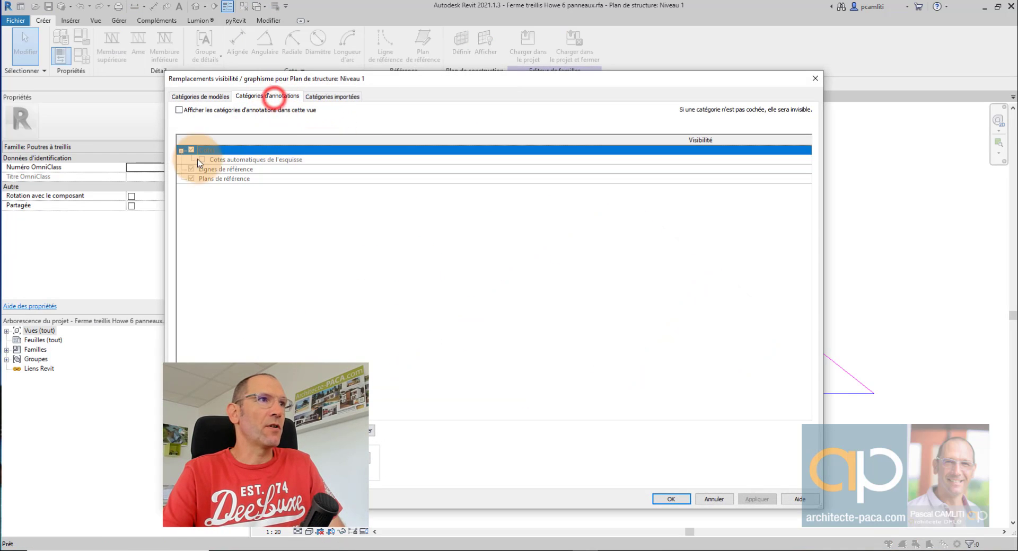
click(179, 110)
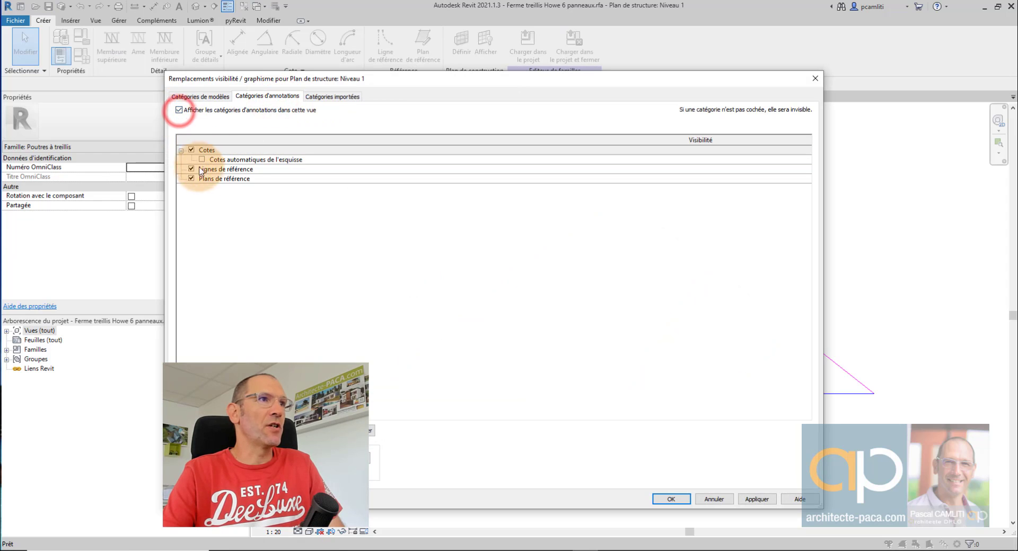
click(764, 499)
click(682, 499)
Delete the two equality dimension strings below the truss.
scroll(643, 493, down, 4)
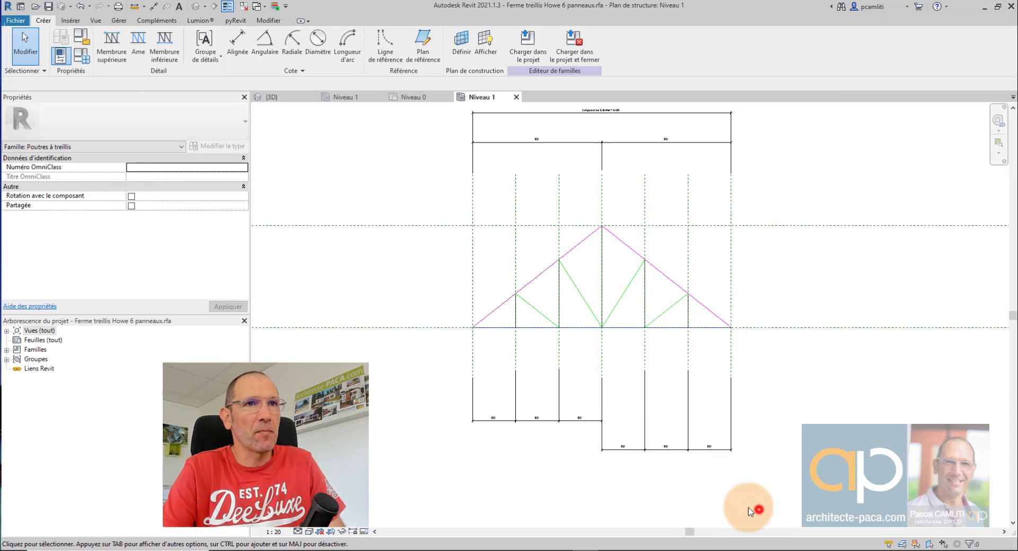
drag(749, 512, 483, 410)
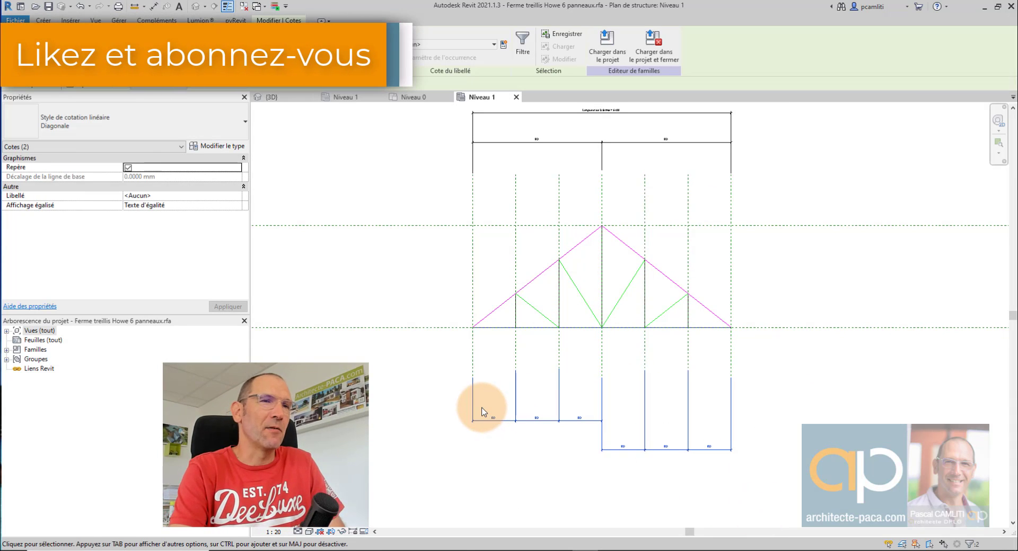
key(Delete)
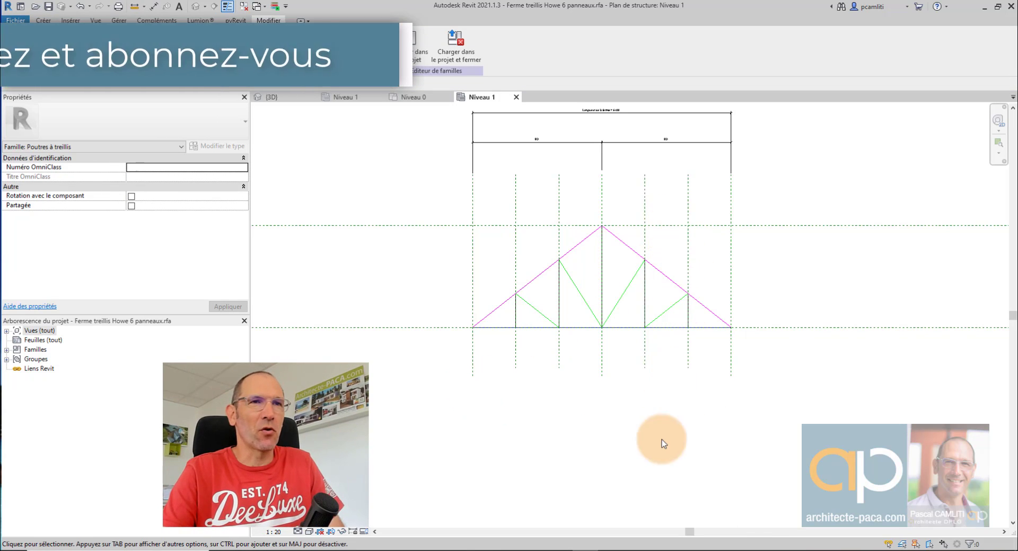
Move the Hauteur de la ferme dimension close to the truss's left end.
middle_drag(621, 425, 697, 425)
scroll(697, 425, down, 3)
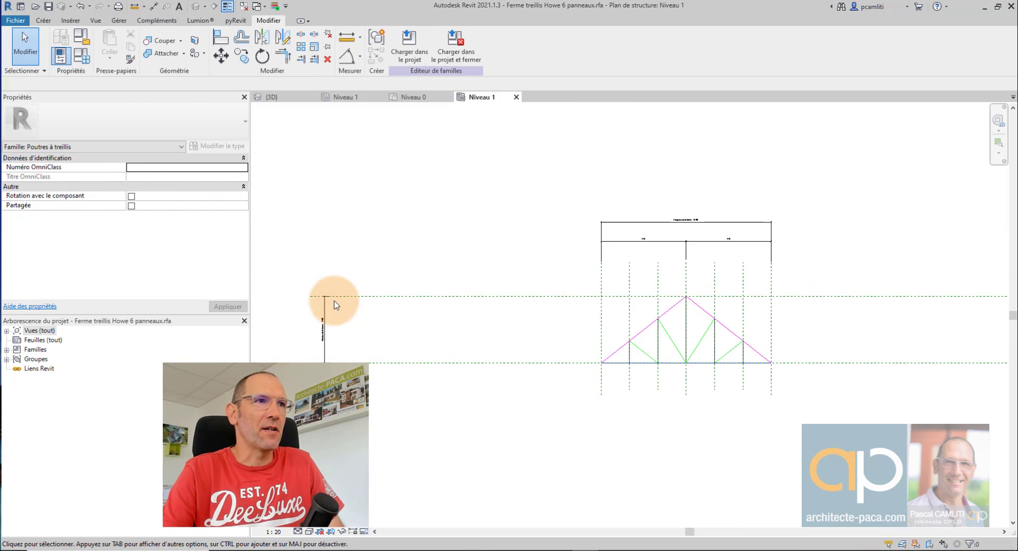
scroll(330, 301, up, 3)
drag(323, 319, 711, 336)
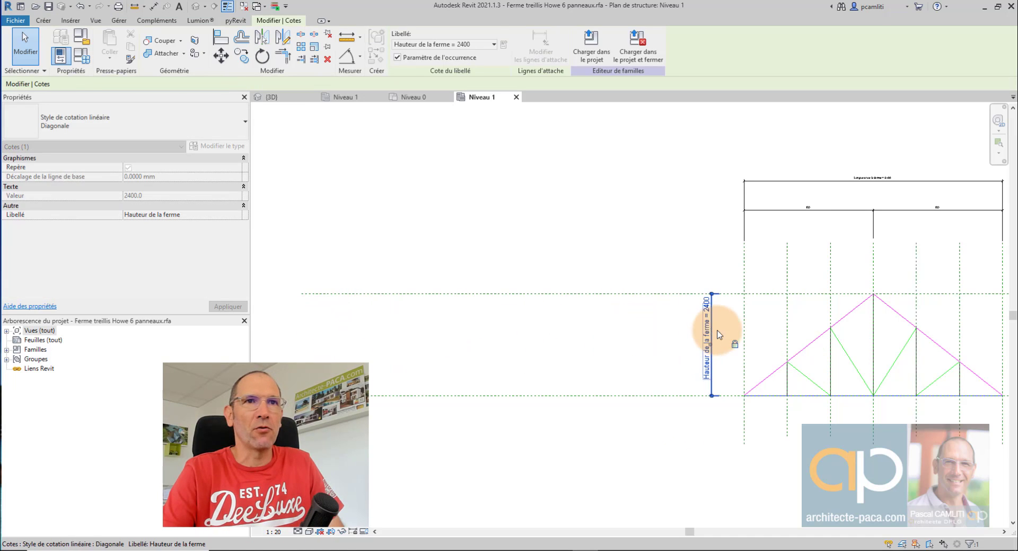
middle_drag(711, 336, 598, 299)
scroll(620, 193, up, 2)
middle_drag(620, 193, 564, 186)
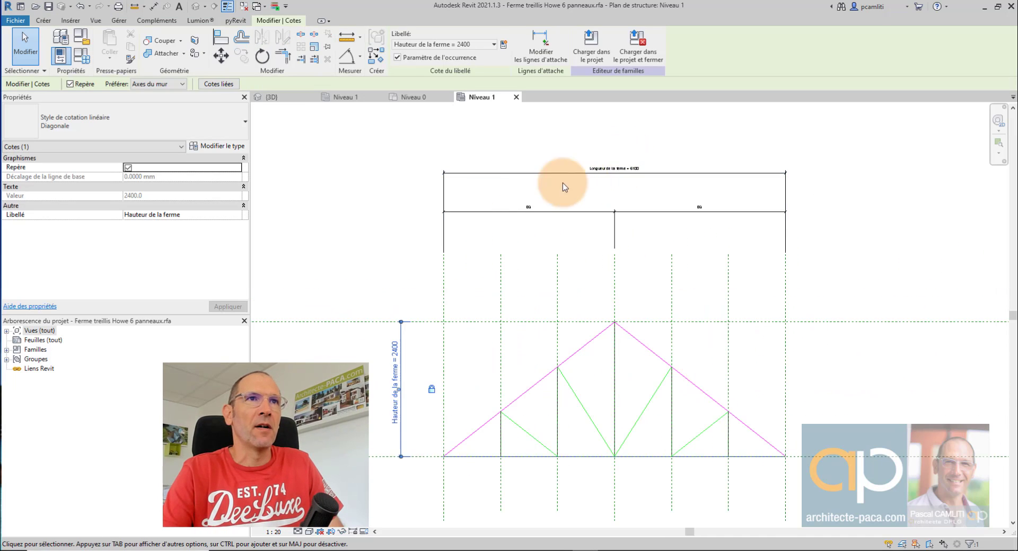
Delete the right half's posts, diagonals, intermediate reference planes and sloping top chord, keeping the central post.
scroll(674, 325, down, 1)
middle_drag(675, 325, 644, 265)
scroll(638, 292, up, 3)
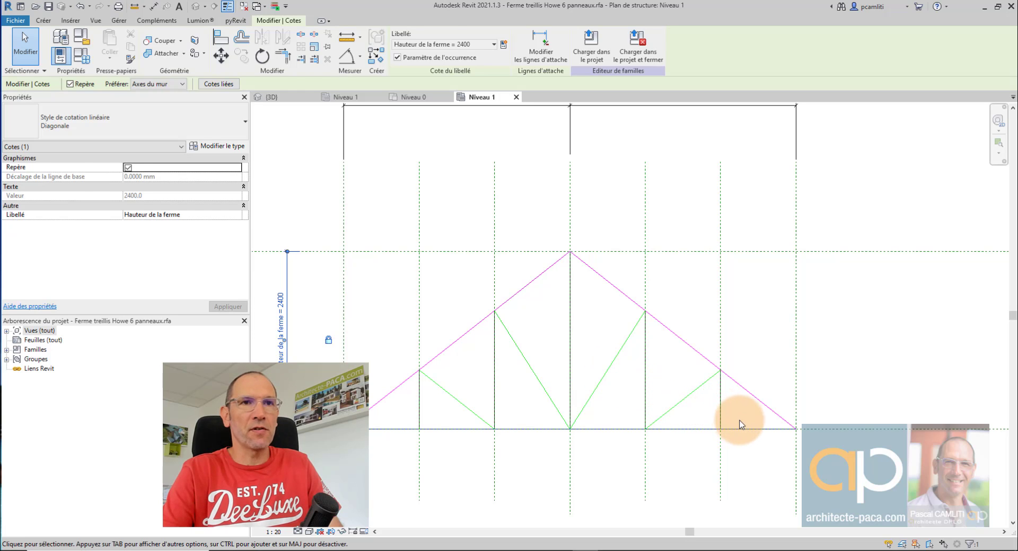
drag(740, 424, 587, 357)
key(Delete)
key(Delete)
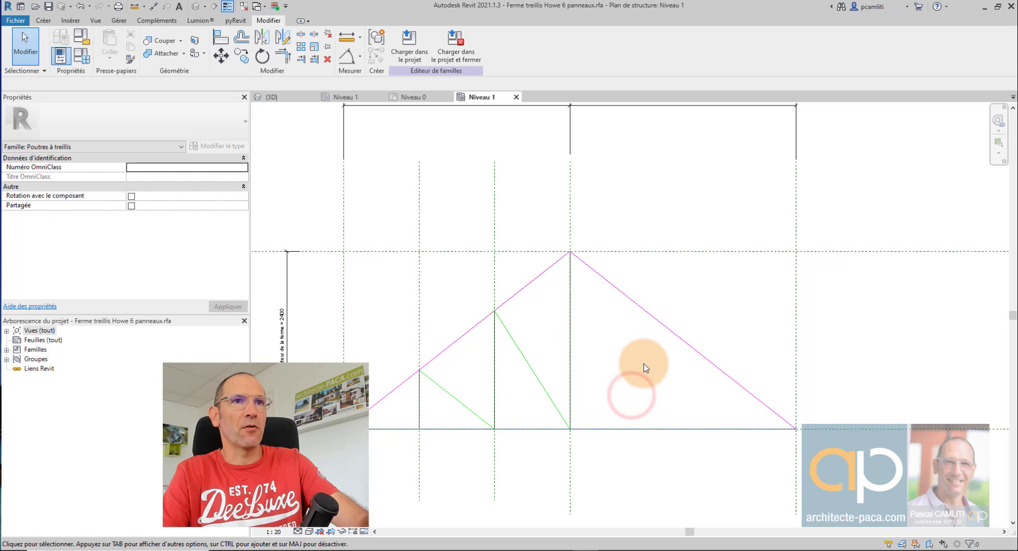
click(674, 339)
key(Delete)
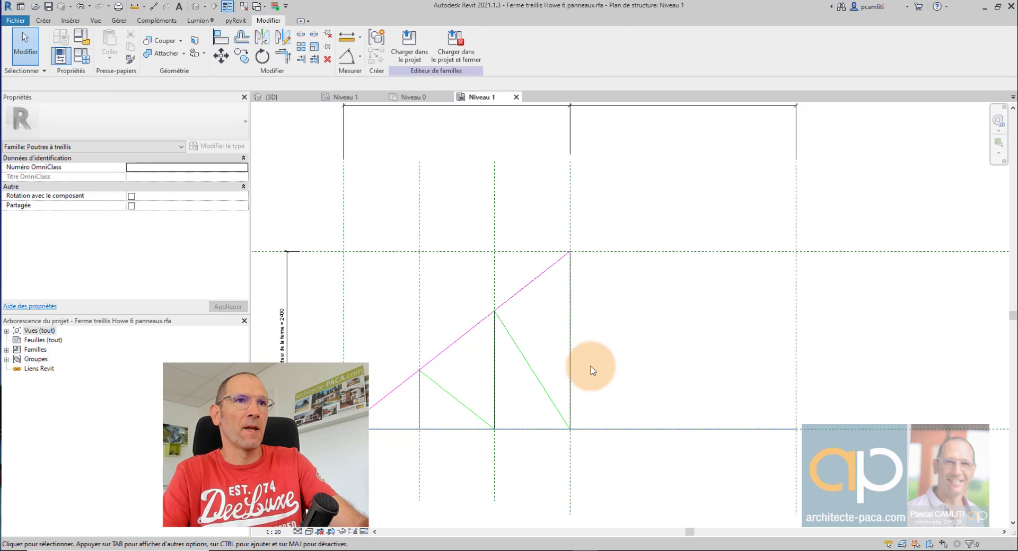
Unlock the central post from the centre plane, move it onto the right end reference plane and lock it there.
click(569, 313)
click(586, 356)
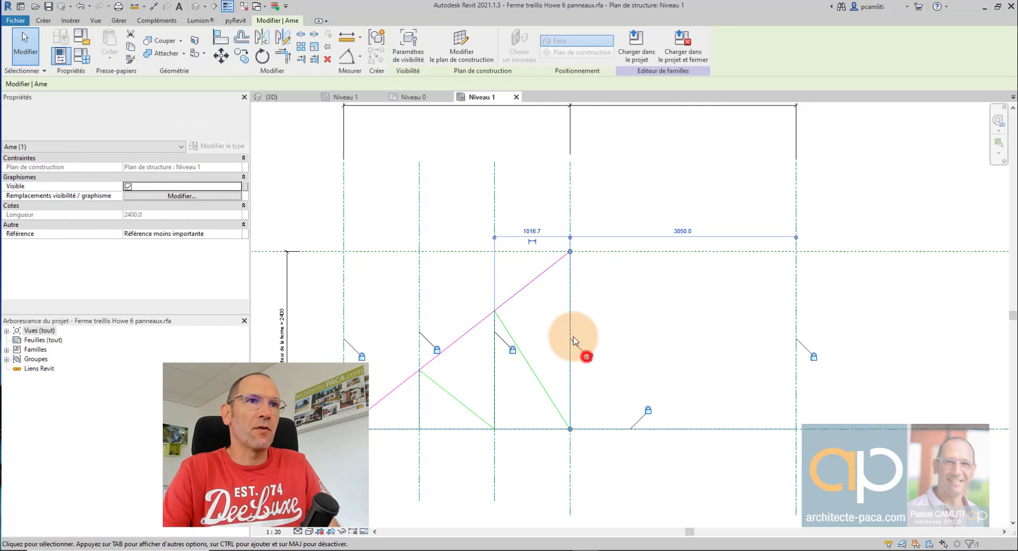
drag(570, 326, 811, 318)
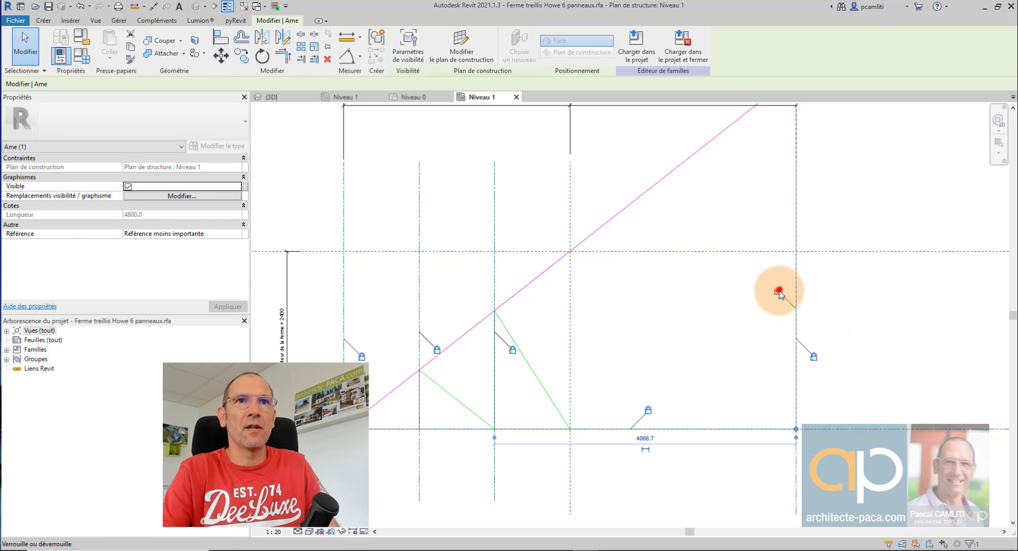
click(779, 291)
scroll(742, 319, down, 5)
click(760, 247)
scroll(758, 248, up, 3)
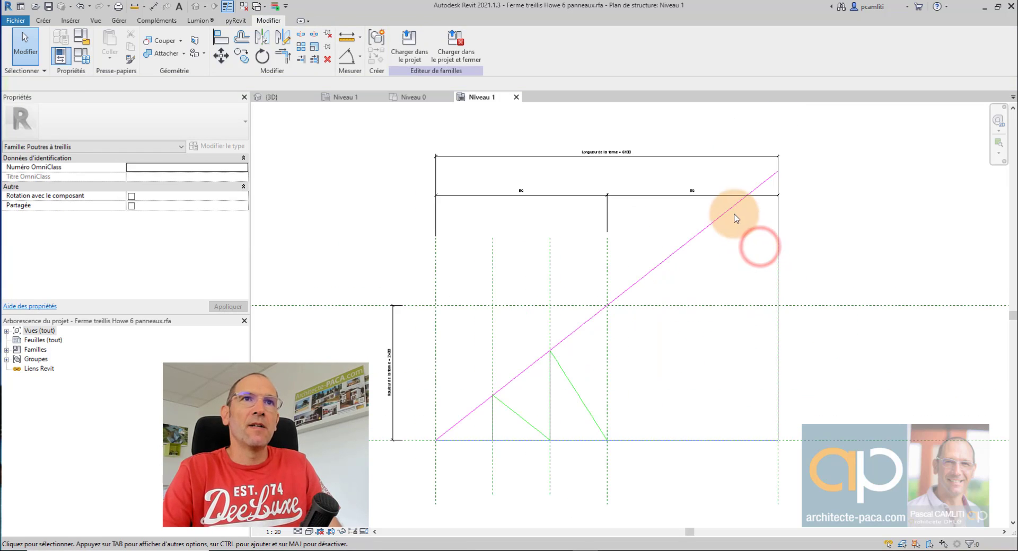
Delete the left half's two intermediate posts, their reference planes and the outer diagonal, keeping the inner diagonal.
click(549, 397)
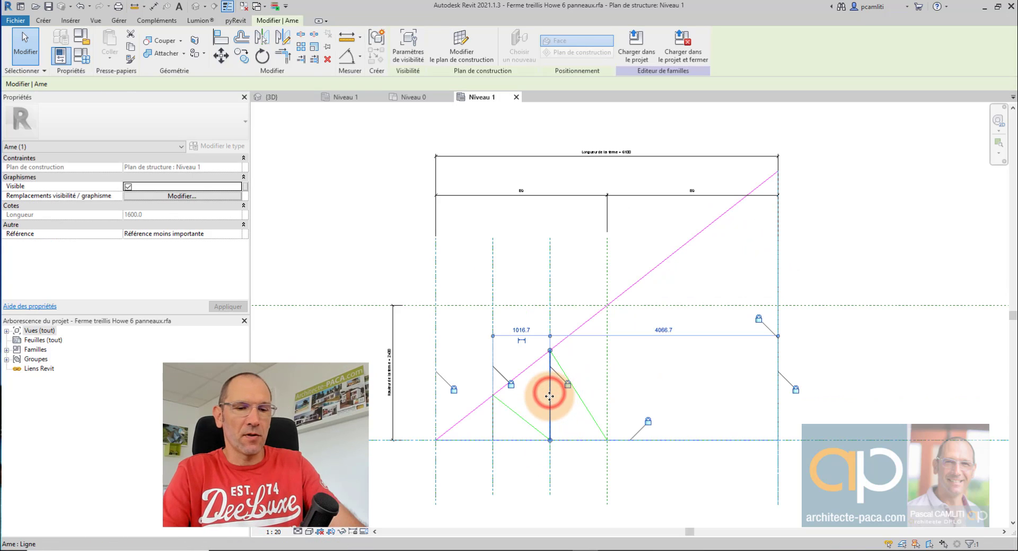
key(Delete)
click(550, 405)
key(Delete)
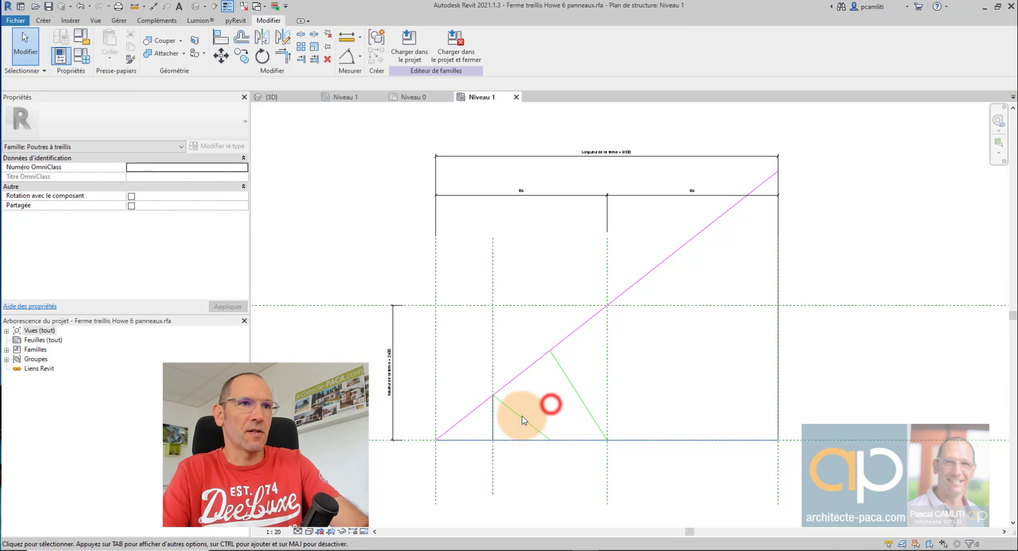
click(521, 417)
key(Delete)
click(492, 421)
key(Delete)
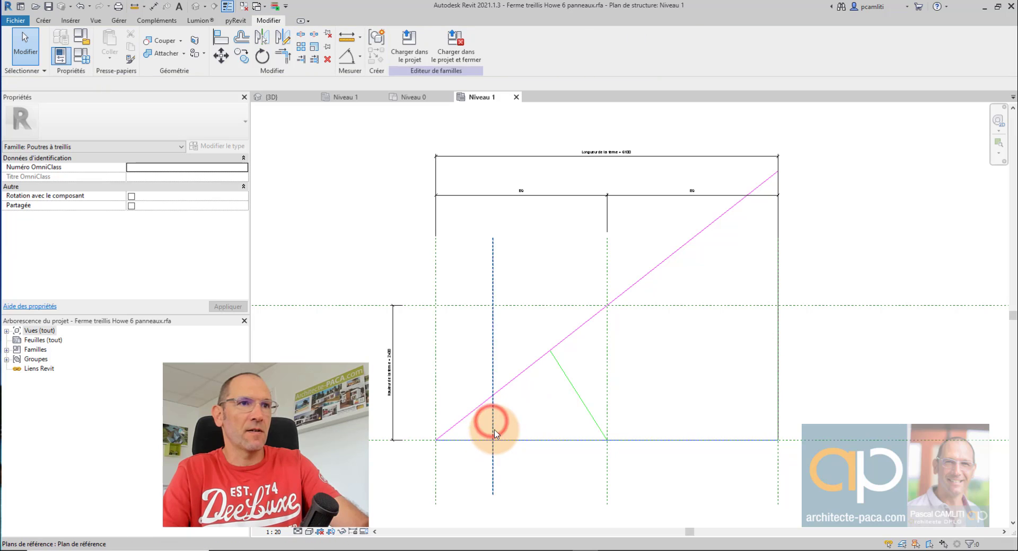
key(Delete)
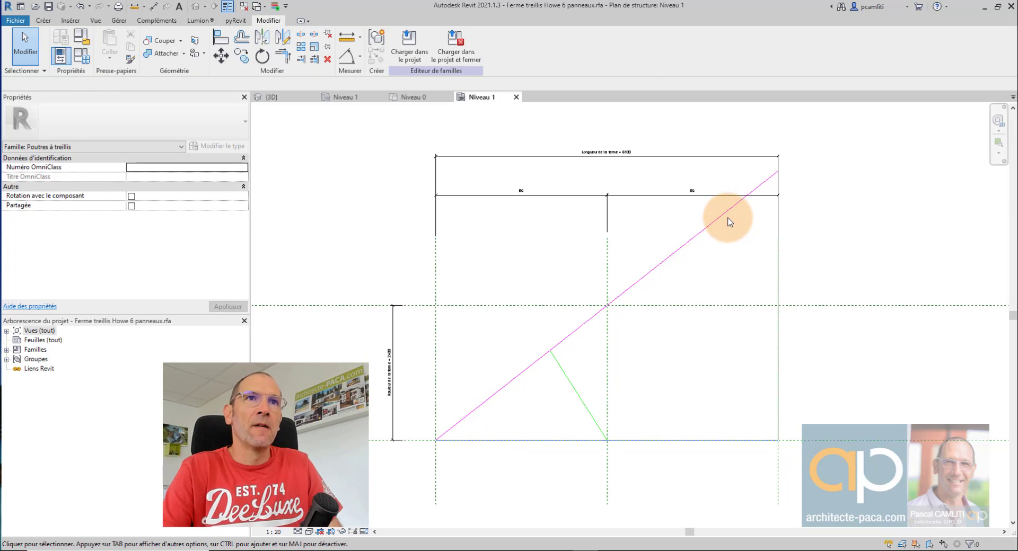
Lower the top chord's upper end to the intersection of the Haut reference plane and the right end plane.
click(726, 216)
drag(779, 170, 778, 305)
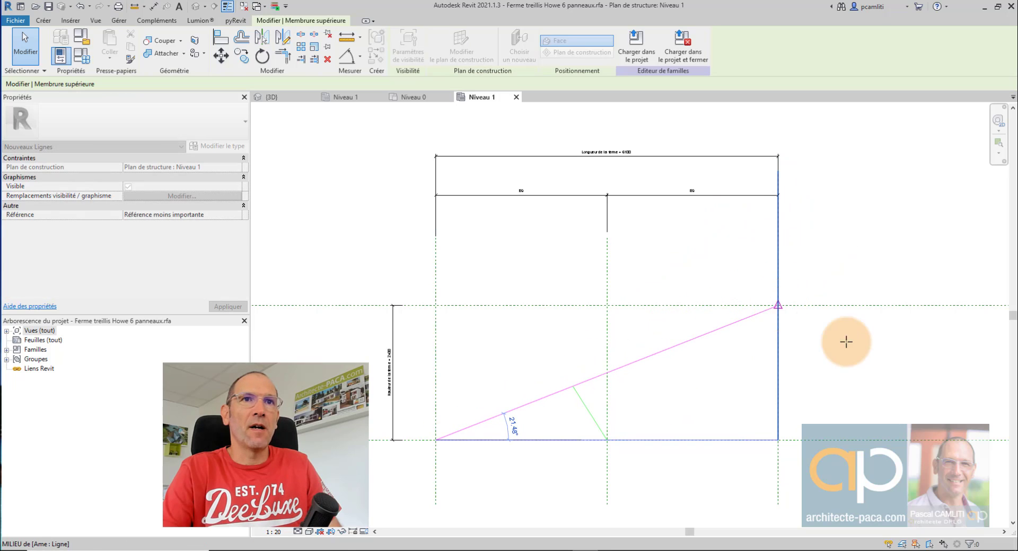
click(817, 355)
Shorten the right end post to about 2700 mm from its upper end.
click(778, 335)
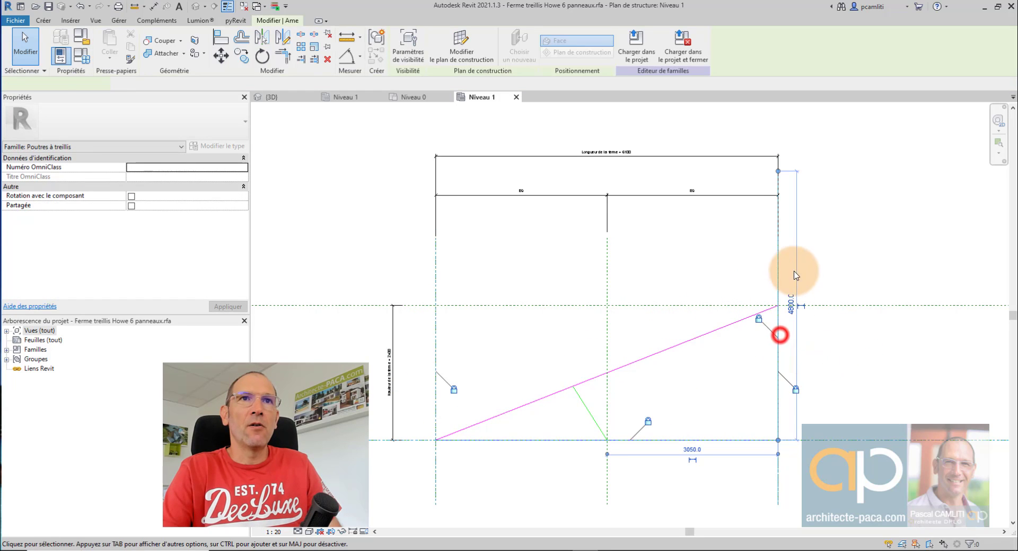
drag(777, 171, 761, 293)
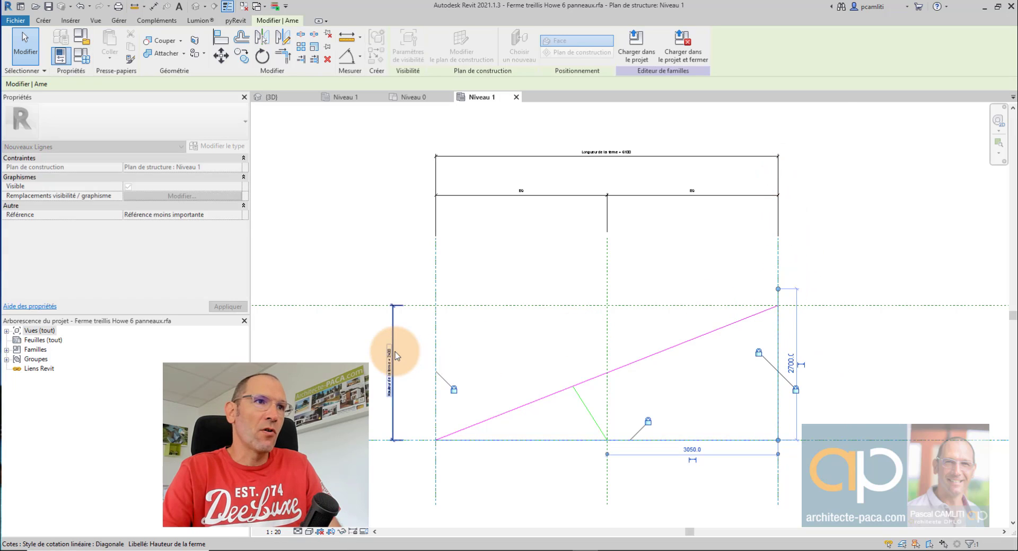
scroll(397, 359, up, 3)
scroll(424, 365, down, 3)
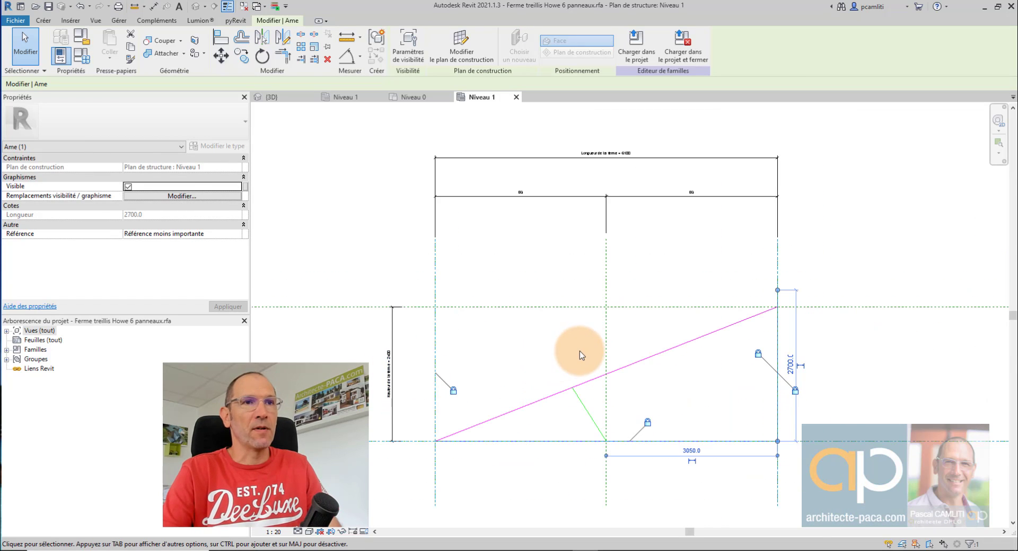
click(847, 230)
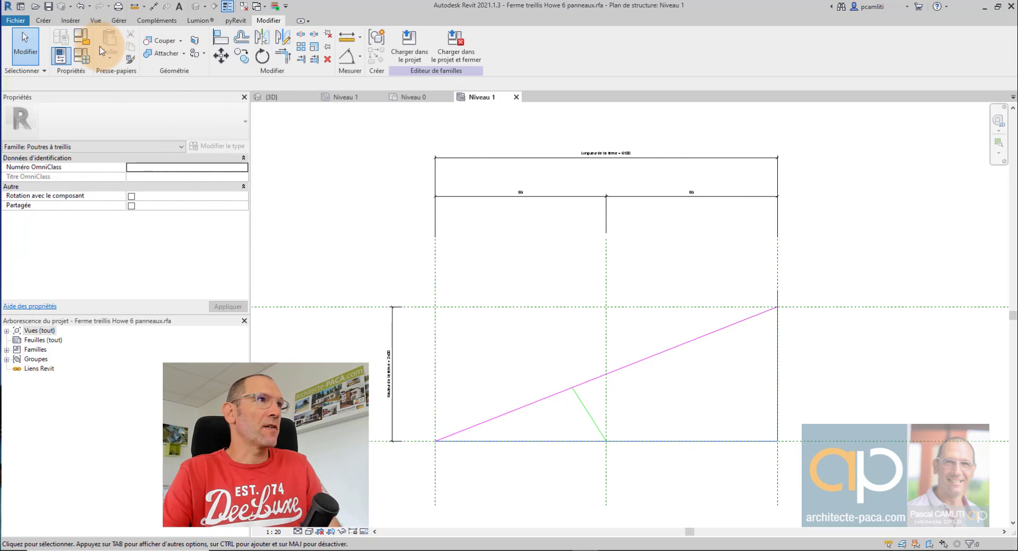
Set the family type's Longueur de la ferme to 3000 mm and Hauteur de la ferme to 1200 mm.
click(81, 56)
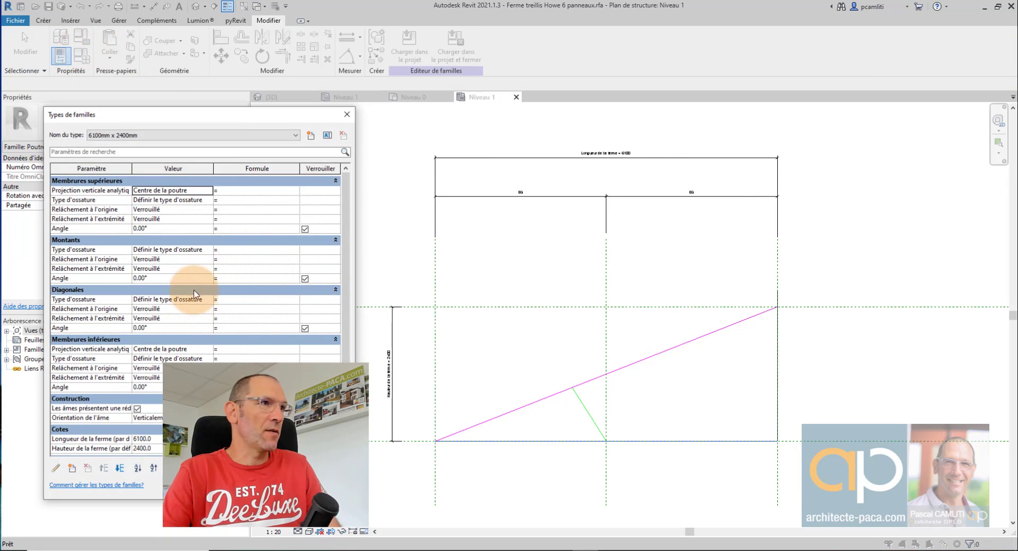
scroll(197, 368, down, 1)
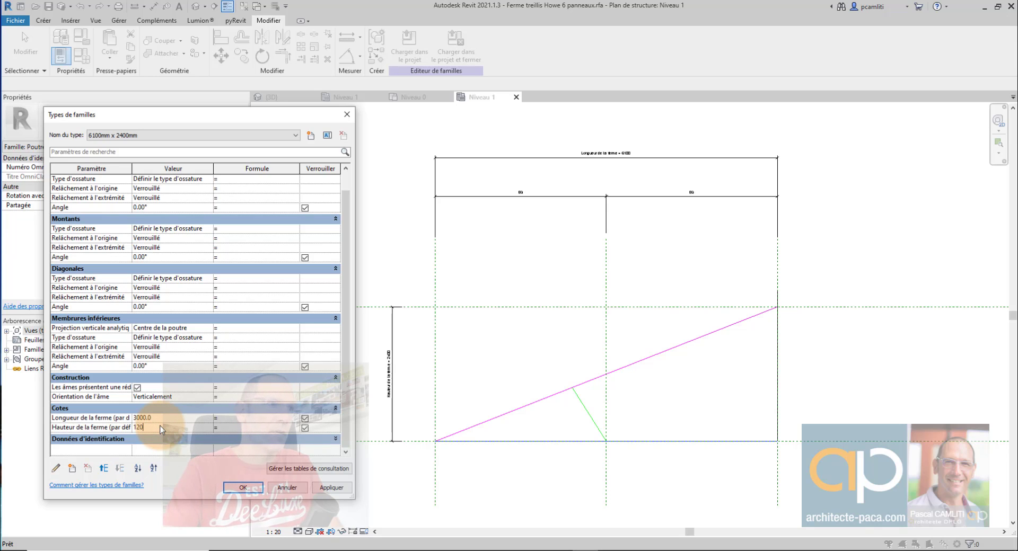
click(323, 489)
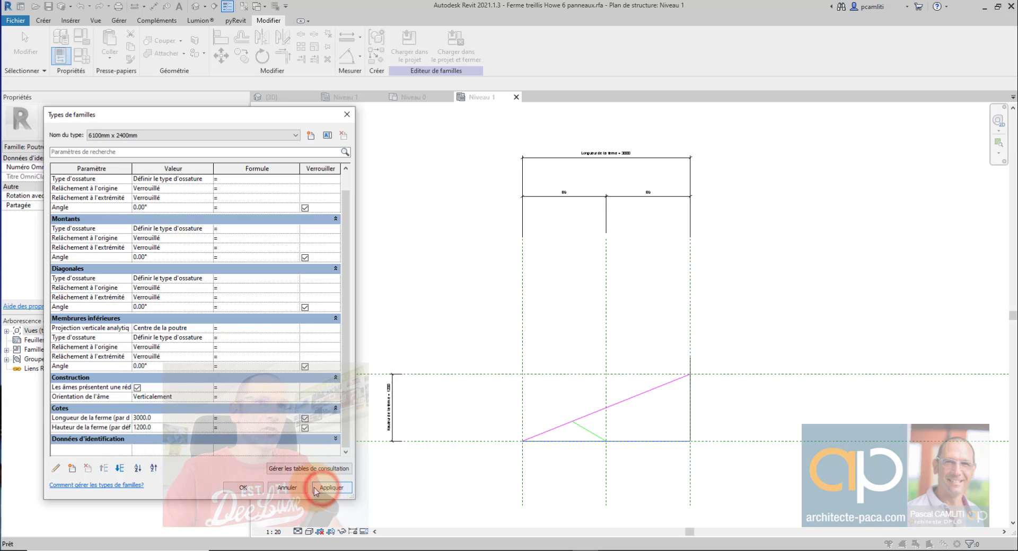
click(243, 487)
Shorten the right end post to about 1340 mm, keeping it slightly above the top chord.
scroll(643, 427, up, 3)
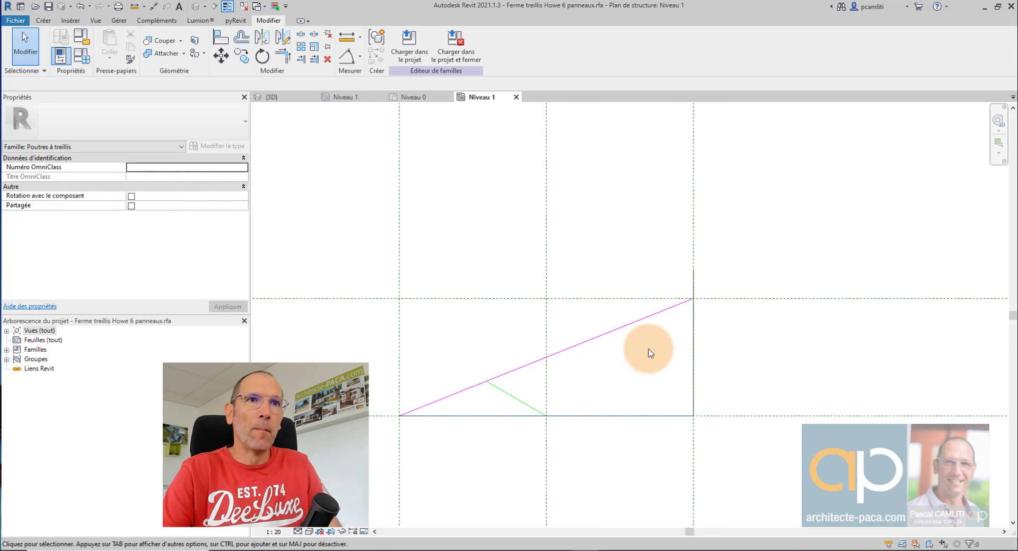
click(694, 281)
scroll(697, 273, up, 3)
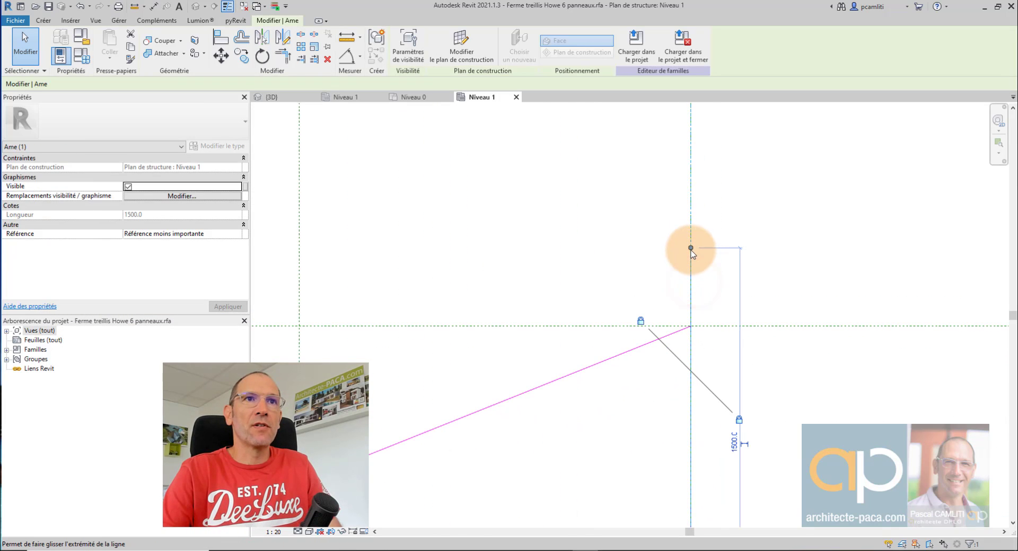
drag(691, 247, 689, 284)
scroll(721, 268, down, 2)
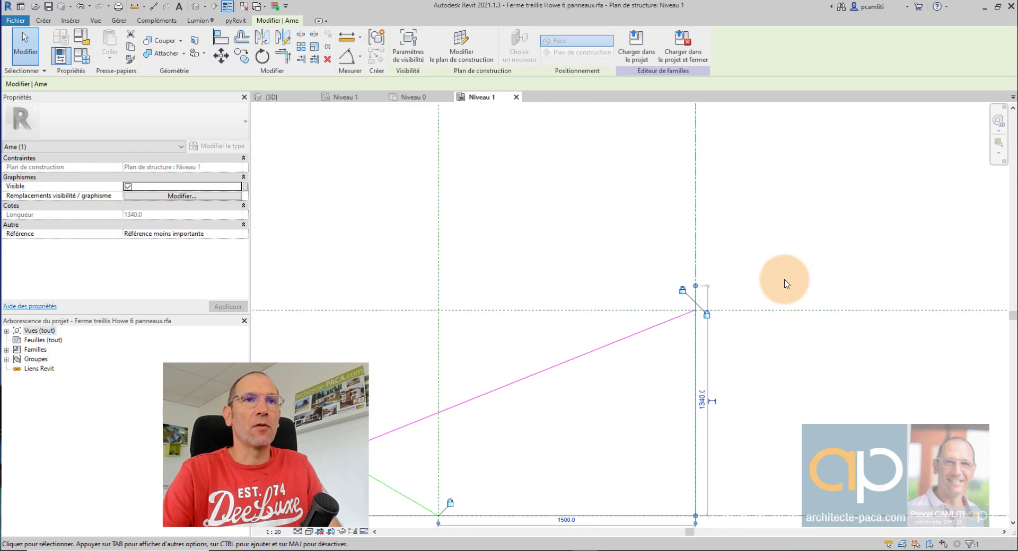
scroll(782, 281, down, 3)
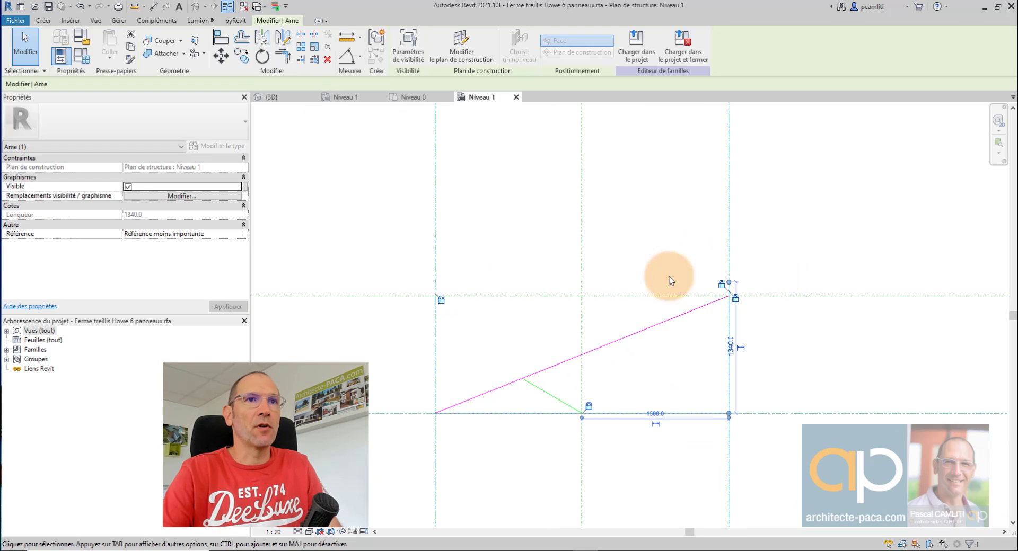
click(777, 277)
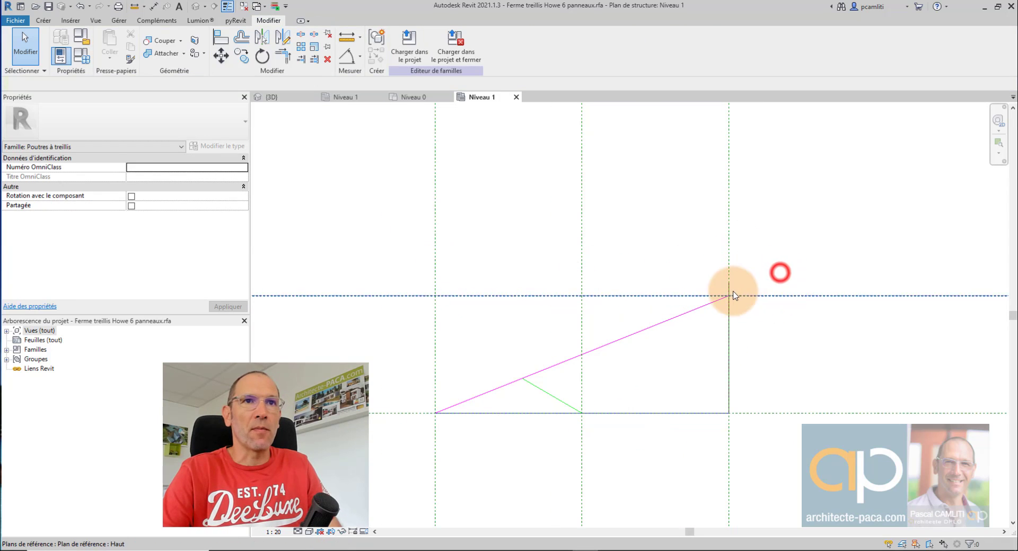
Examine the Centre, Bas and Haut reference planes that define the half-truss.
click(552, 395)
click(581, 390)
scroll(580, 389, down, 2)
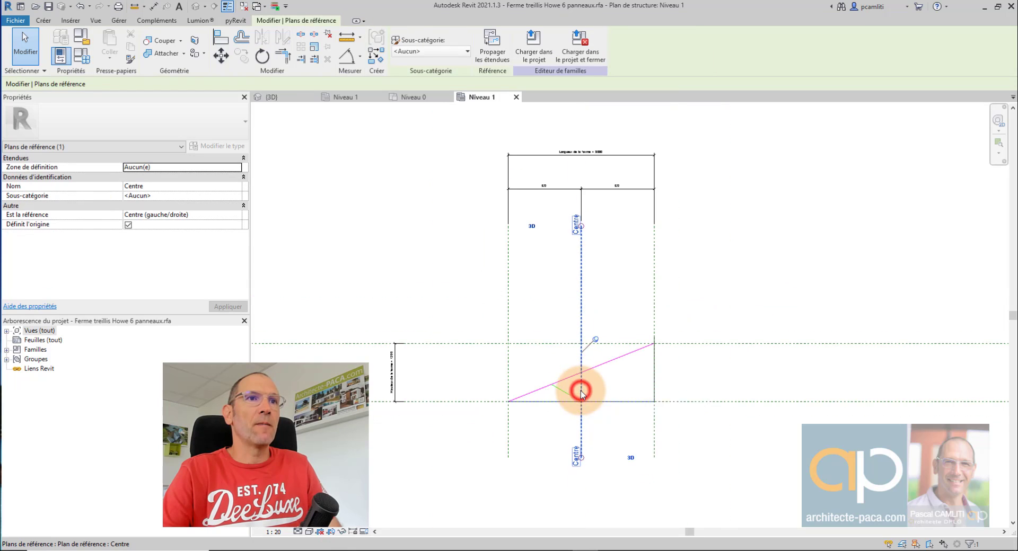
click(684, 403)
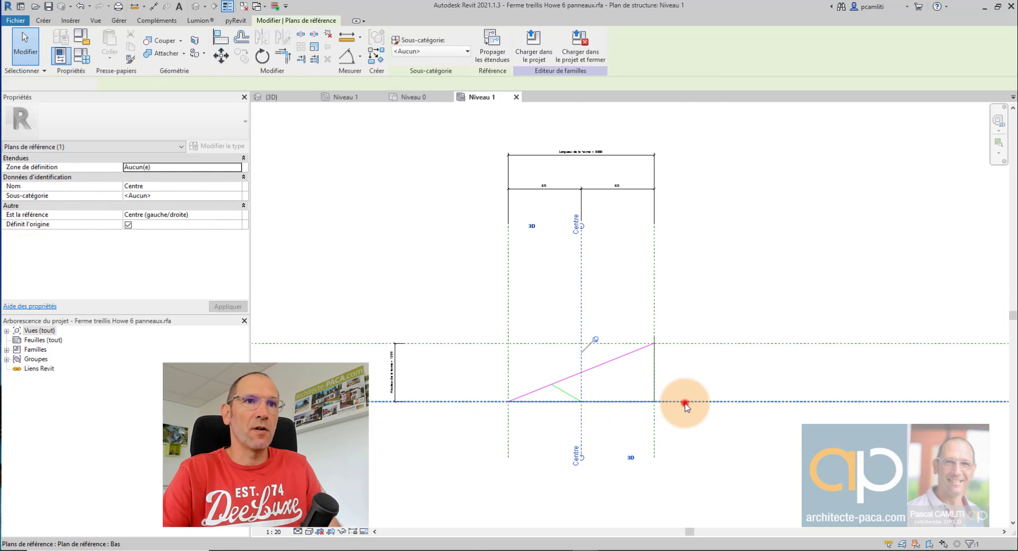
click(687, 346)
click(752, 296)
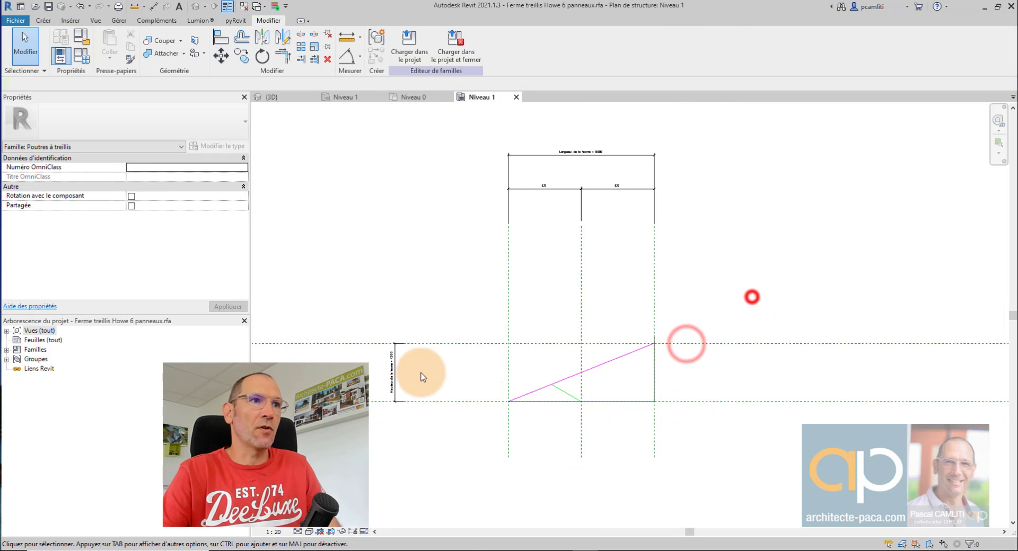
Reposition the diagonal web so it runs from about two-thirds along the top chord to the end post, just above the bottom chord.
scroll(563, 386, up, 4)
click(564, 397)
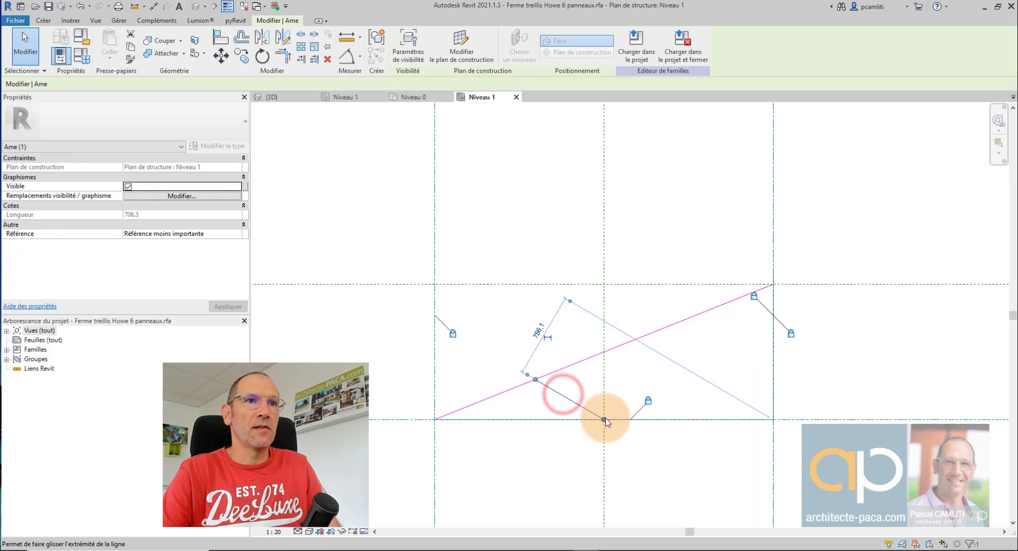
drag(606, 421, 773, 408)
drag(534, 379, 661, 331)
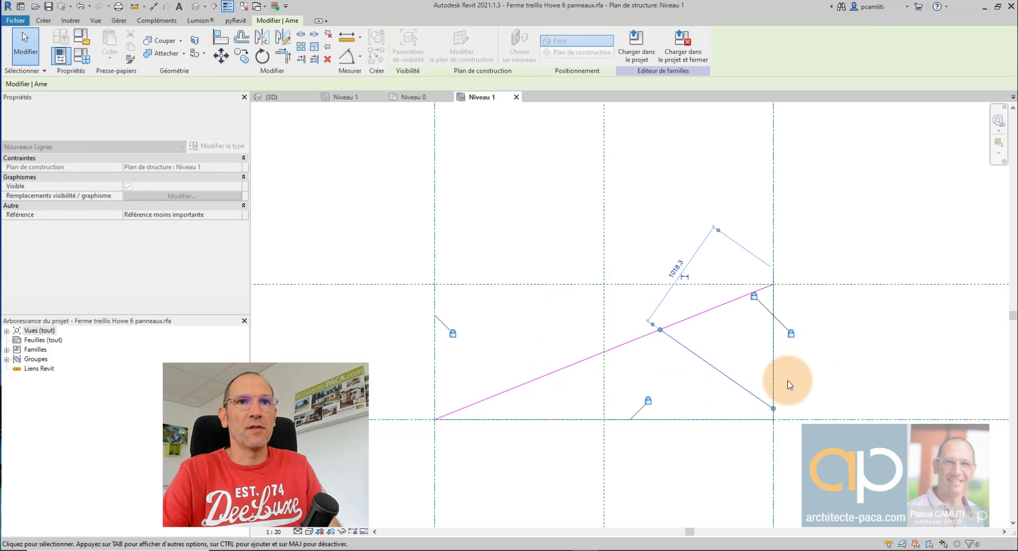
mouse_move(773, 408)
mouse_down()
mouse_move(708, 401)
mouse_move(772, 408)
mouse_up()
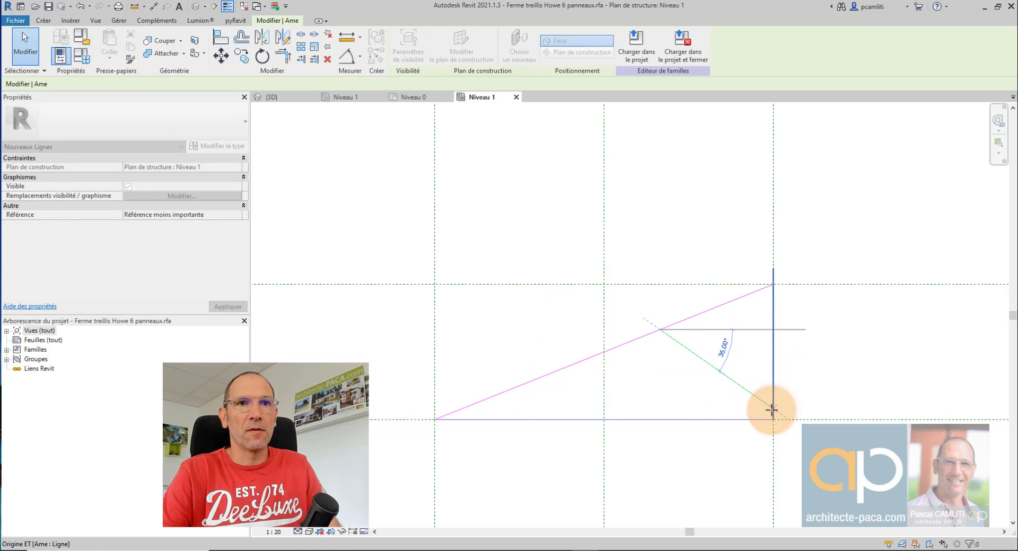
click(793, 400)
Save the modified truss family in the Fermes folder under the new name demi-ferme-02.rfa.
scroll(848, 377, down, 2)
scroll(850, 378, down, 1)
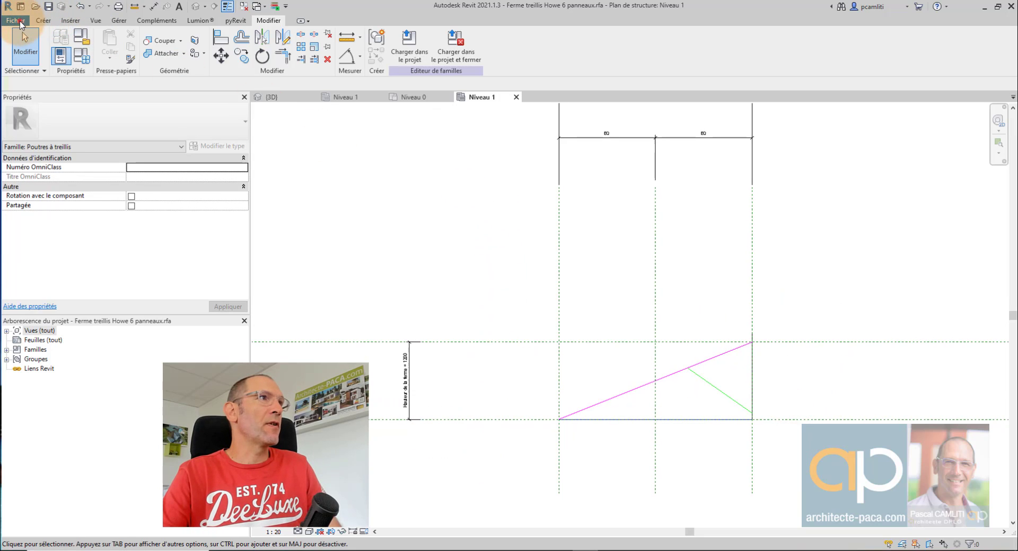
click(18, 21)
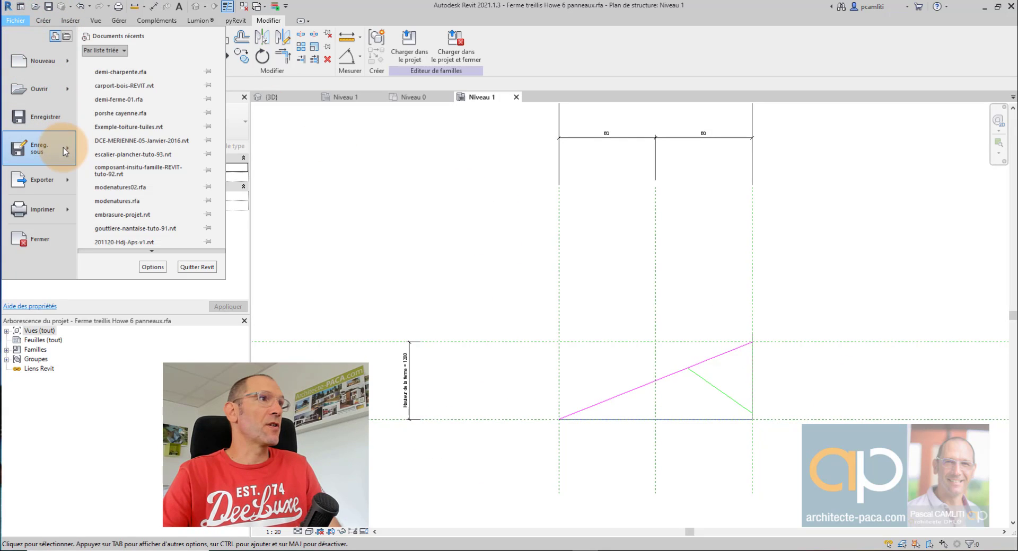
mouse_move(63, 148)
click(135, 147)
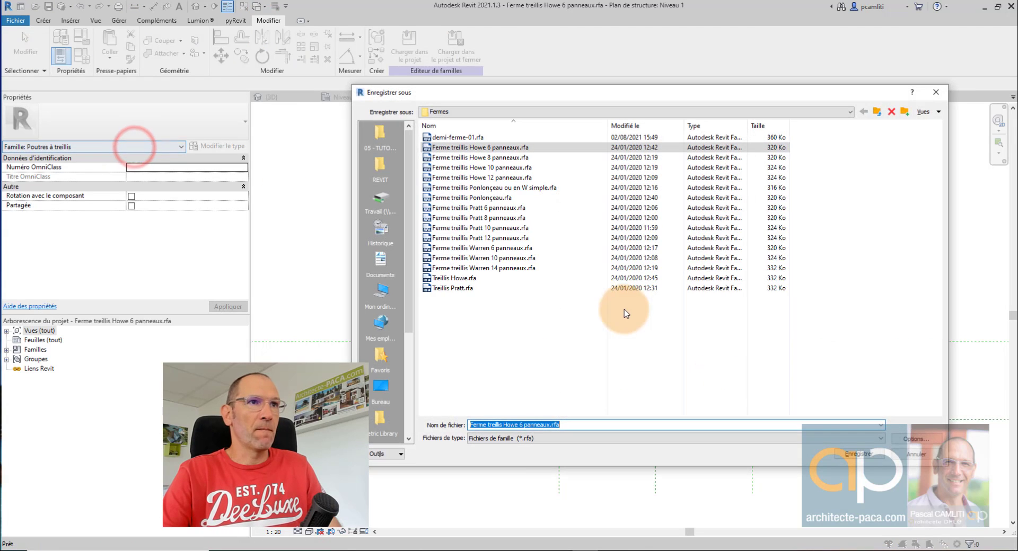
click(455, 136)
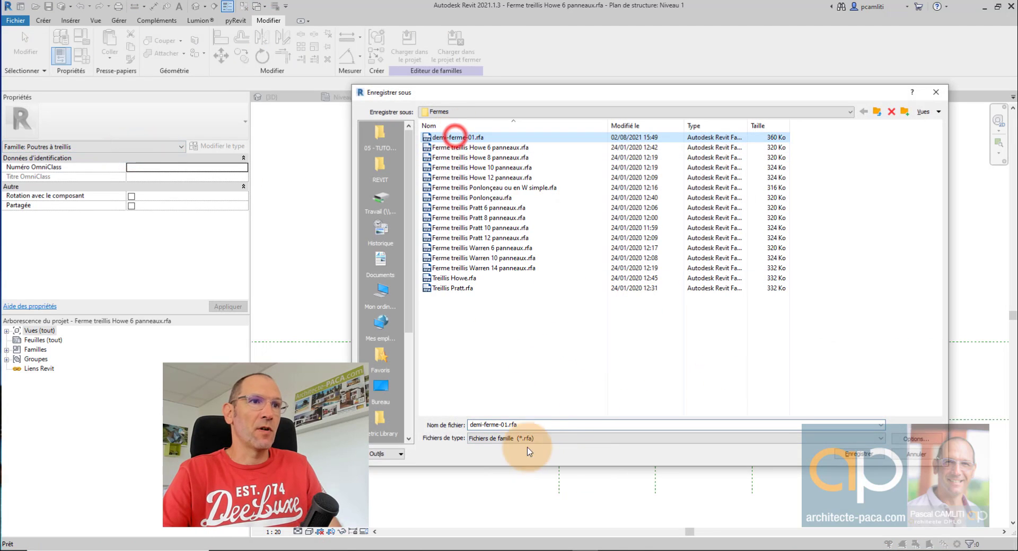
drag(469, 424, 506, 424)
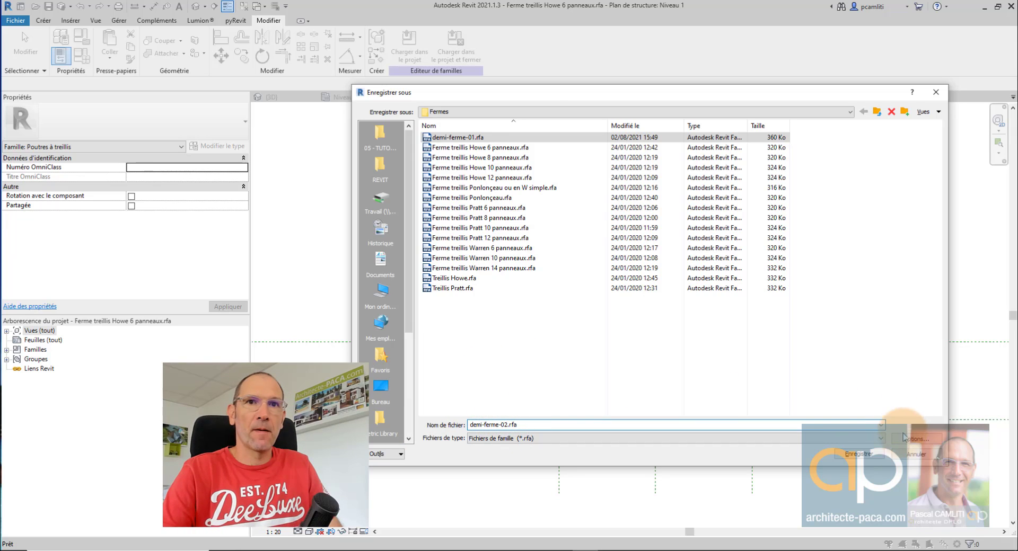
click(874, 454)
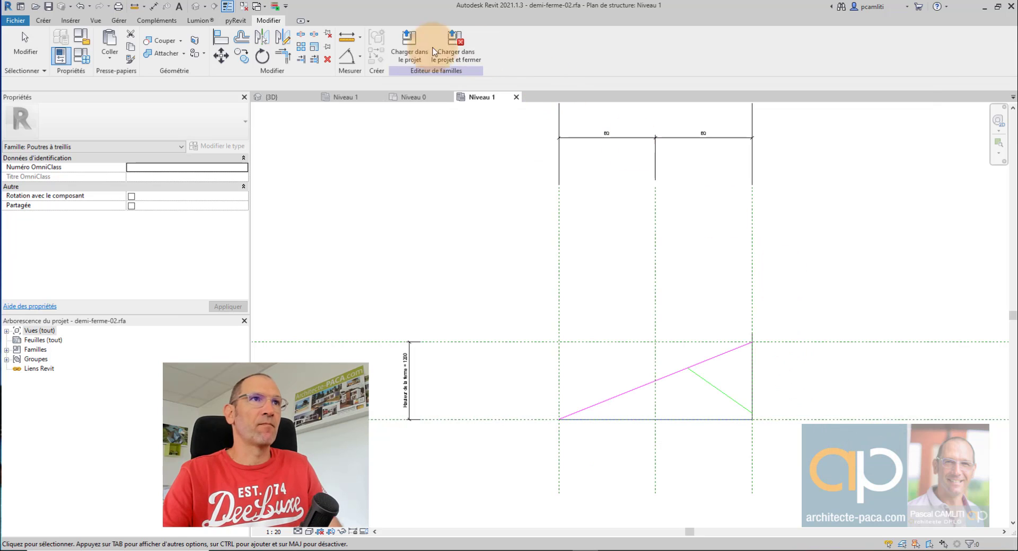
Load the demi-ferme-02 family into the carport-bois-REVIT.rvt project only.
click(412, 59)
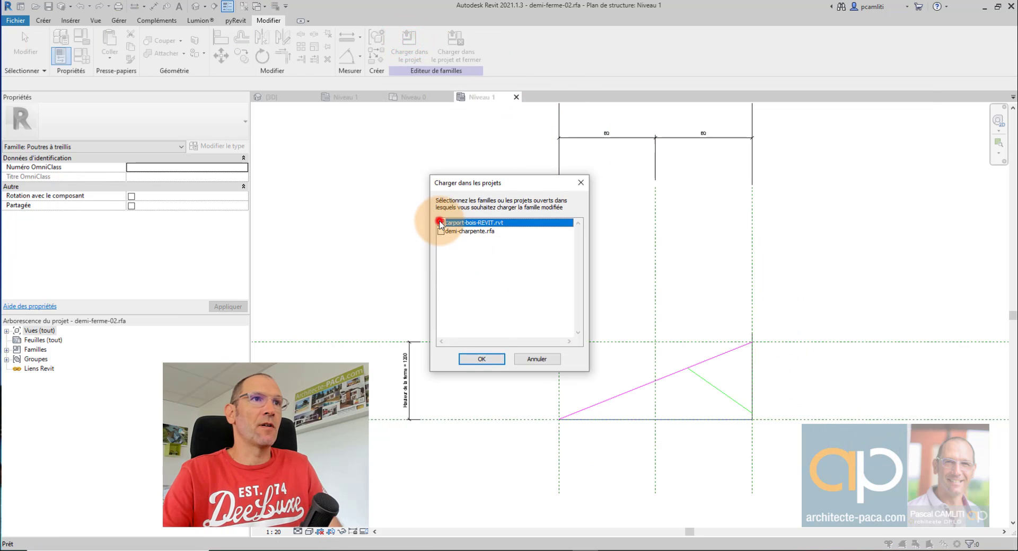
click(440, 223)
click(481, 359)
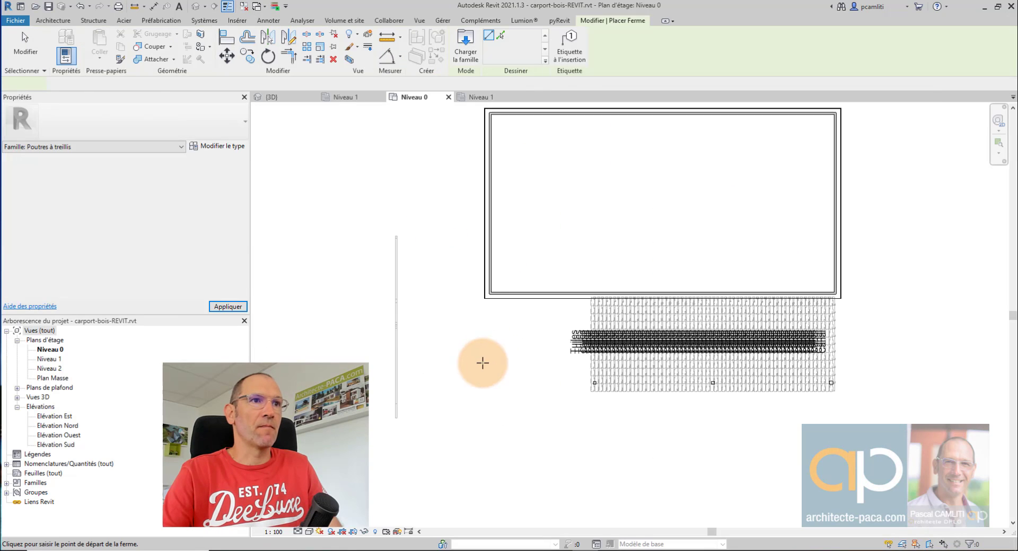
Place a demi-ferme-02 truss vertically on the Niveau 0 plan, beside the existing truss outside the building, on the carport reference plane.
click(428, 414)
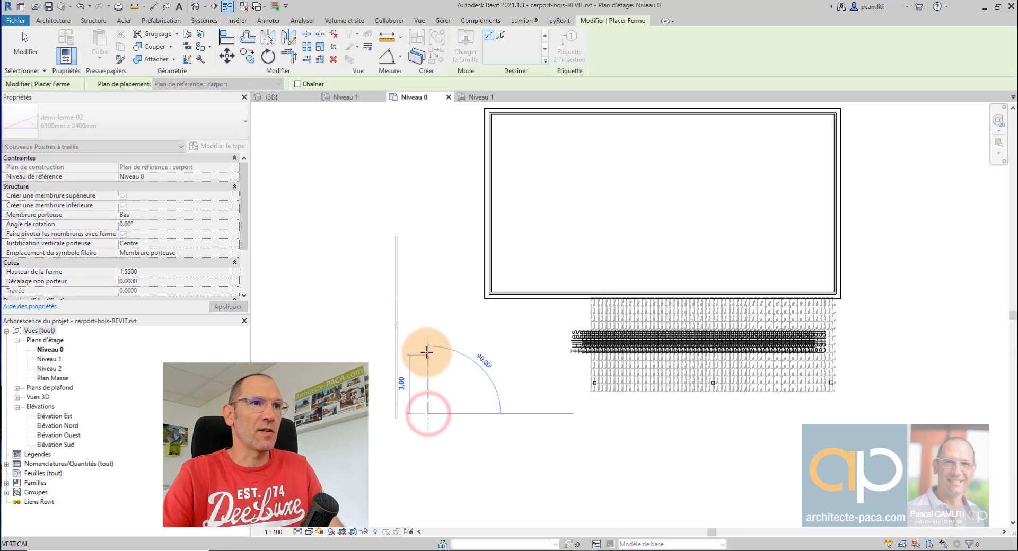
click(426, 343)
key(Escape)
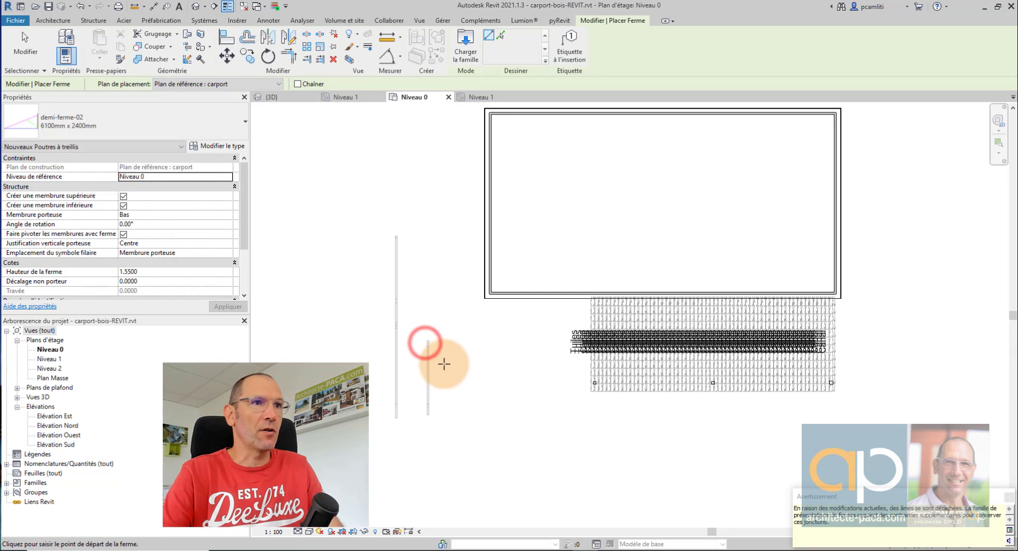
Inspect the loose trusses beside the carport in 3D and delete both the older truss and the demi-ferme-02 truss.
key(d)
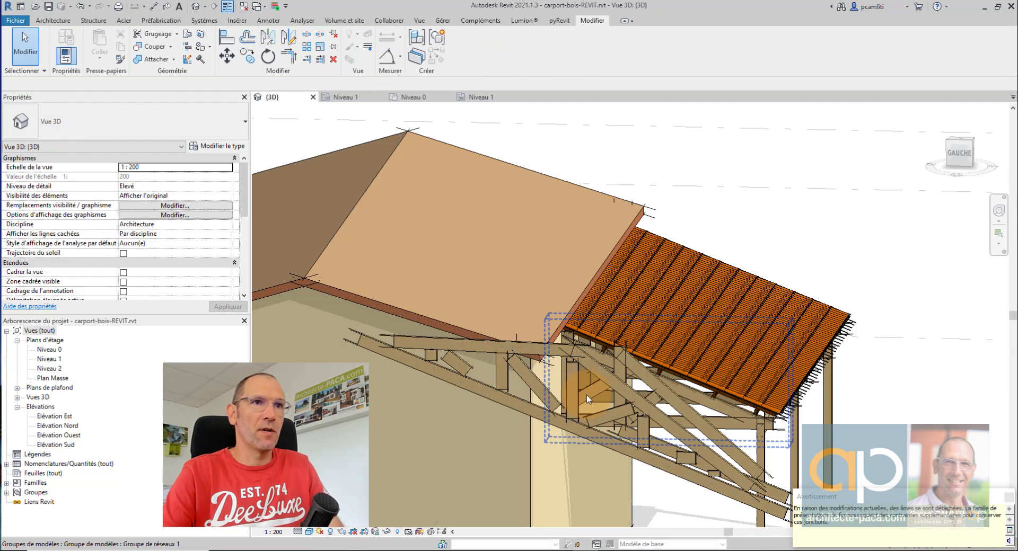
scroll(625, 402, down, 3)
shift+middle_drag(626, 403, 590, 411)
scroll(543, 414, up, 5)
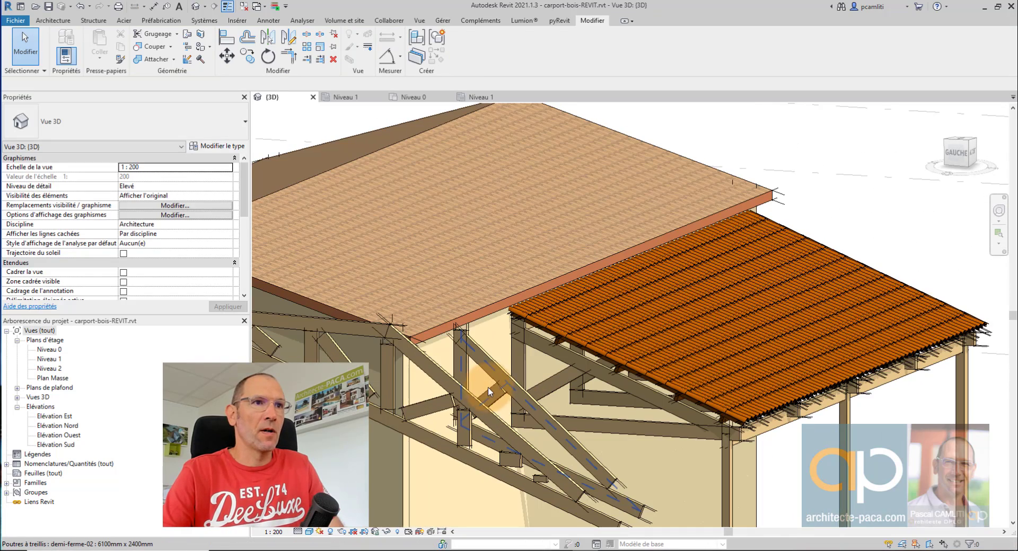
click(498, 387)
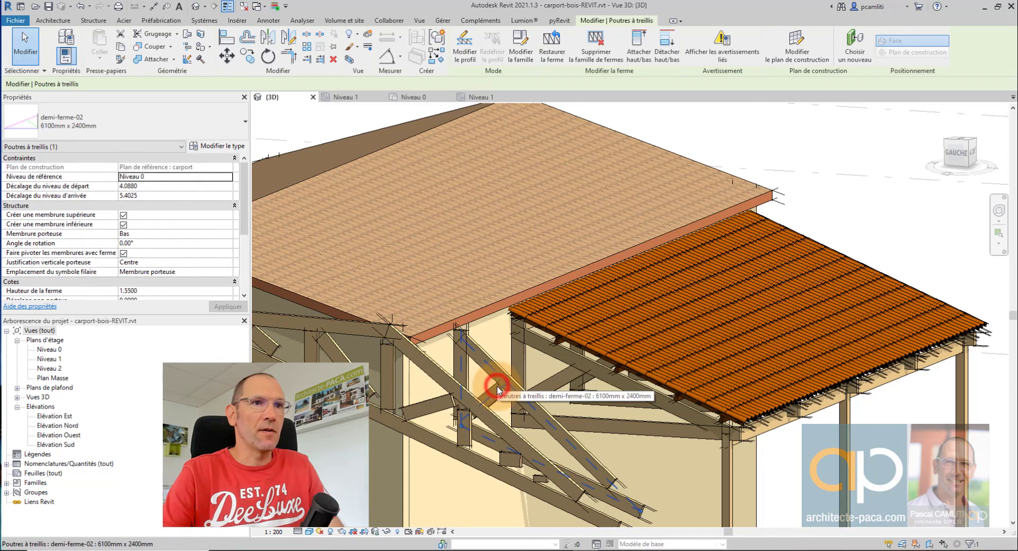
click(511, 444)
key(Delete)
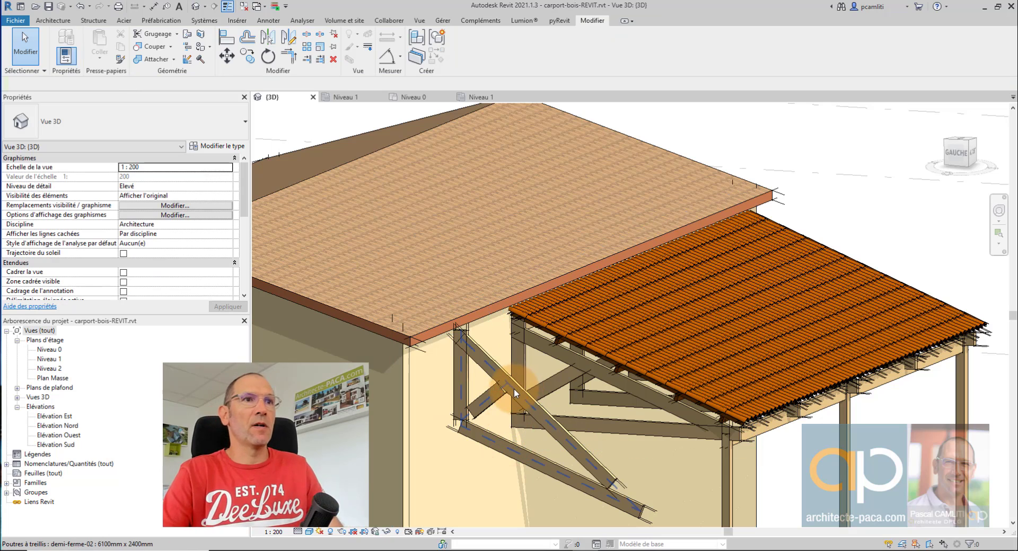
click(513, 389)
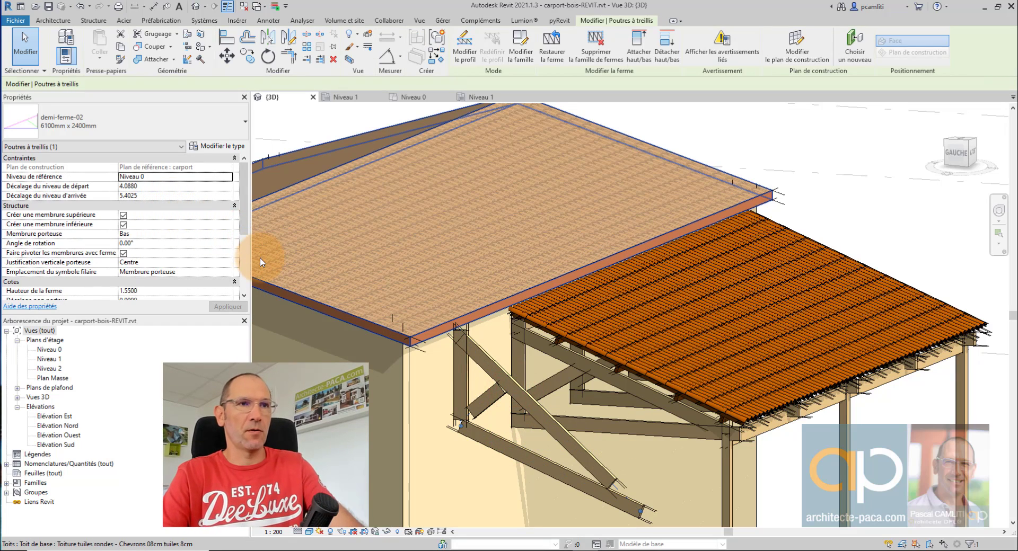
key(Escape)
scroll(477, 289, down, 4)
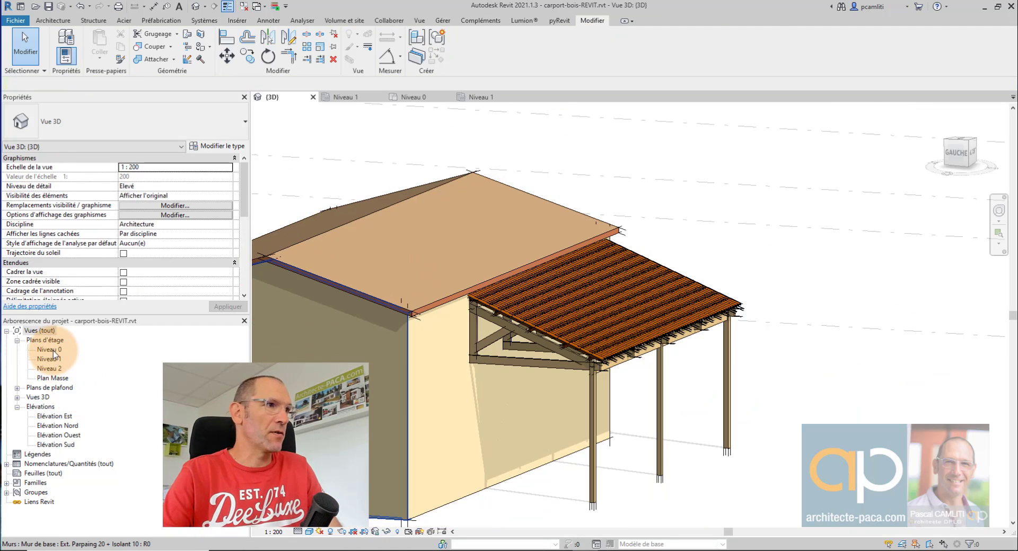
Open the Niveau 1 floor plan and set its work plane to Niveau : Niveau 2.
double_click(53, 350)
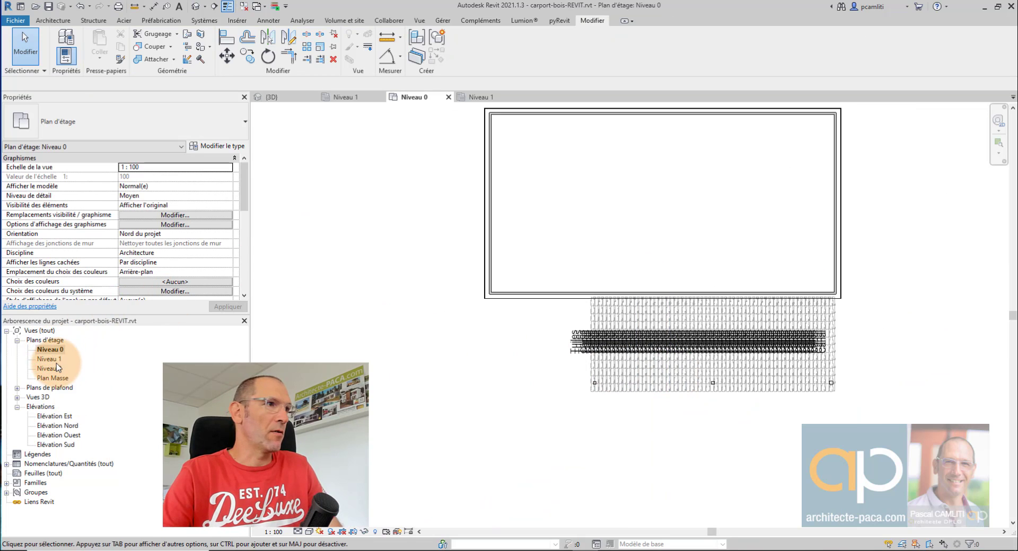
double_click(50, 359)
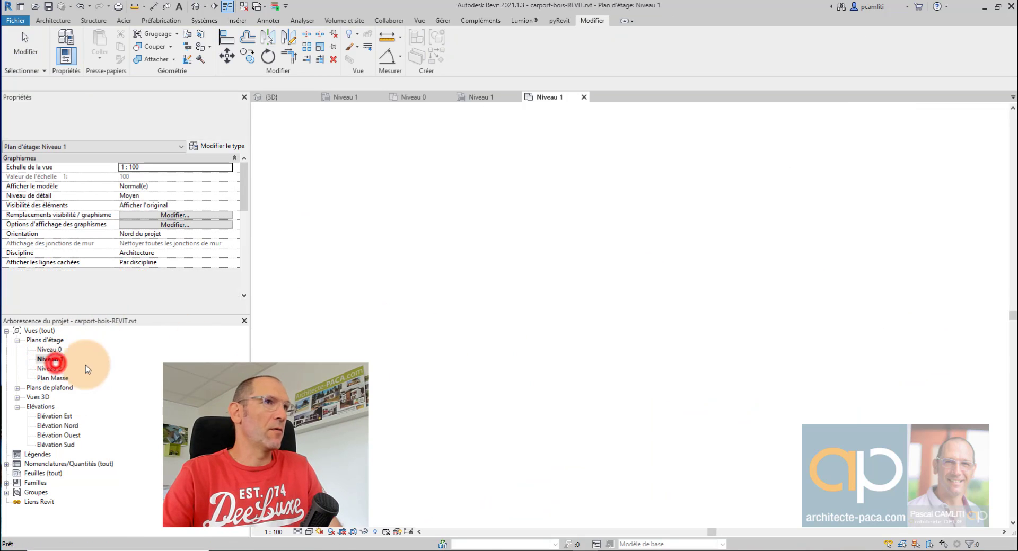
click(45, 20)
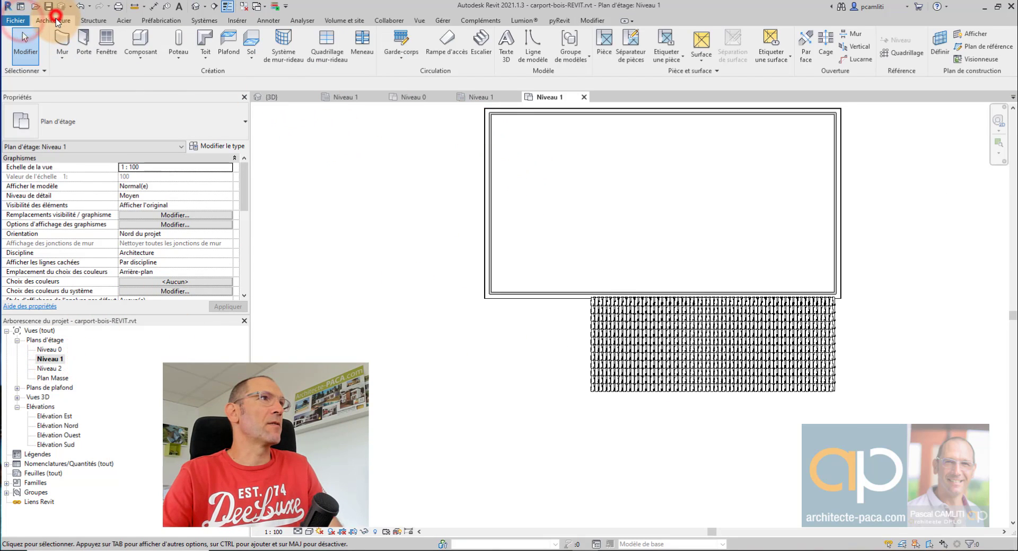
click(942, 47)
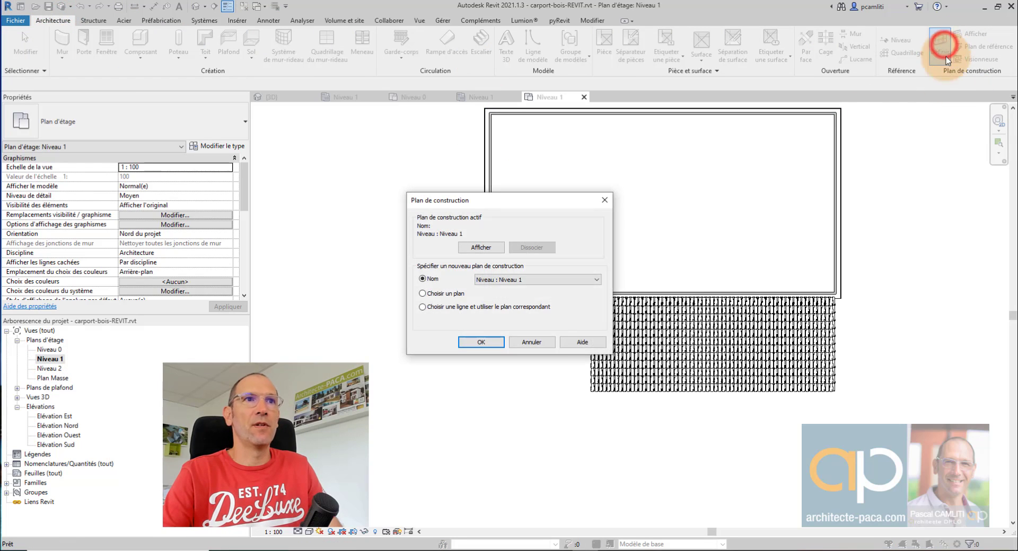
click(543, 281)
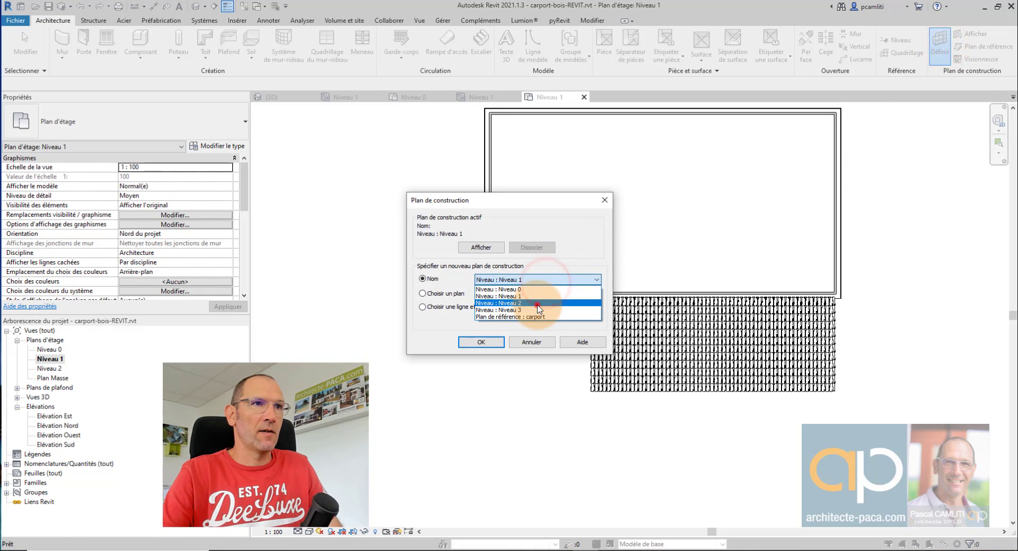
click(539, 303)
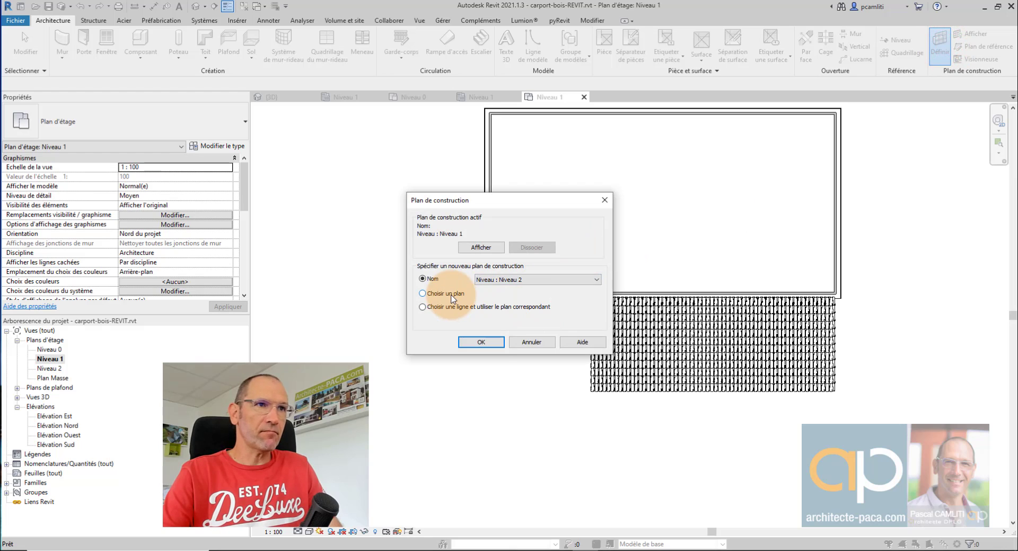
click(488, 342)
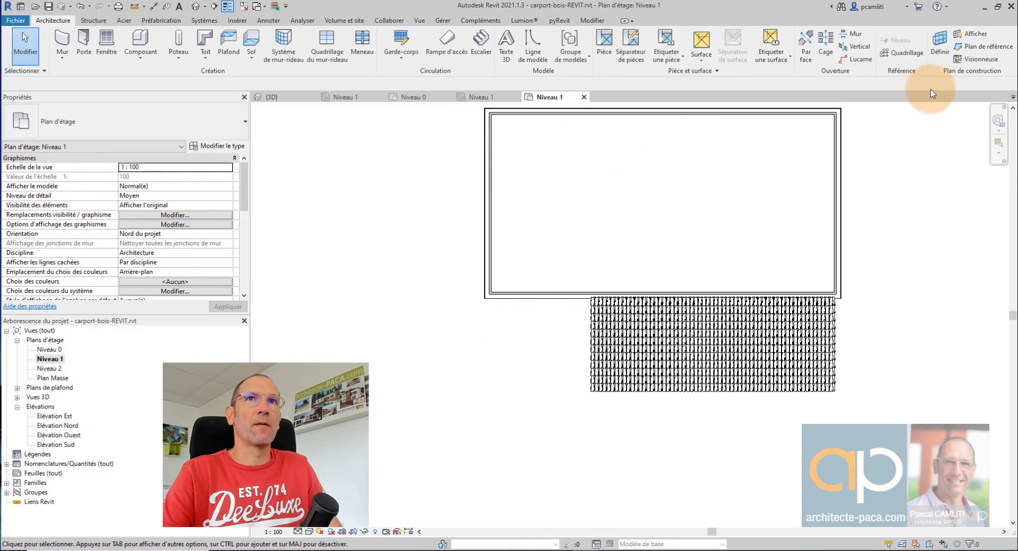
Display the active work plane in the 3D view and set it to Niveau : Niveau 2.
key(ctrl+Tab)
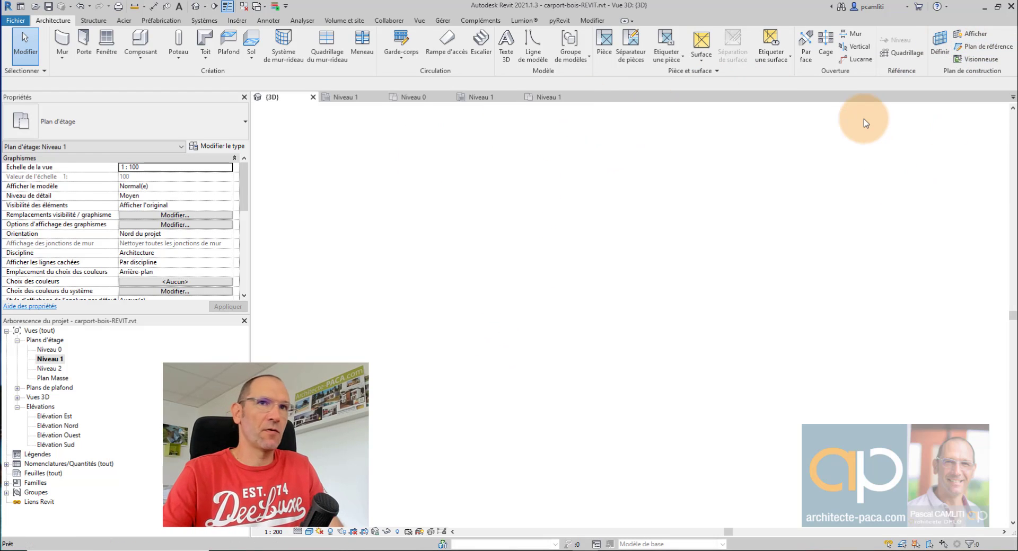
click(964, 38)
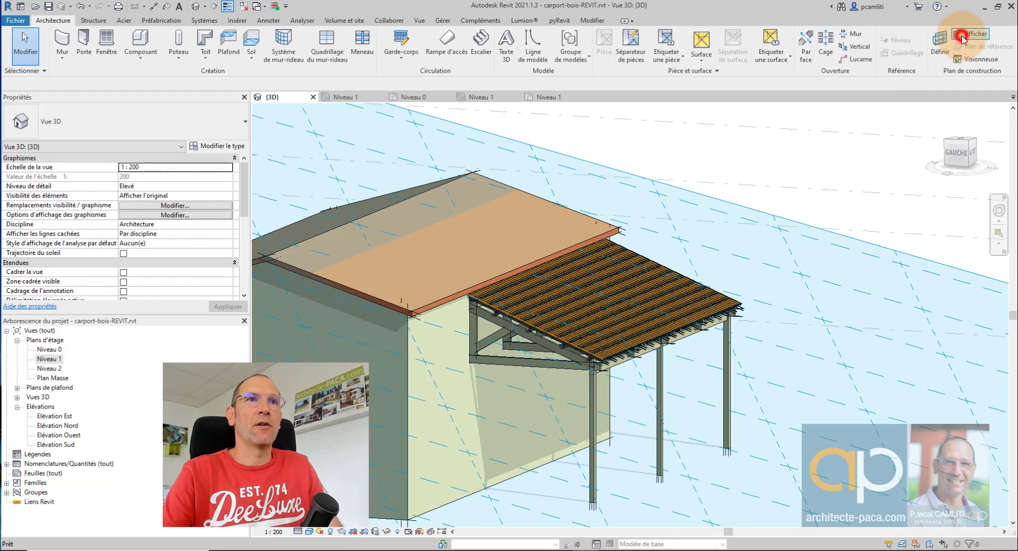
click(940, 56)
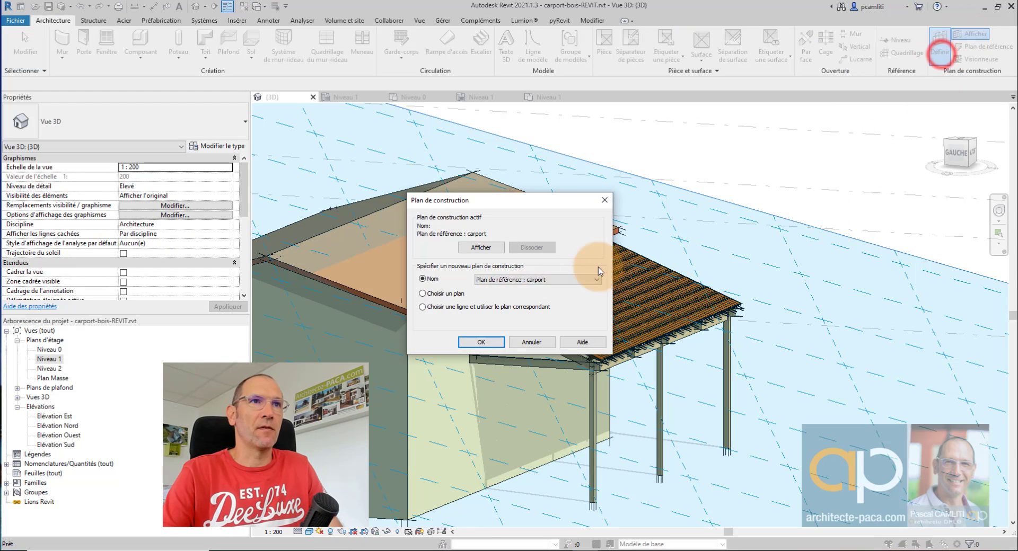
click(523, 279)
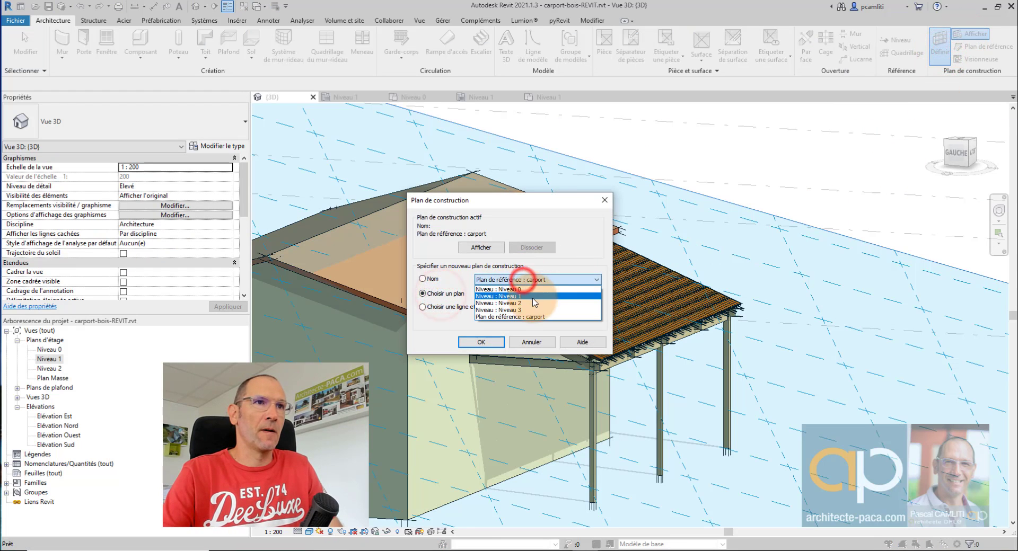
click(533, 304)
click(485, 342)
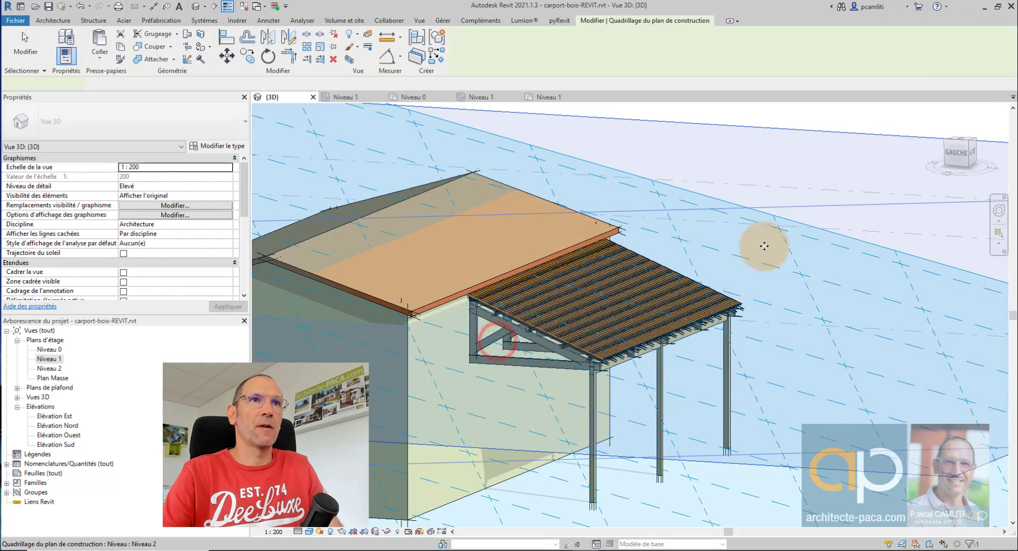
scroll(765, 245, down, 3)
shift+middle_drag(765, 245, 795, 228)
key(Escape)
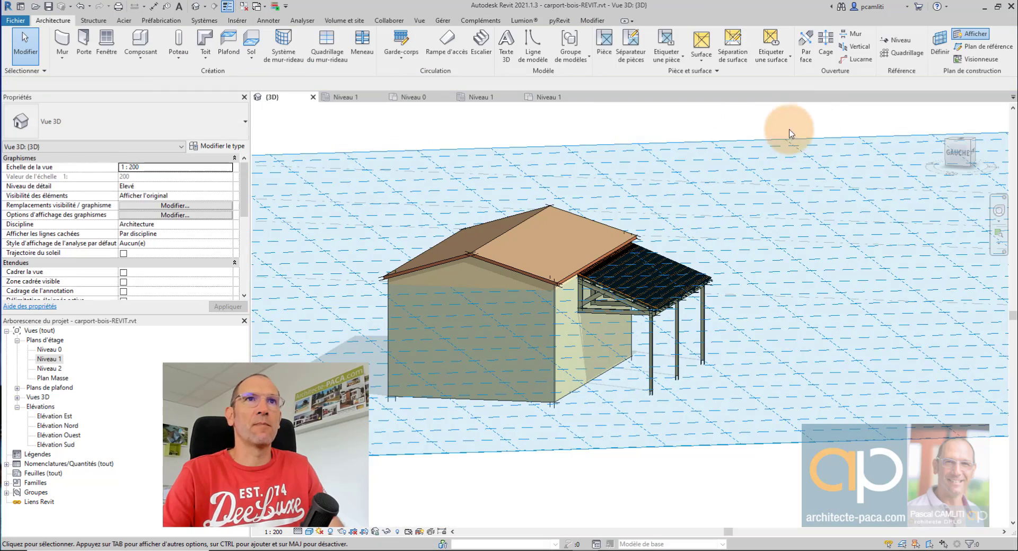
Set the 3D view's work plane to Niveau : Niveau 3 and view it from another angle.
click(939, 45)
click(510, 280)
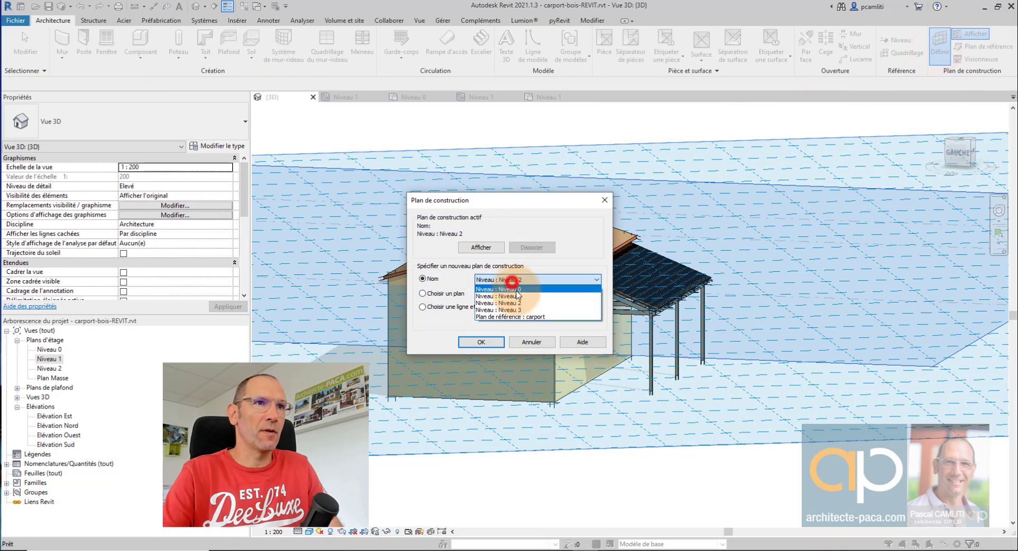
click(522, 309)
click(481, 342)
shift+middle_drag(587, 336, 318, 365)
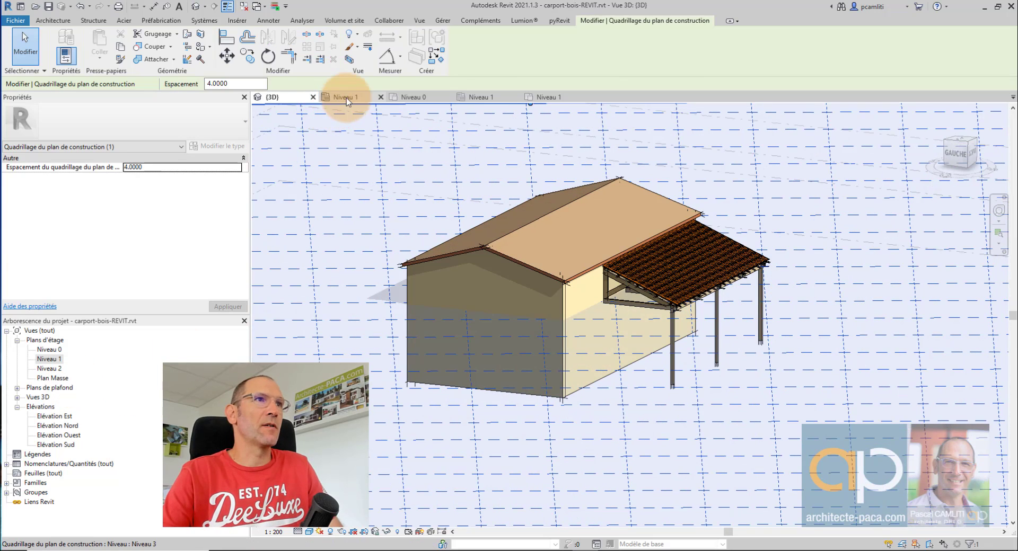
In the Plan Masse floor plan, place a demi-ferme-02 truss beside the carport, perpendicular to the house wall.
double_click(53, 378)
click(834, 293)
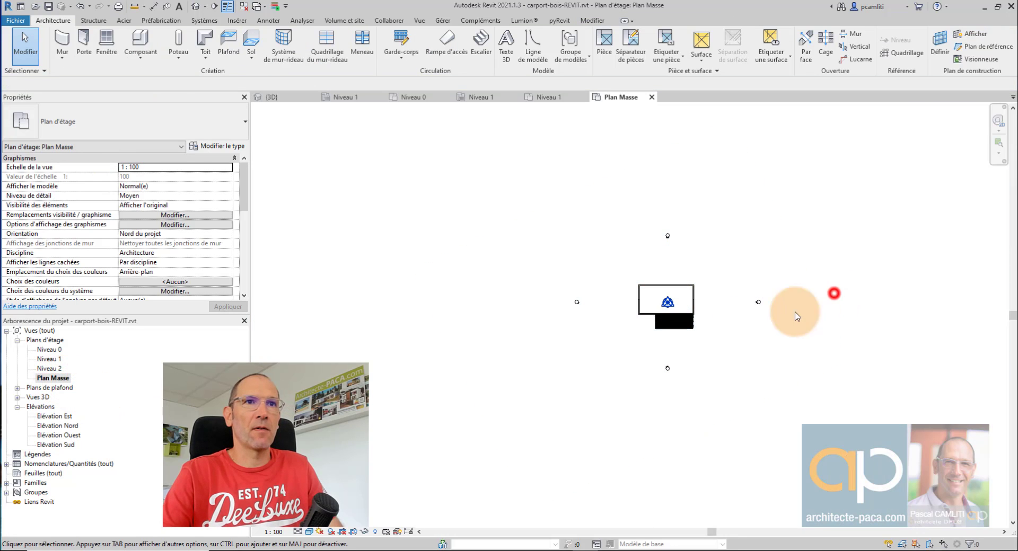
scroll(682, 320, up, 6)
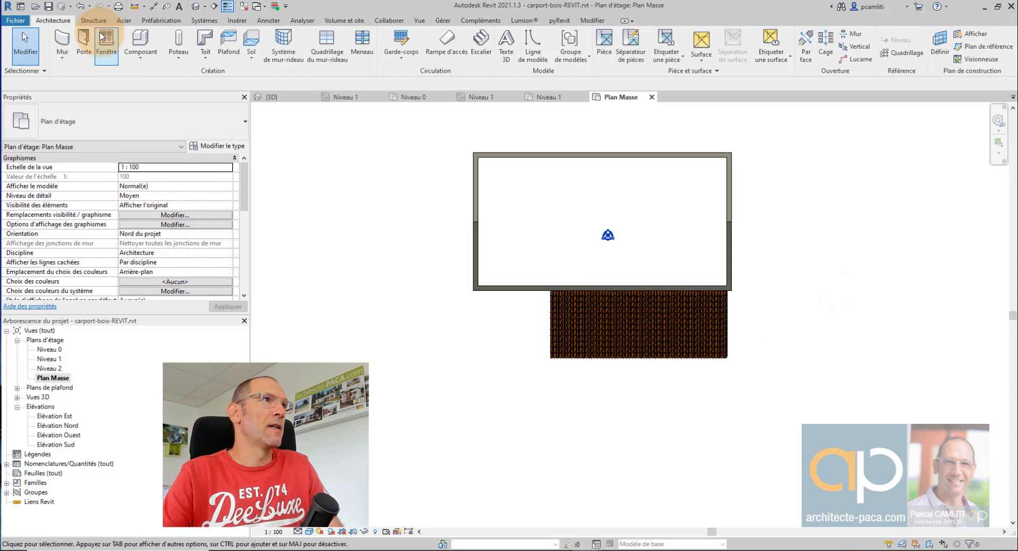
click(85, 21)
click(158, 40)
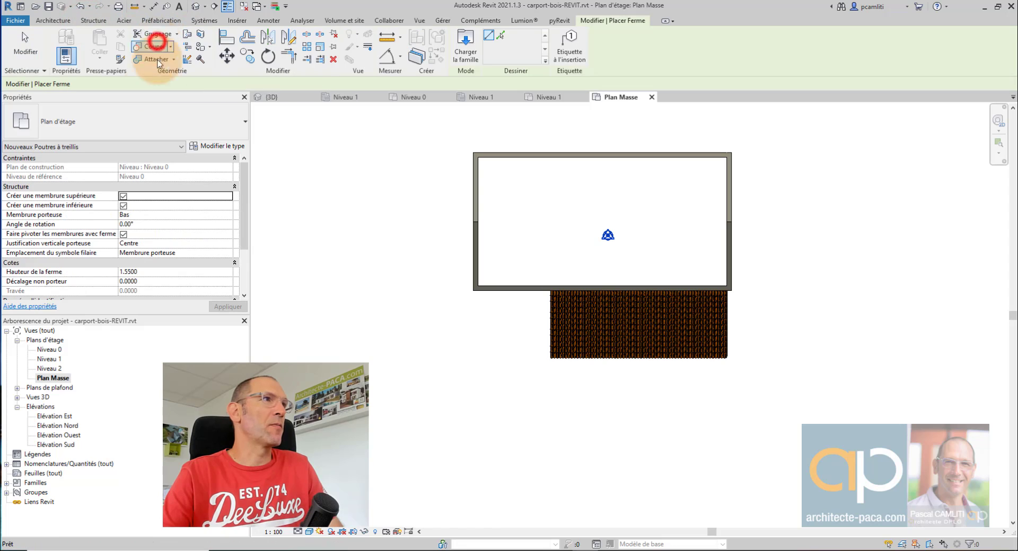
click(512, 368)
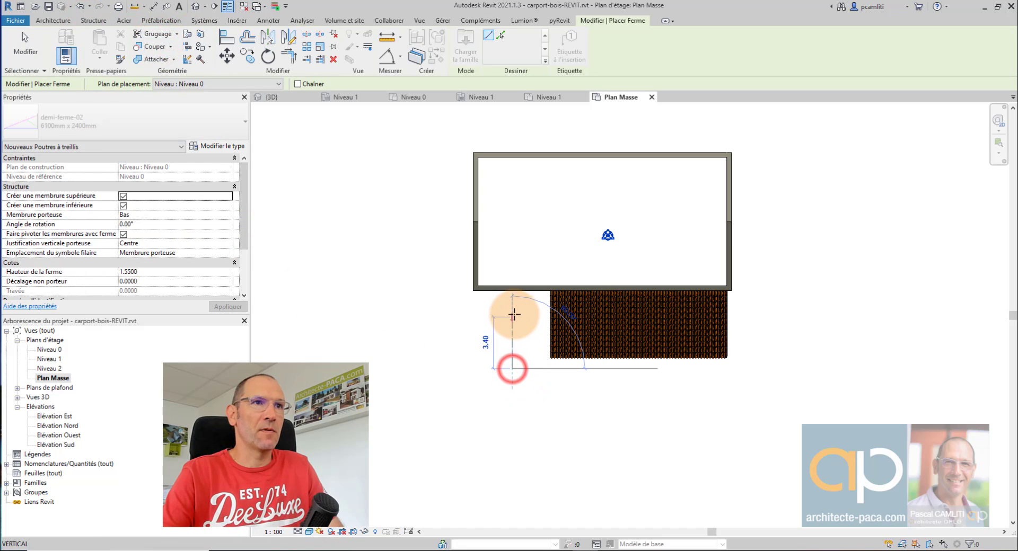
click(514, 310)
key(Escape)
key(Escape)
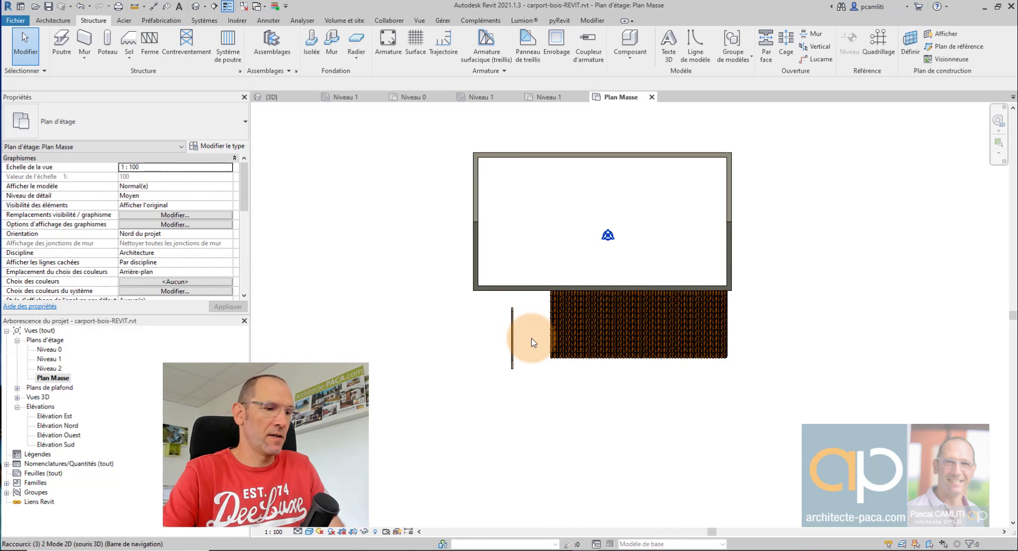
Inspect the newly placed truss in the 3D view, up close and from another angle.
key(ctrl+Tab)
scroll(631, 380, up, 5)
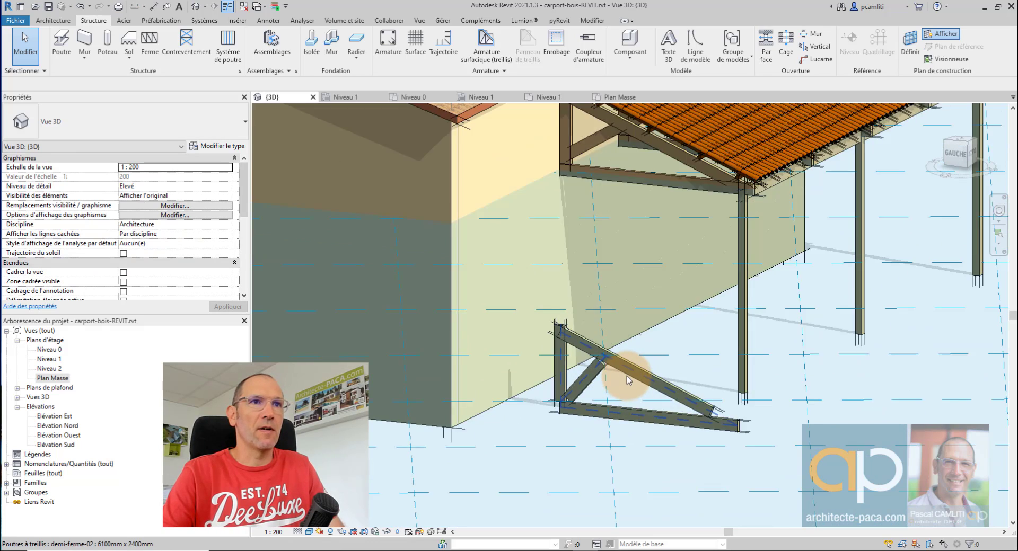
scroll(627, 381, down, 5)
shift+middle_drag(634, 374, 658, 365)
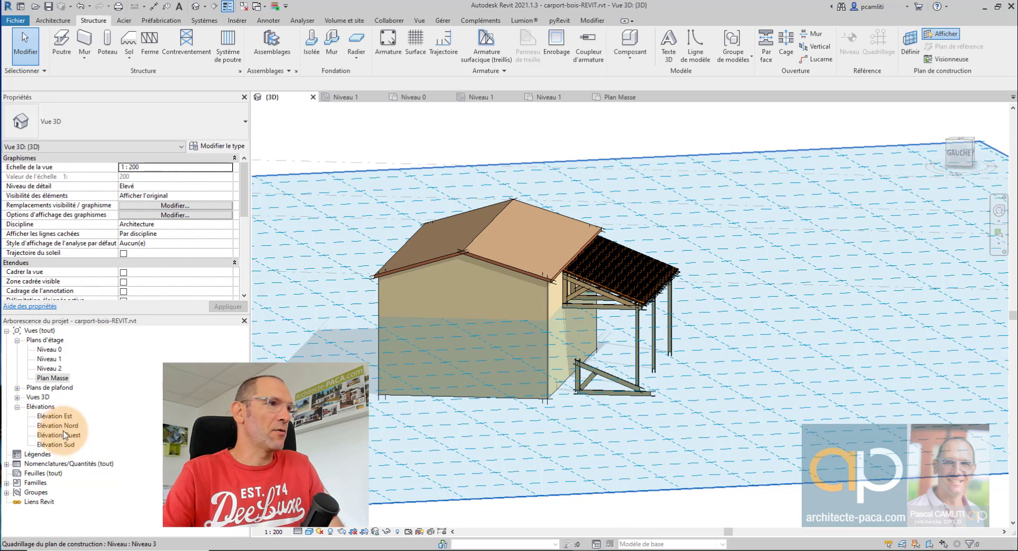
In the Elévation Est view, move the demi-ferme-02 truss horizontally away from the house, clear of the carport post.
double_click(63, 417)
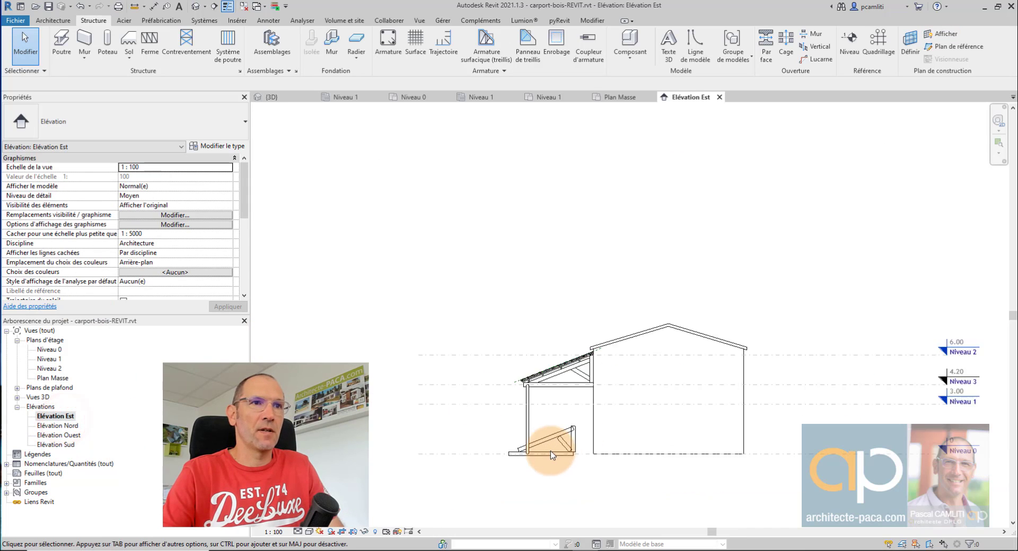
scroll(552, 455, up, 4)
click(556, 427)
scroll(609, 371, up, 2)
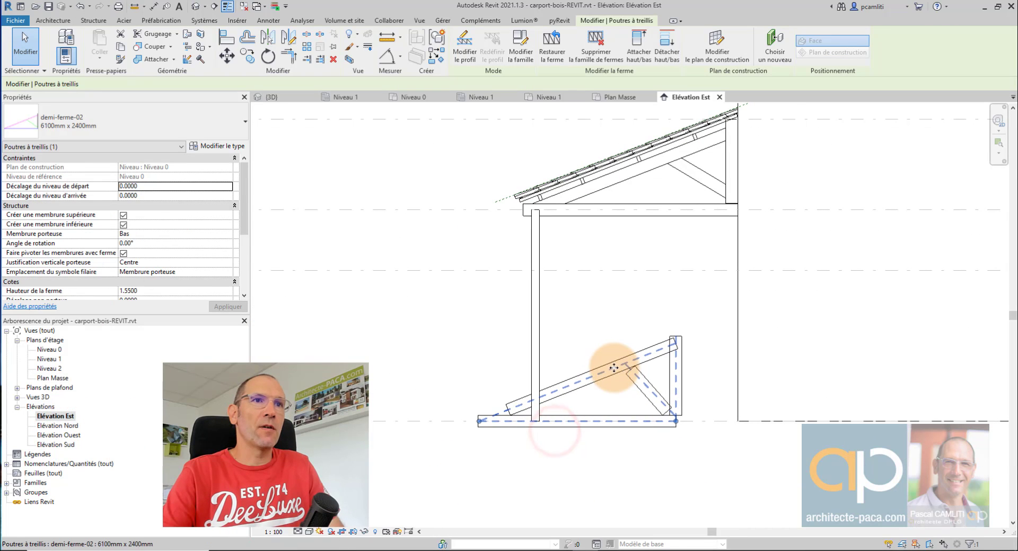
drag(613, 368, 404, 363)
middle_drag(407, 362, 593, 367)
scroll(637, 376, up, 3)
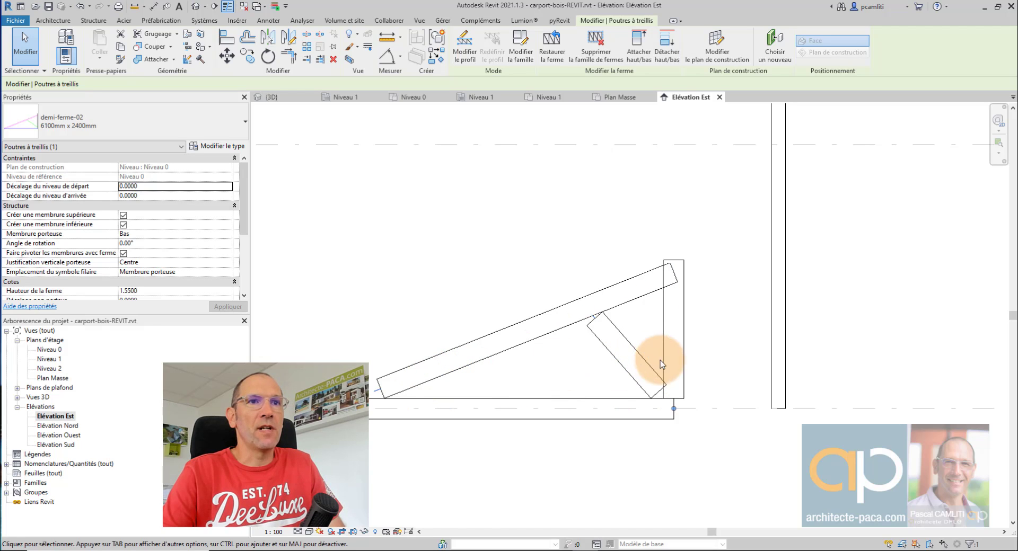
Unpin the truss's bottom chord and extend its house-side end to the outer face of the vertical member.
scroll(684, 365, down, 2)
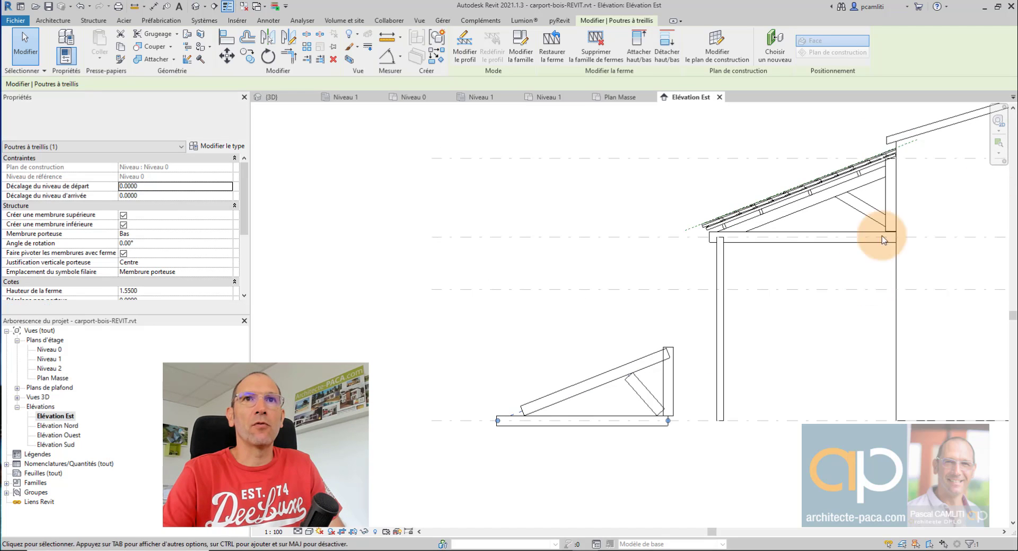
scroll(682, 404, up, 1)
scroll(684, 371, up, 2)
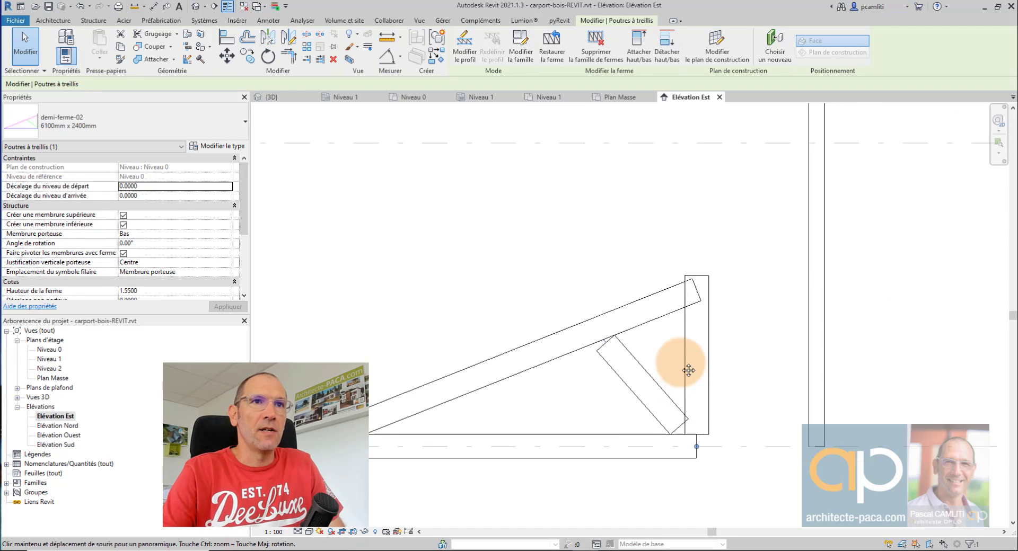
key(Tab)
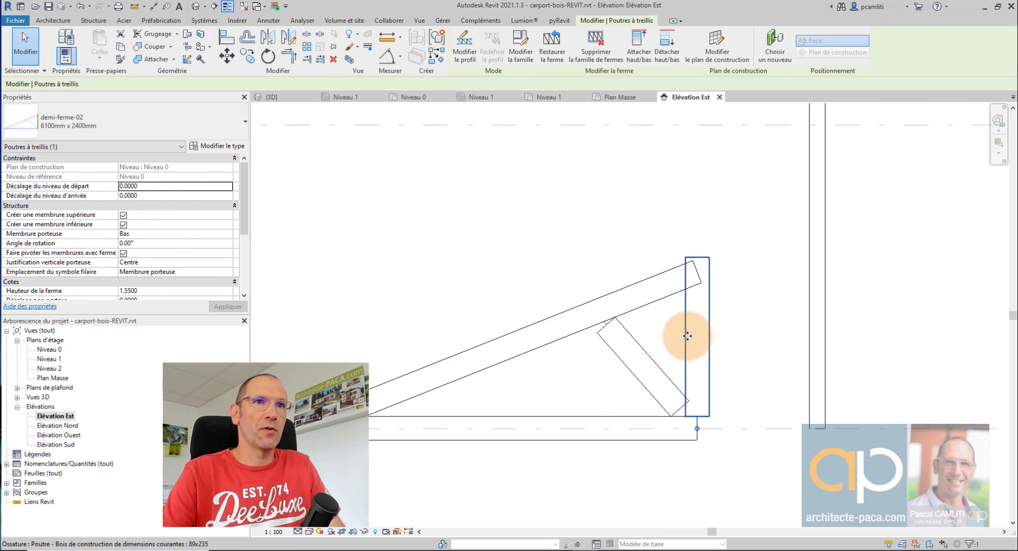
click(687, 336)
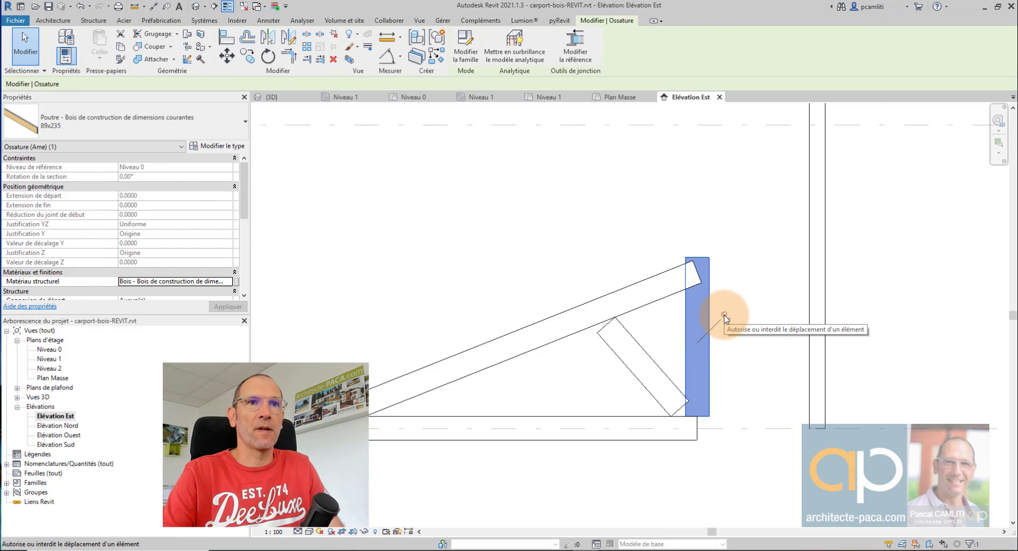
click(663, 418)
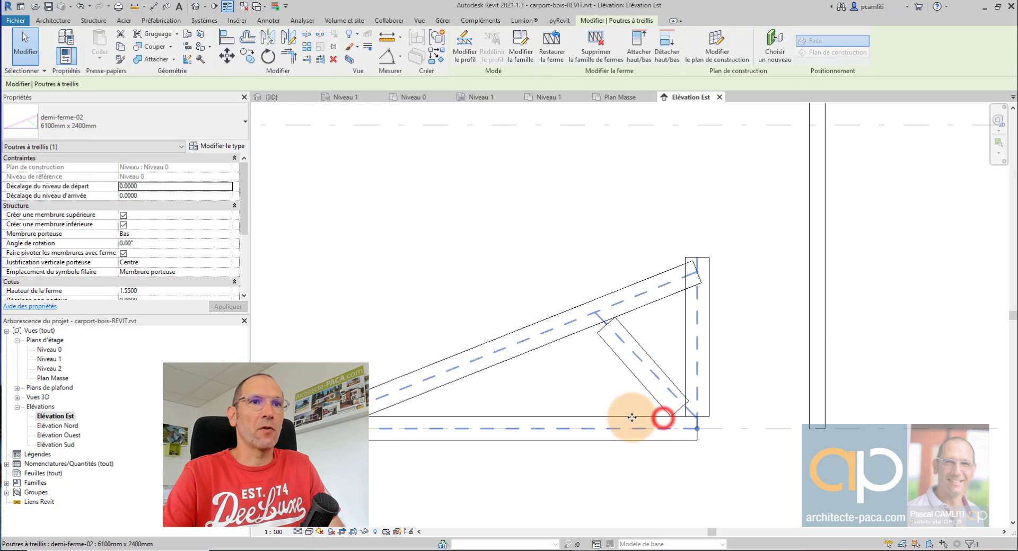
click(634, 417)
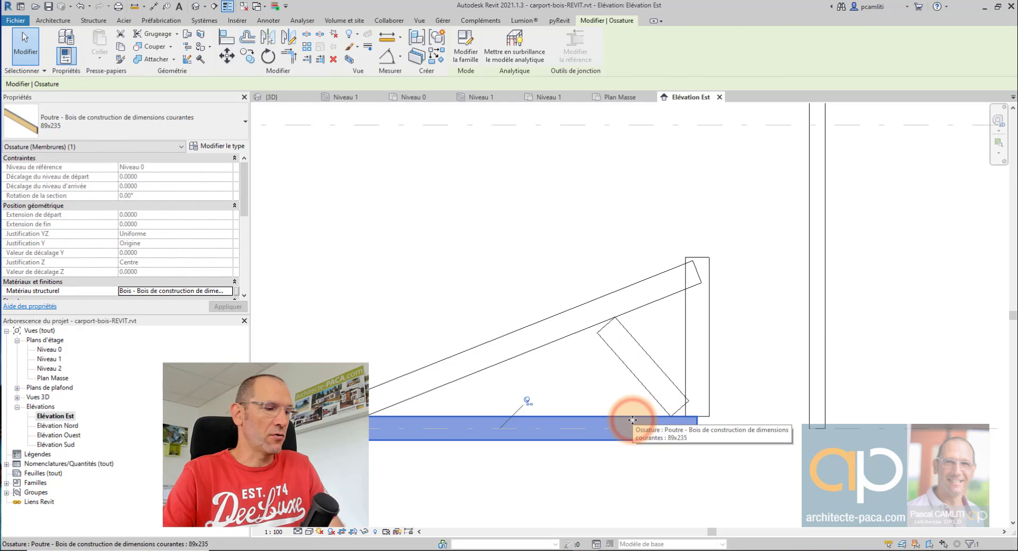
click(527, 401)
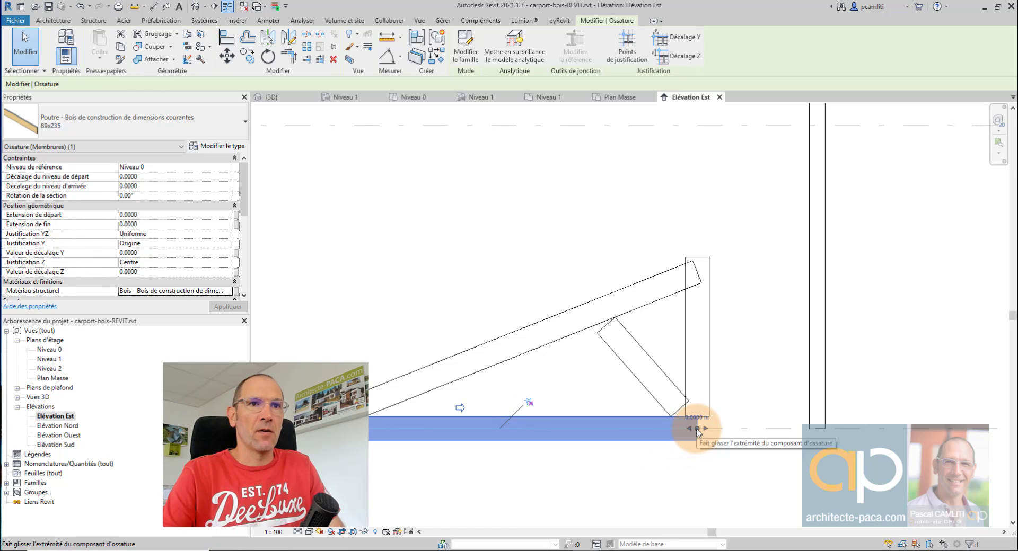
drag(697, 429, 710, 427)
scroll(710, 427, up, 4)
click(696, 404)
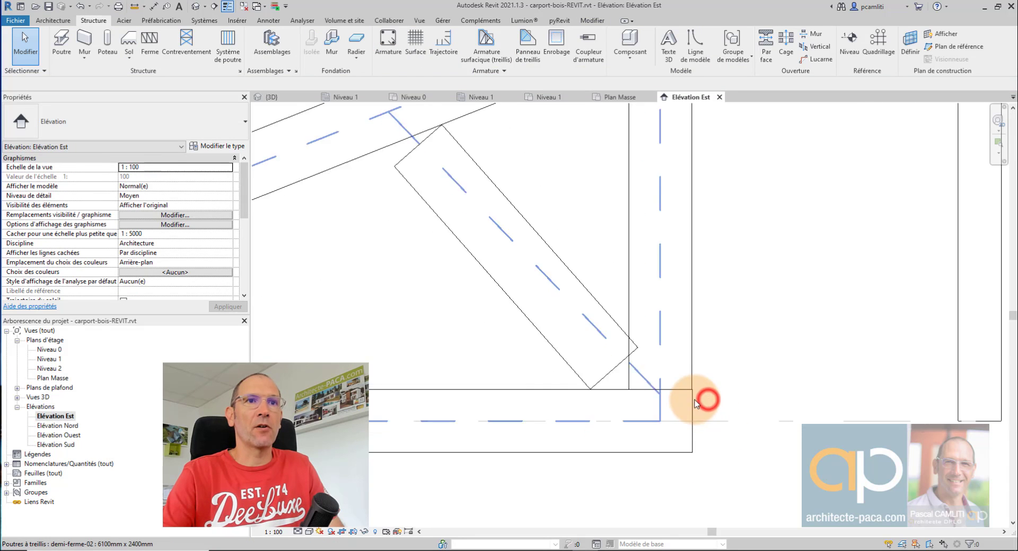
Unpin the truss's top chord and extend its lower end down into the outer end of the bottom chord.
scroll(693, 389, down, 4)
middle_drag(572, 363, 843, 322)
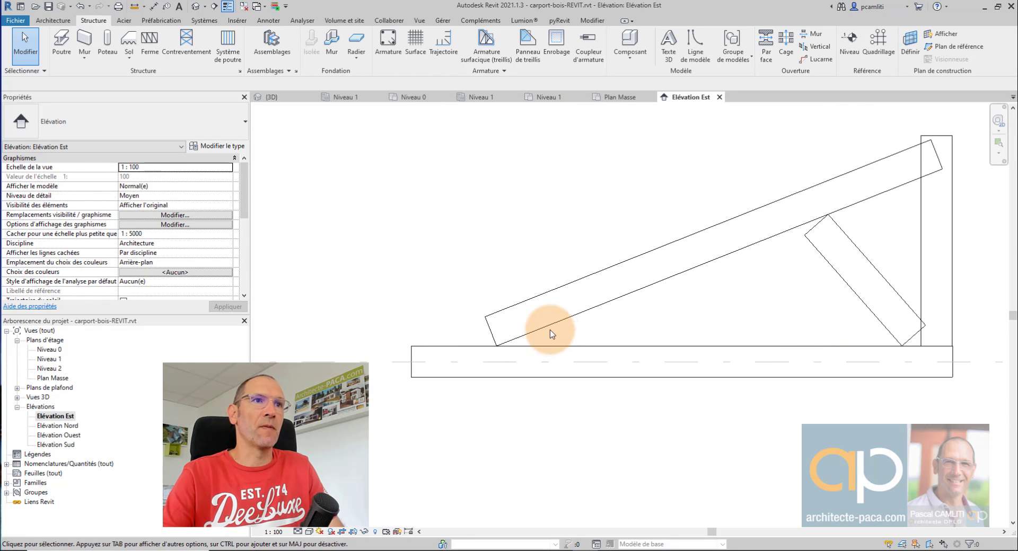
click(552, 320)
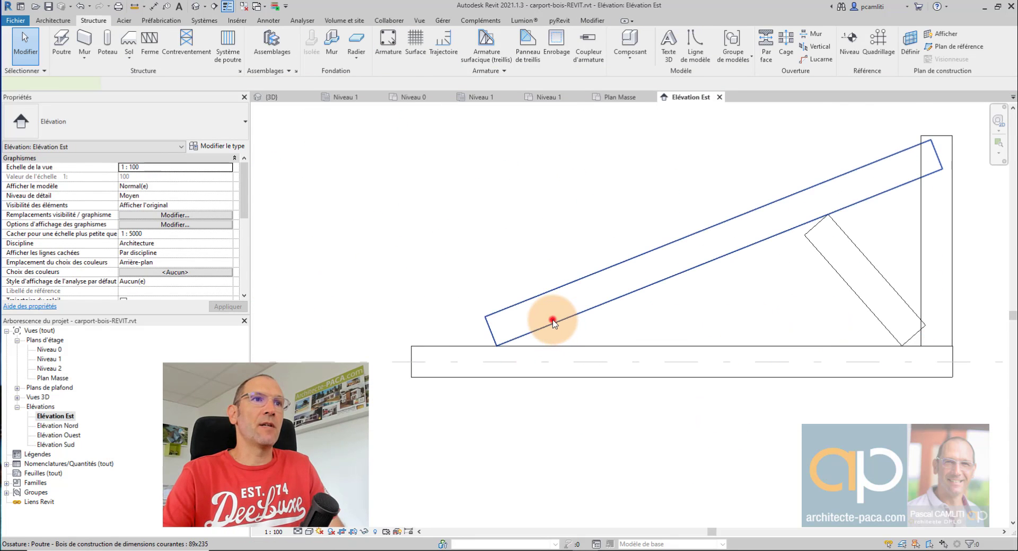
click(700, 234)
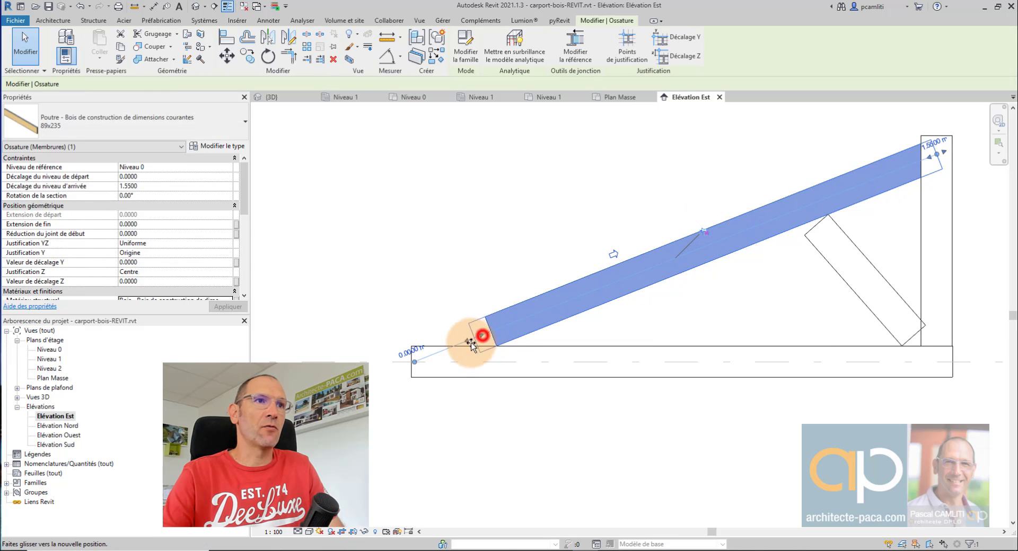
drag(470, 343, 424, 371)
scroll(417, 356, up, 3)
click(451, 396)
scroll(418, 374, up, 3)
scroll(436, 255, down, 2)
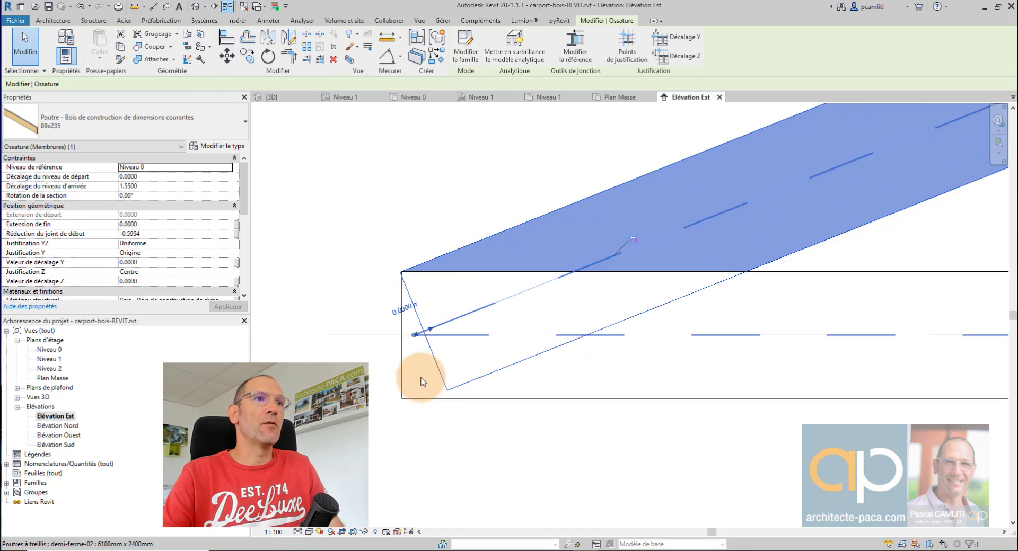
Extend the outer end of the bottom chord slightly beyond the lower end of the top chord.
click(402, 373)
scroll(408, 355, down, 2)
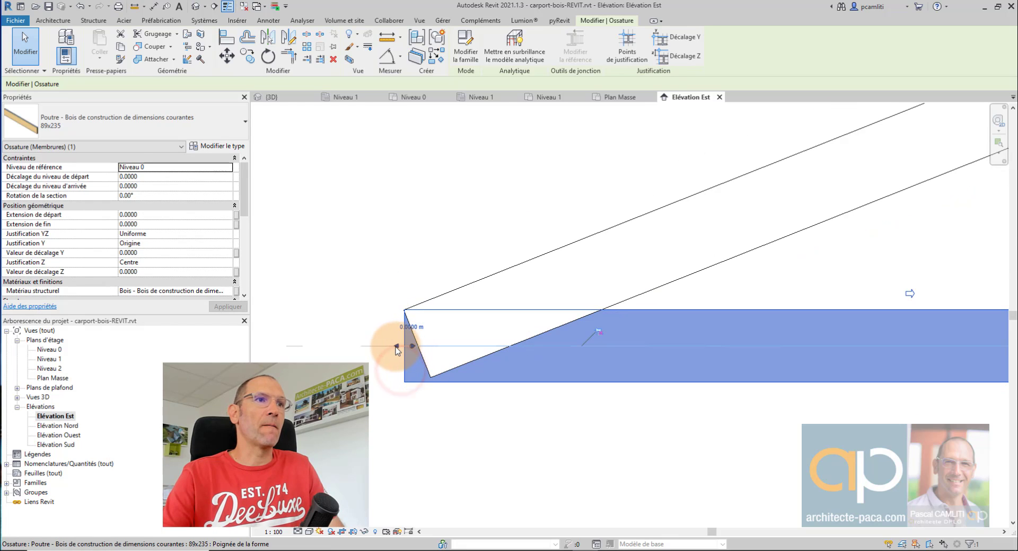
drag(396, 347, 380, 347)
scroll(436, 249, down, 3)
click(438, 245)
middle_drag(438, 245, 450, 308)
scroll(546, 262, up, 1)
scroll(616, 274, down, 4)
middle_drag(679, 272, 622, 314)
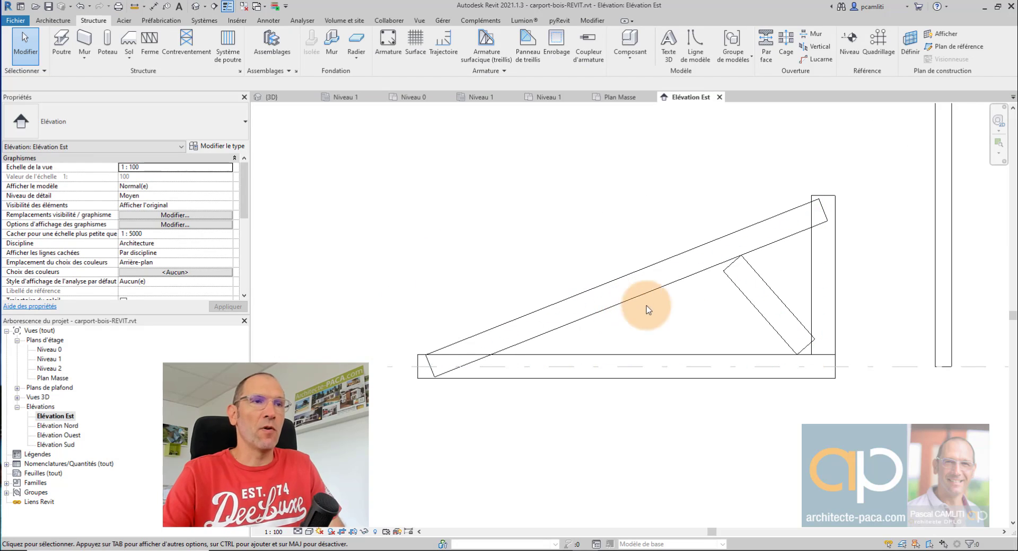
Try coping the bottom chord with the top chord, and undo that cut.
click(595, 23)
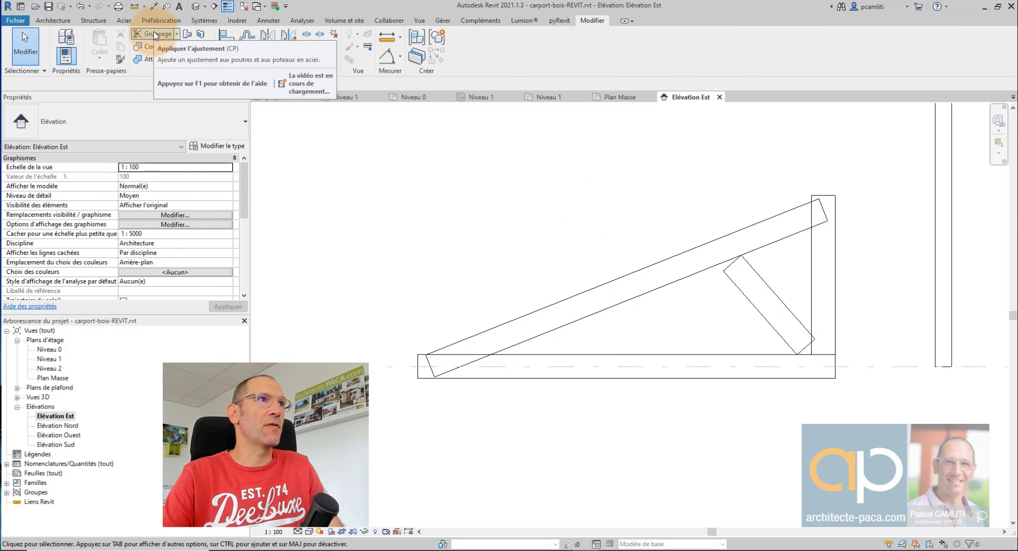
click(155, 34)
click(534, 356)
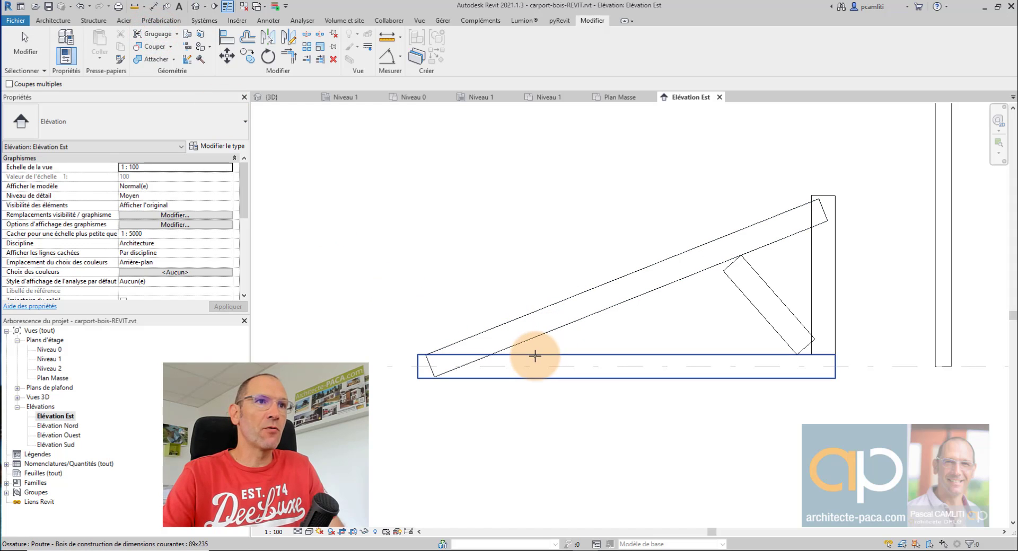
click(536, 336)
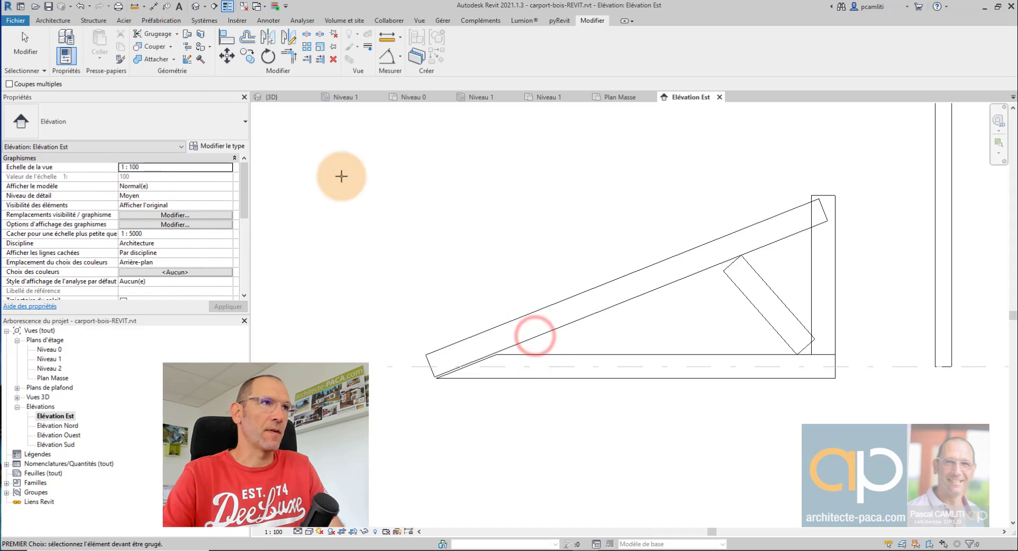
click(80, 7)
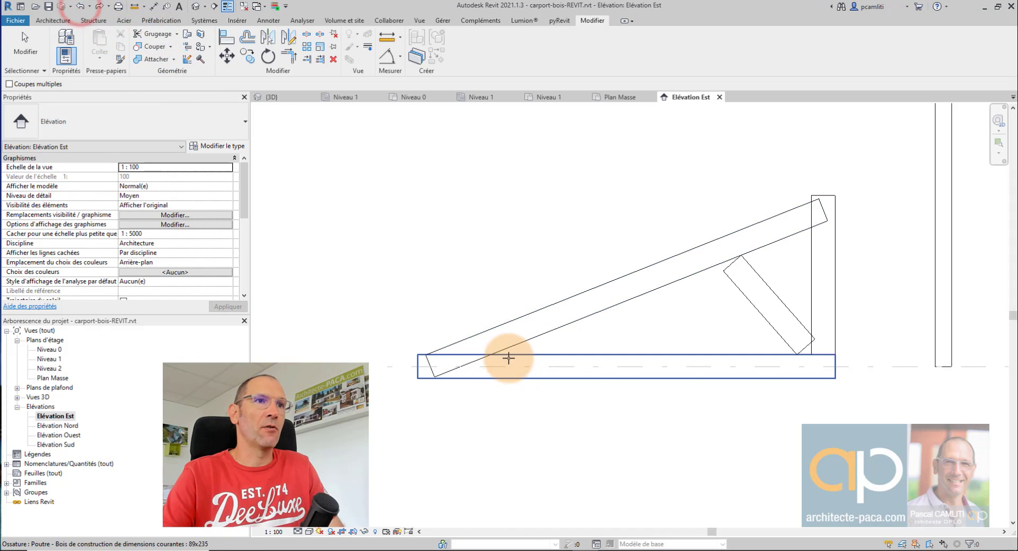
Cope the lower end of the top chord against the bottom chord.
click(510, 347)
click(513, 355)
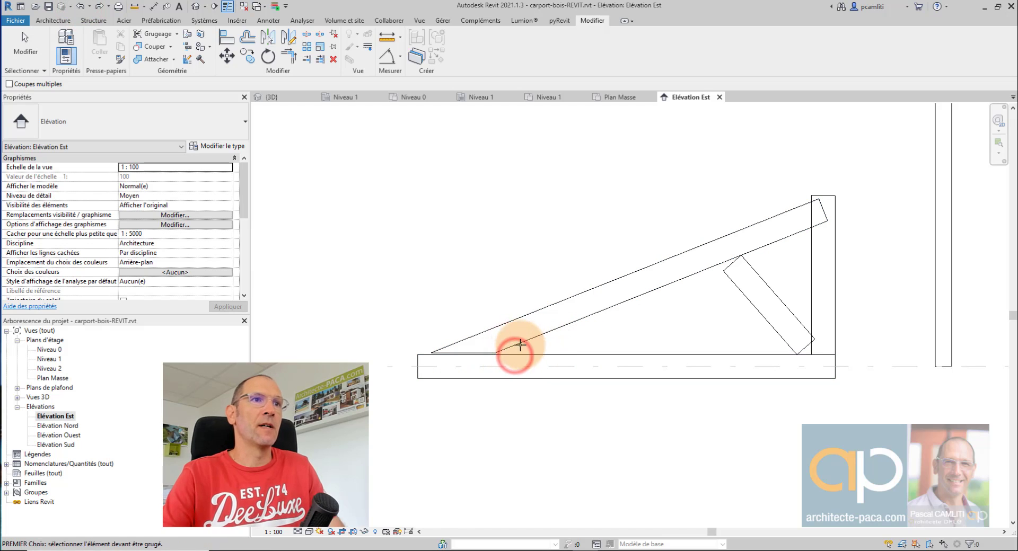
key(Escape)
key(Escape)
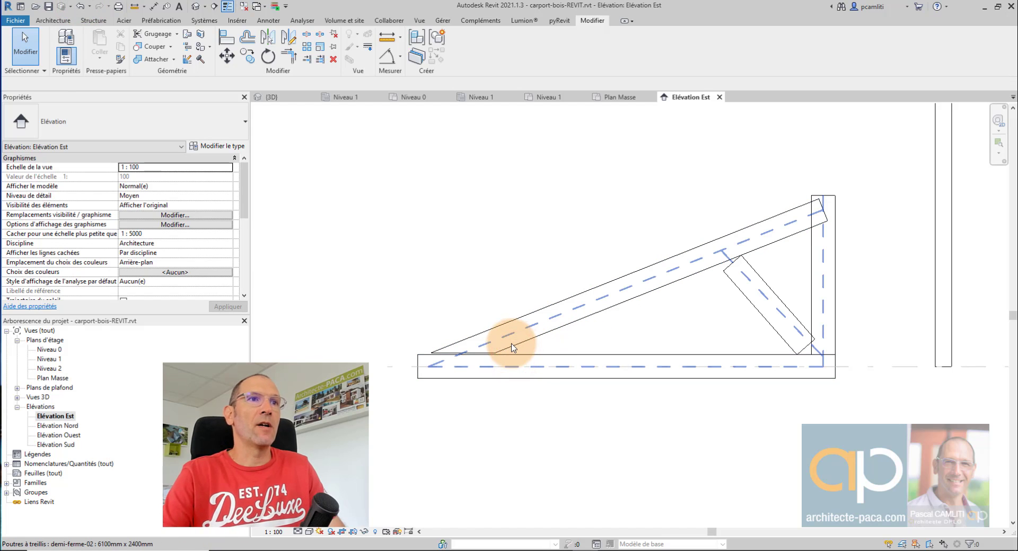
Check the coping distance (Distance d'ajustement) in the top chord's properties.
scroll(449, 358, up, 3)
click(444, 347)
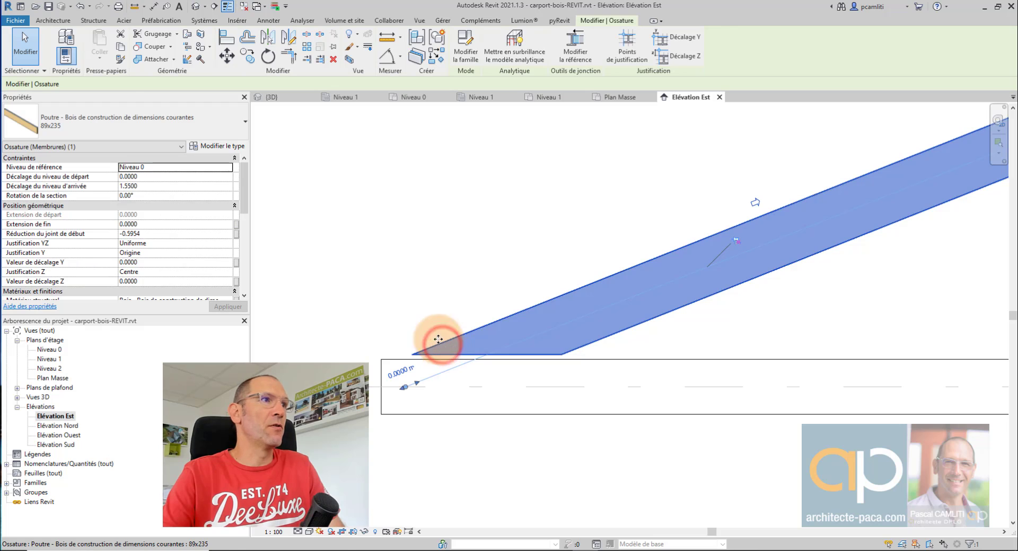
scroll(177, 249, down, 2)
scroll(286, 235, down, 1)
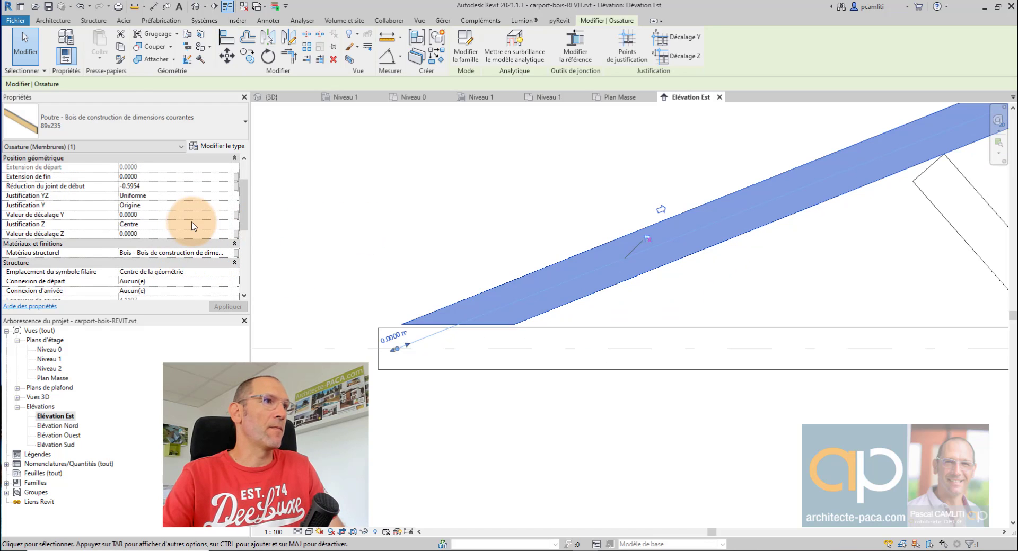
scroll(192, 227, down, 2)
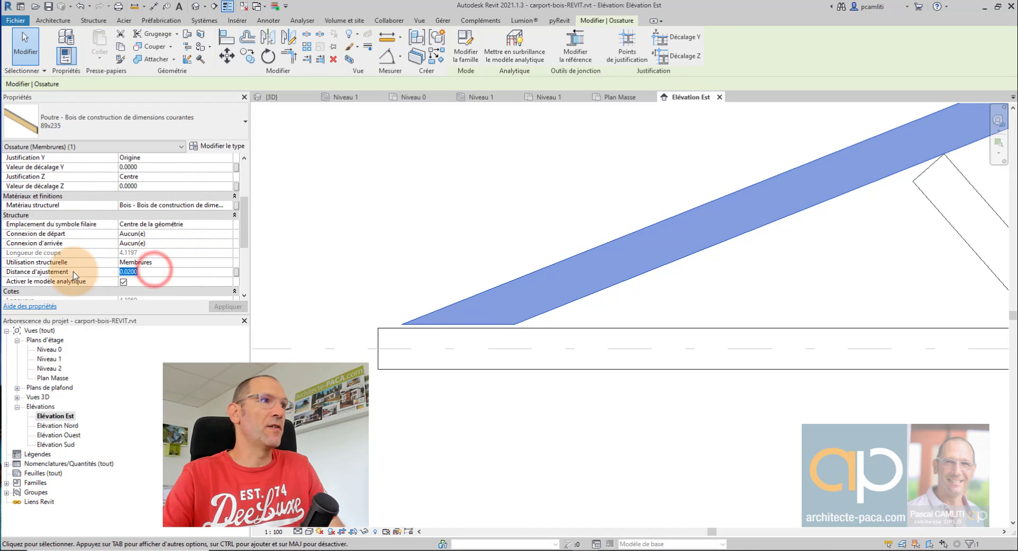
click(476, 269)
Cope the upper end of the truss's top chord against the vertical post.
scroll(707, 177, down, 3)
scroll(665, 254, up, 2)
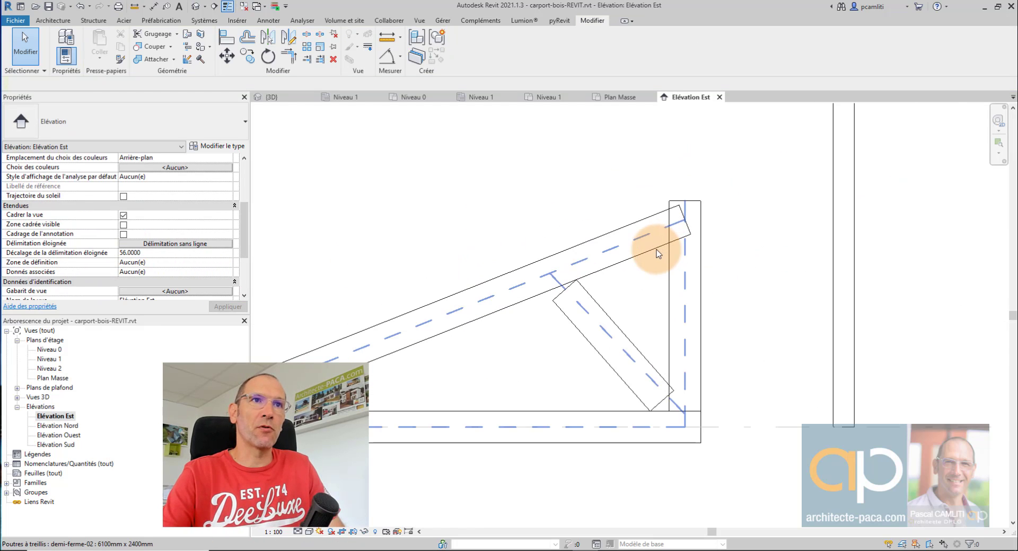
click(149, 33)
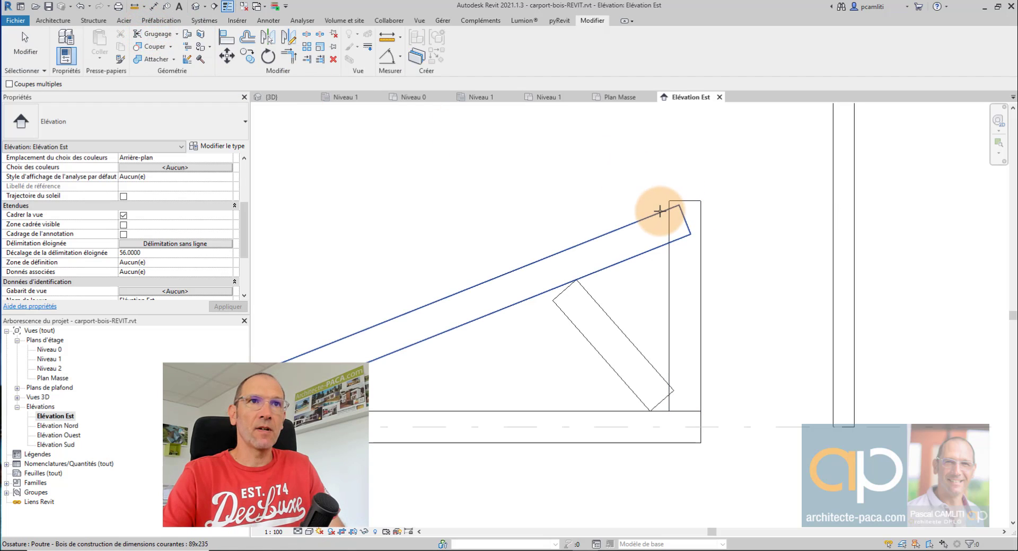
click(659, 211)
click(662, 213)
key(Escape)
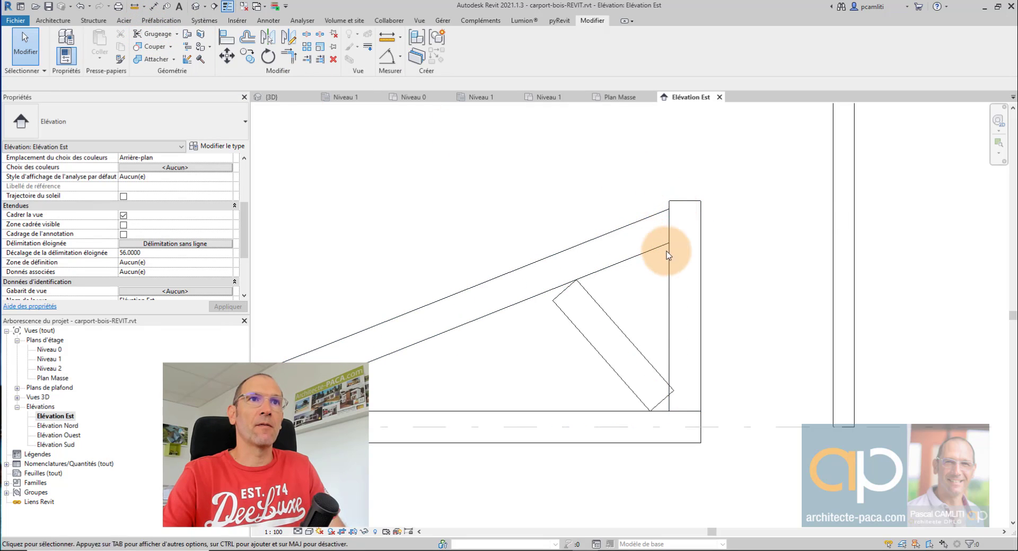
Extend both ends of the truss's diagonal strut so they overlap the top chord and the post and bottom chord corner.
scroll(666, 255, down, 2)
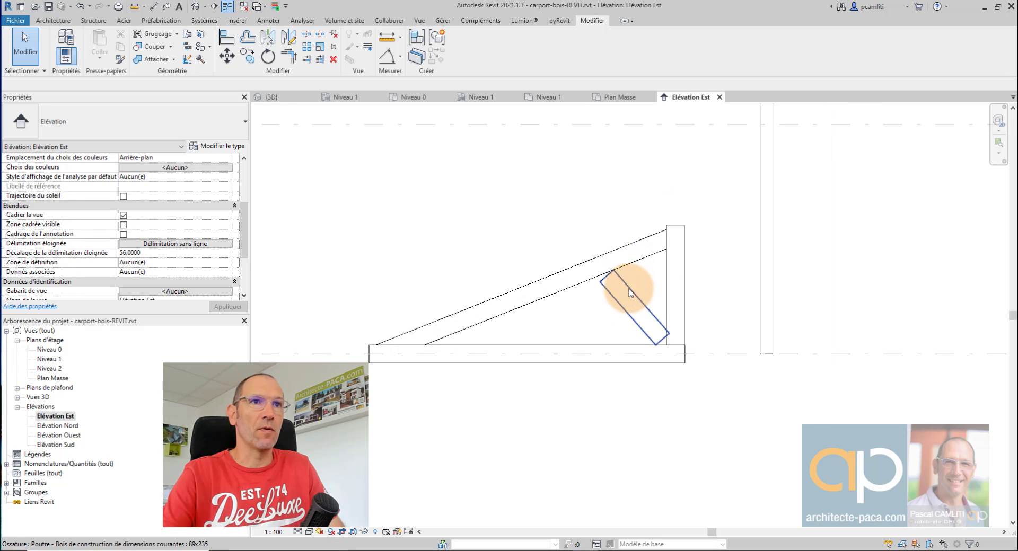
click(628, 289)
click(665, 282)
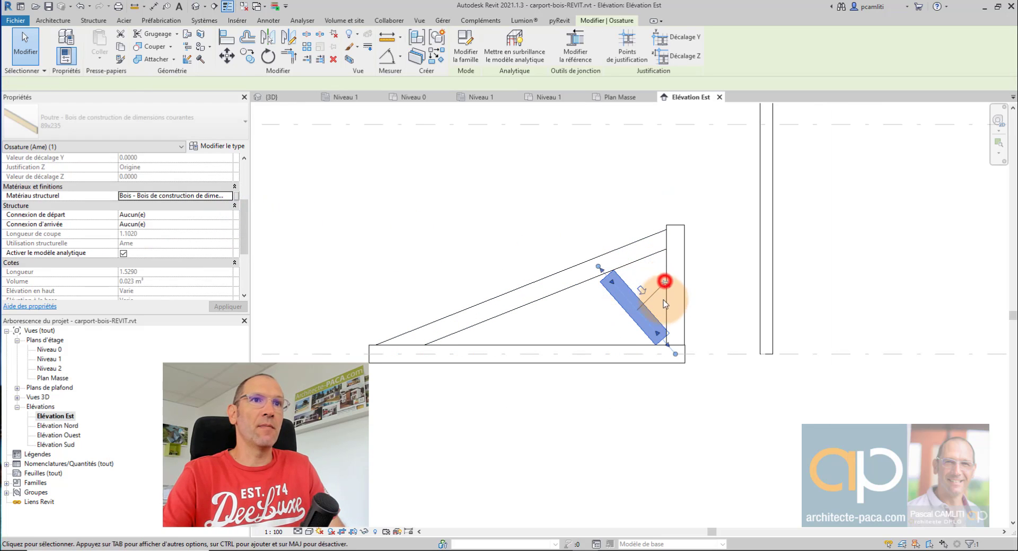
scroll(665, 328, up, 3)
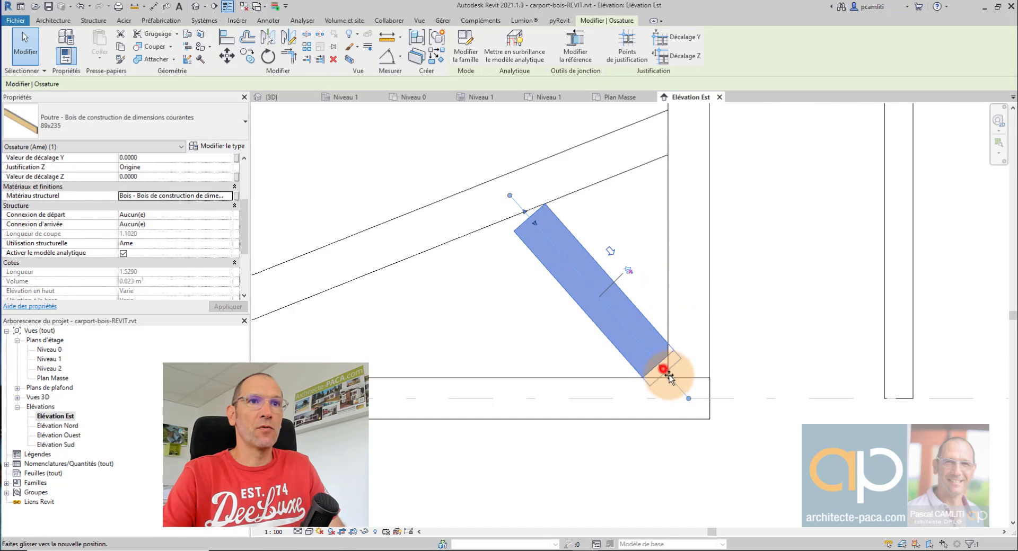
drag(682, 394, 684, 394)
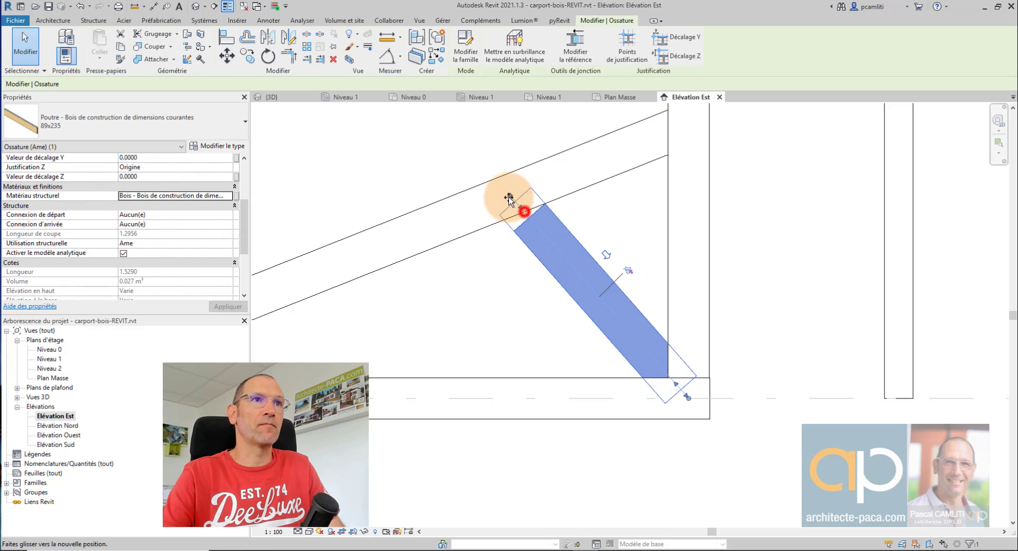
drag(508, 199, 509, 195)
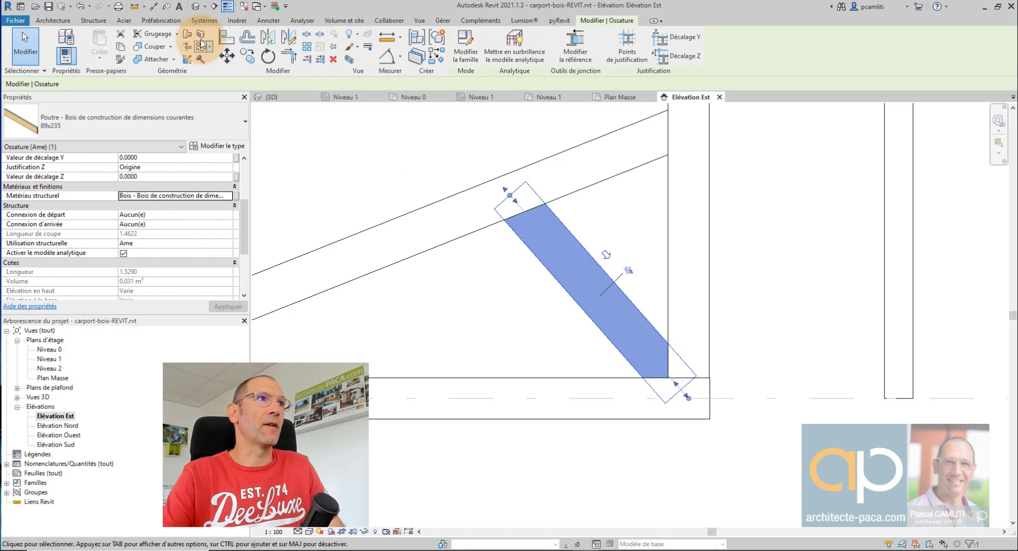
Cope the diagonal strut's upper end against the top chord and set its coping distance (Distance d'ajustement) to 0.
click(154, 33)
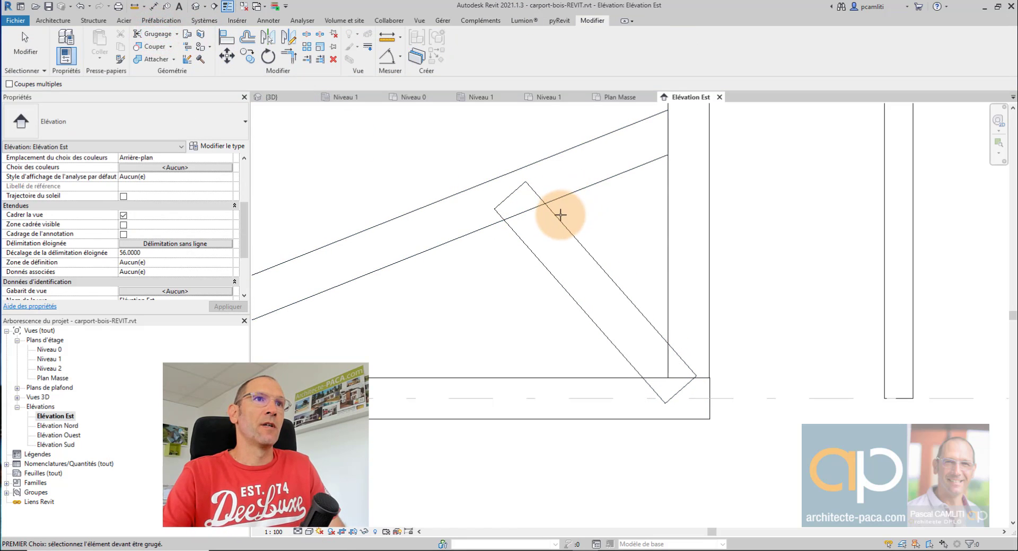
click(559, 220)
click(570, 195)
key(Escape)
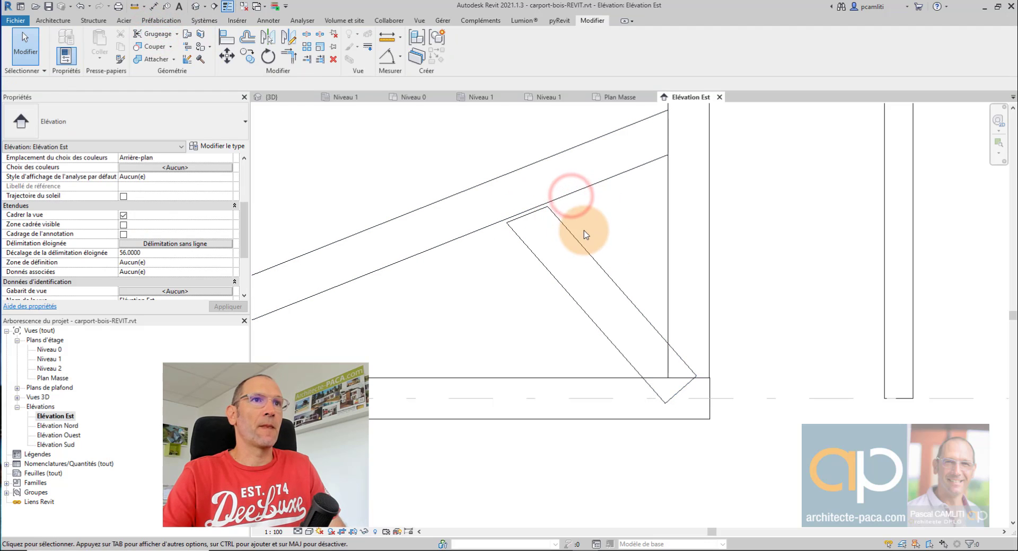
click(575, 241)
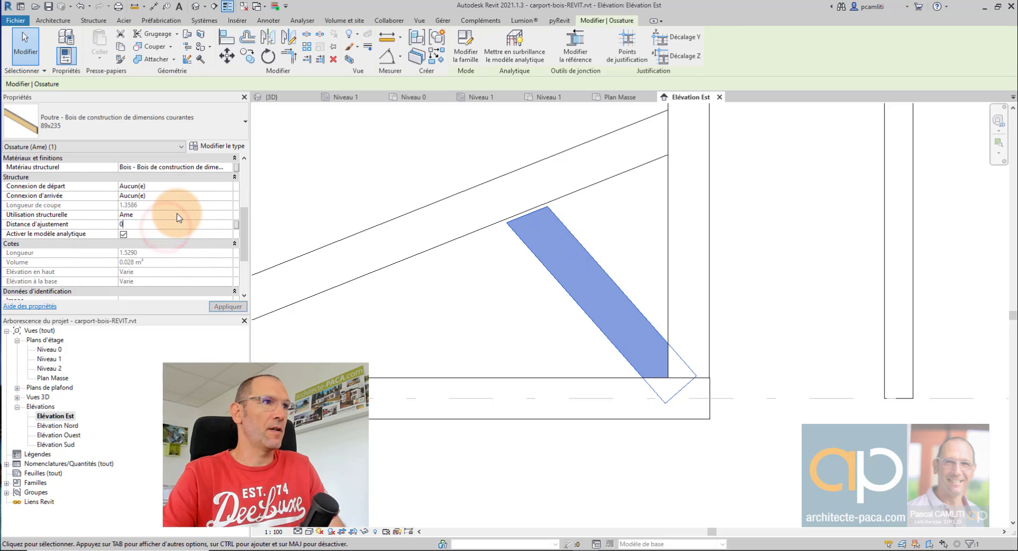
click(462, 158)
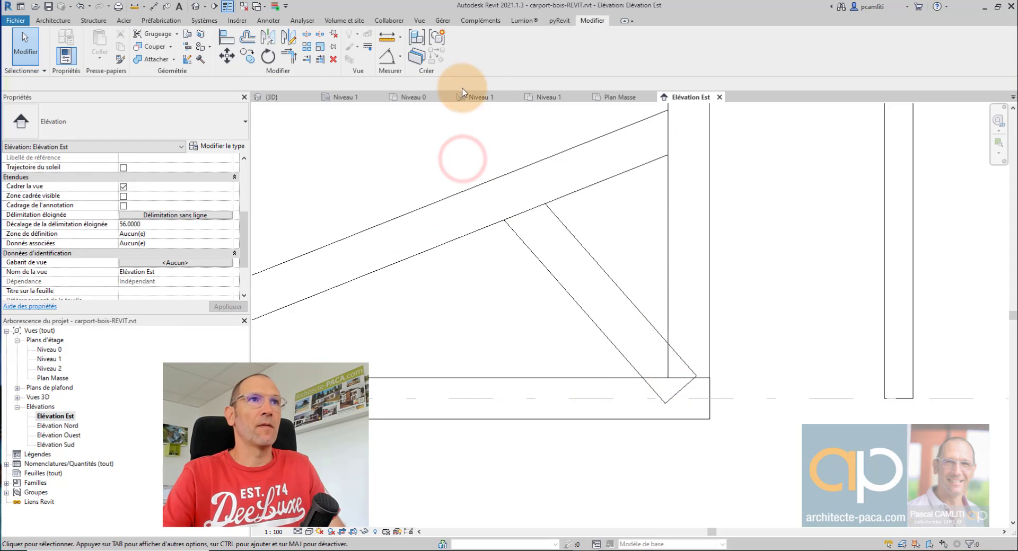
Cope the lower end of the diagonal strut against the vertical post and the bottom chord.
click(153, 34)
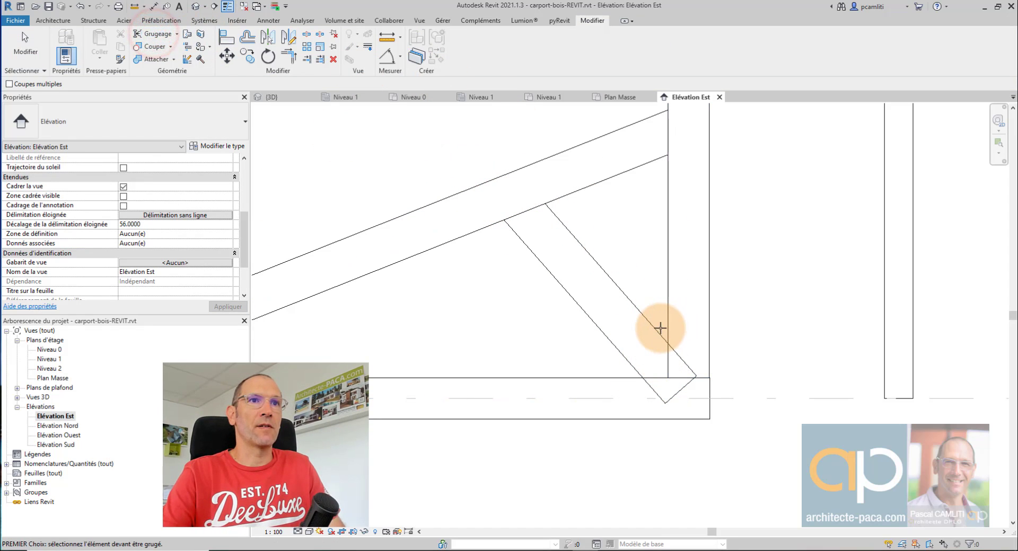
click(660, 328)
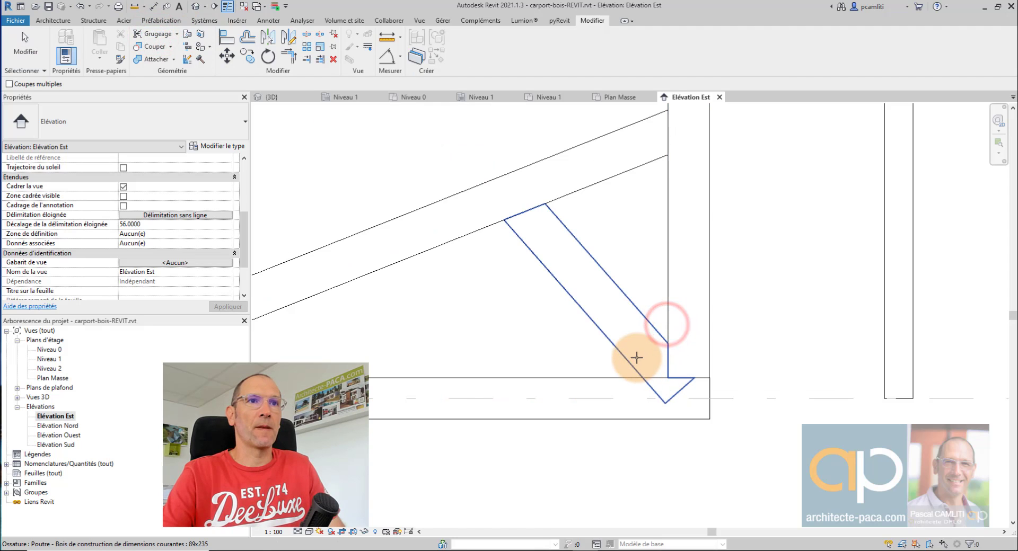
click(619, 377)
scroll(710, 332, down, 2)
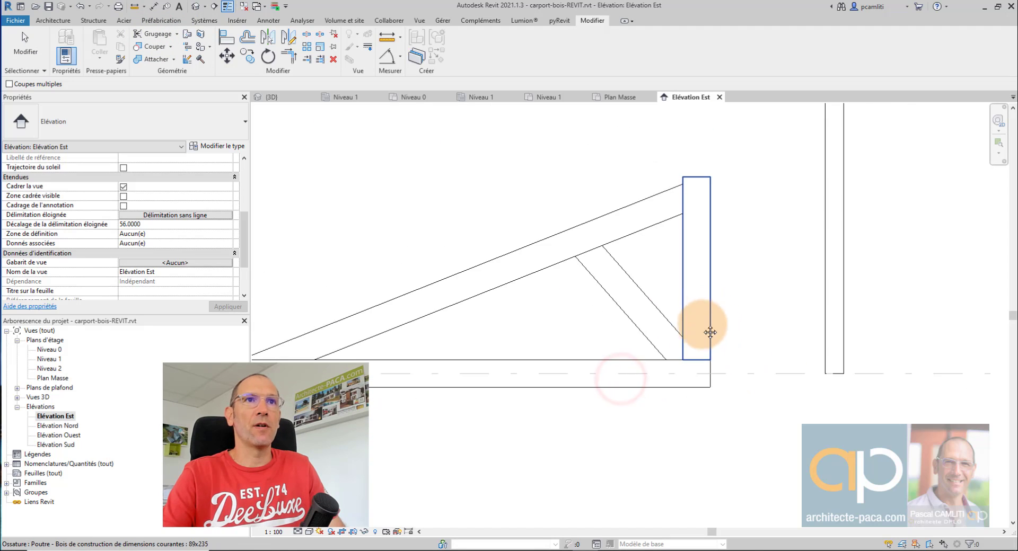
scroll(710, 332, down, 4)
key(Escape)
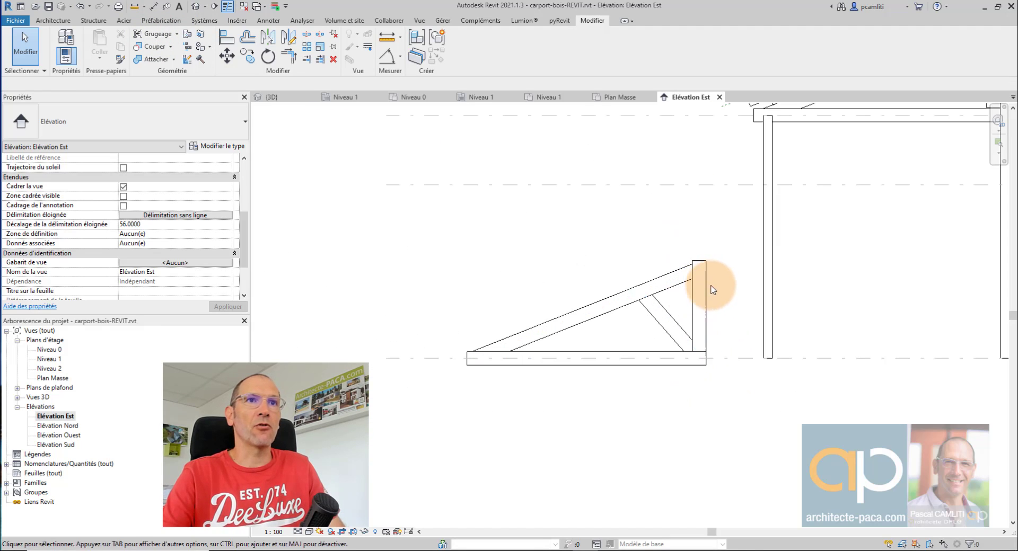
Switch to the 3D view and hide the work plane grid around the carport and truss.
key(ctrl+Tab)
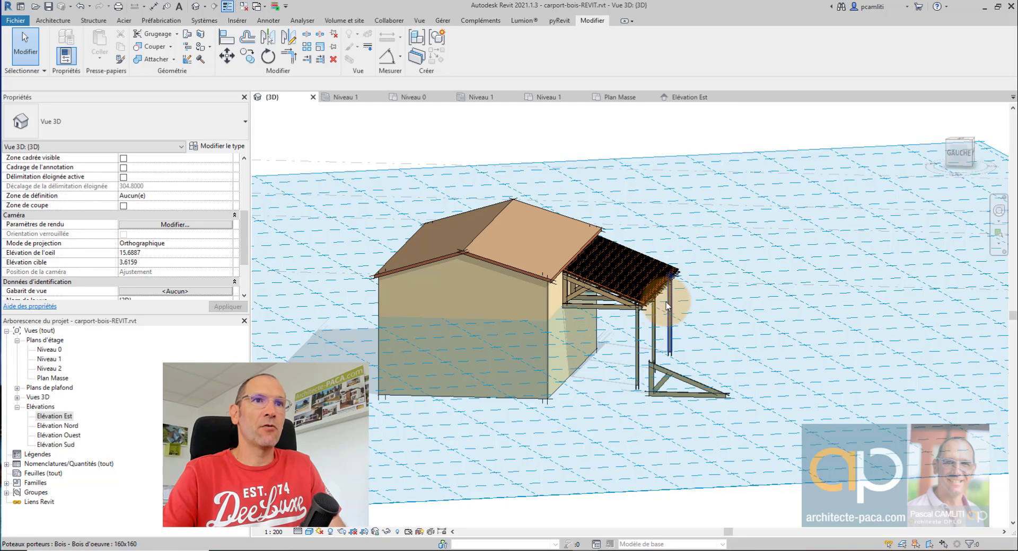
shift+middle_drag(678, 301, 779, 416)
scroll(669, 359, up, 4)
click(669, 352)
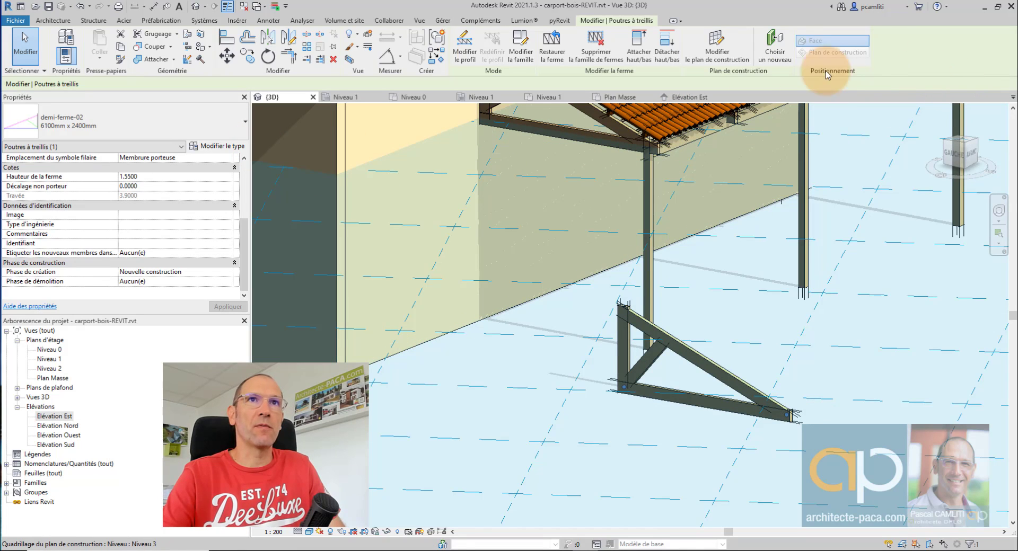
key(Escape)
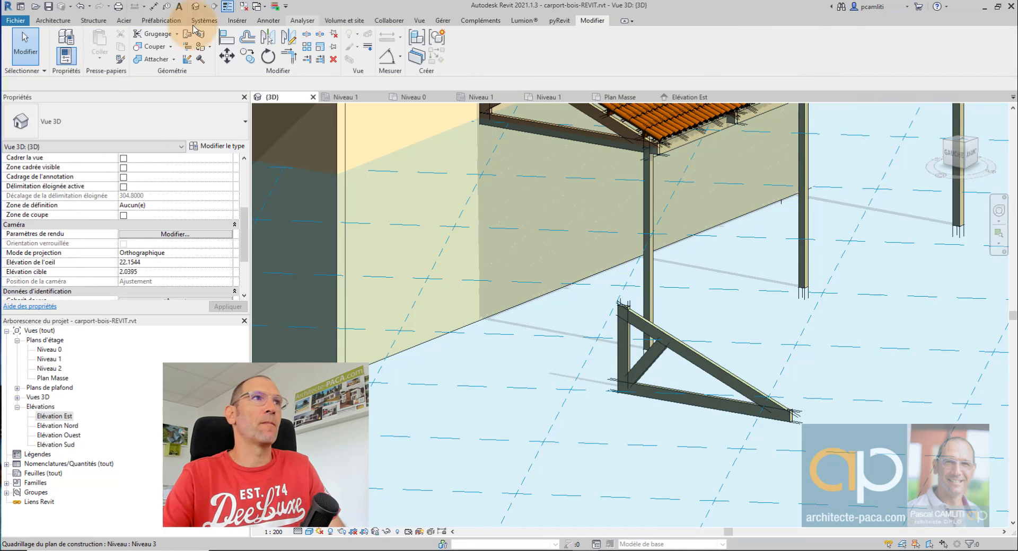
click(61, 23)
click(975, 34)
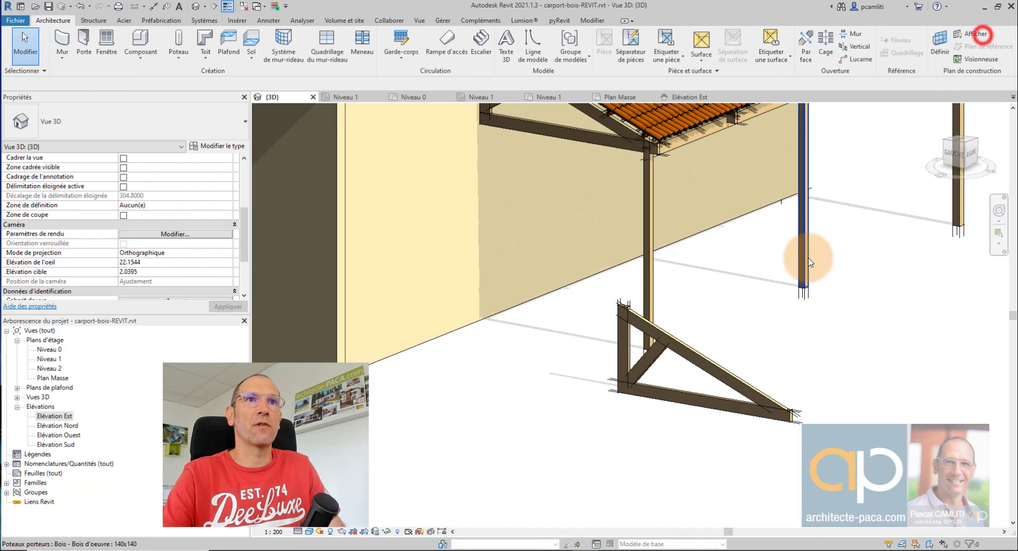
Lengthen the demi-ferme-02 truss by pulling its outer end outward to a span of about 4.10 m.
shift+middle_drag(708, 367, 735, 336)
click(737, 338)
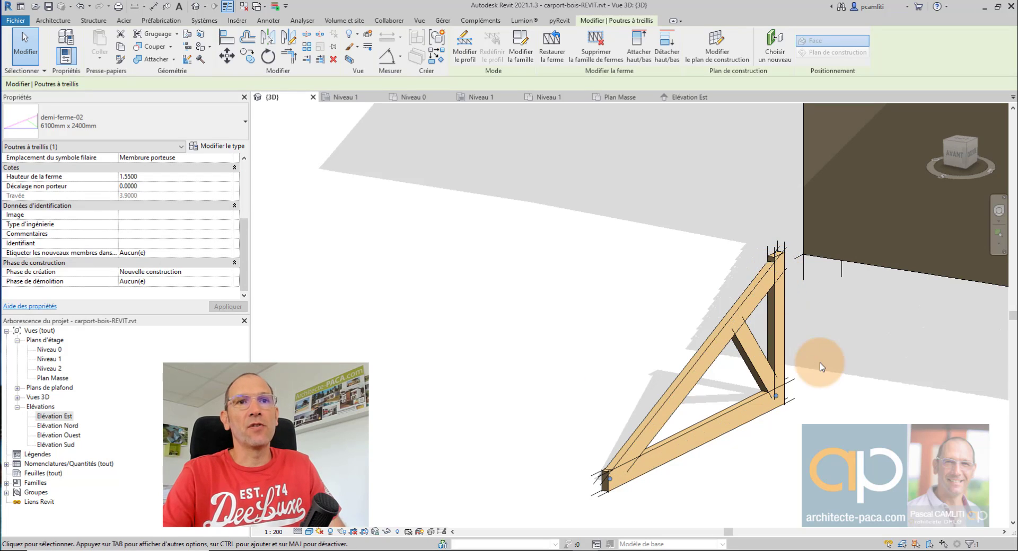
middle_drag(820, 365, 767, 296)
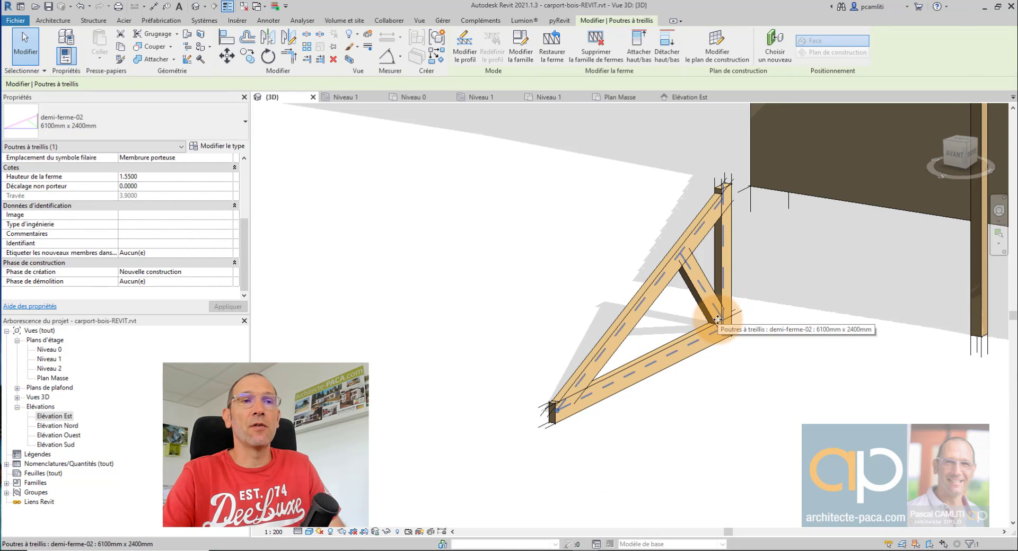
shift+middle_drag(717, 320, 703, 359)
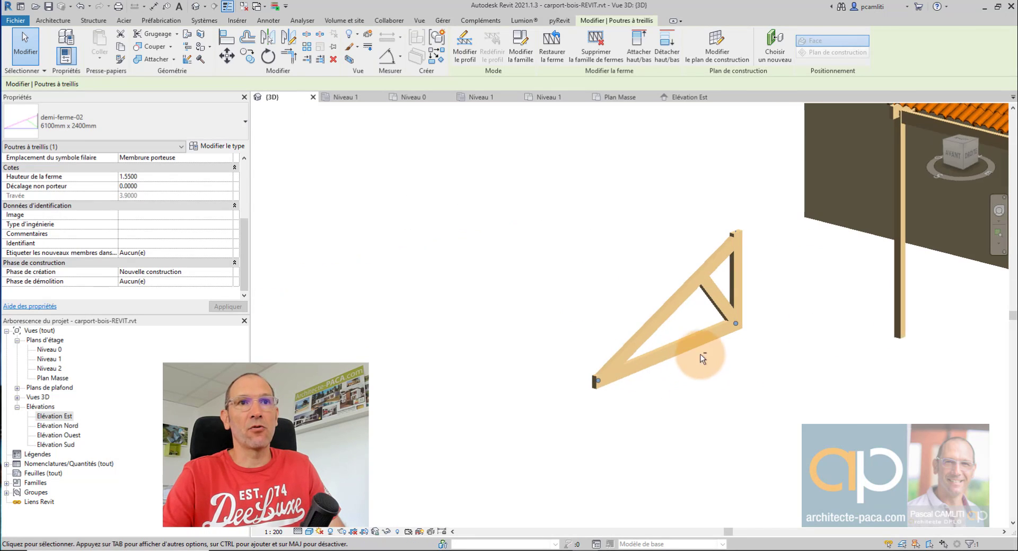
scroll(702, 359, up, 3)
click(544, 397)
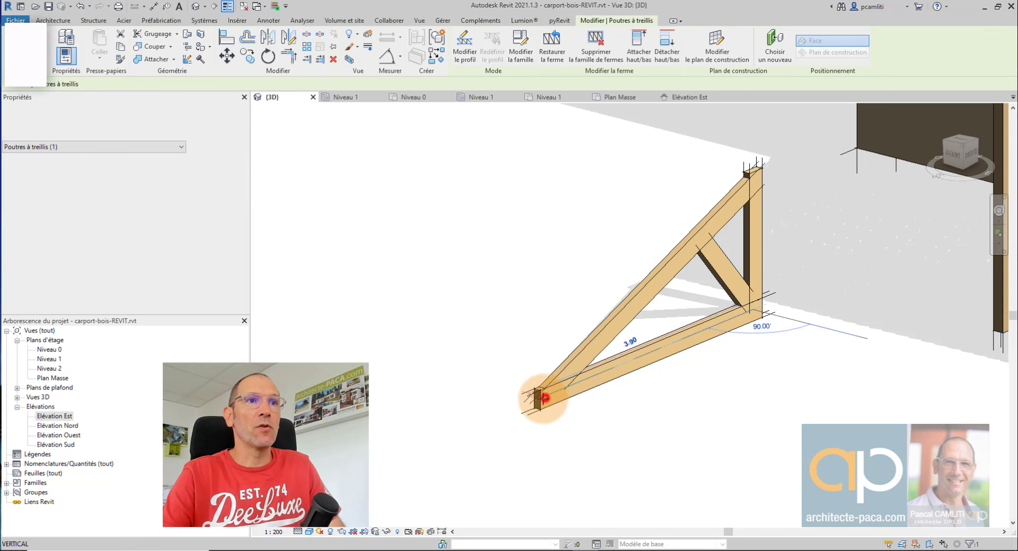
drag(544, 397, 528, 405)
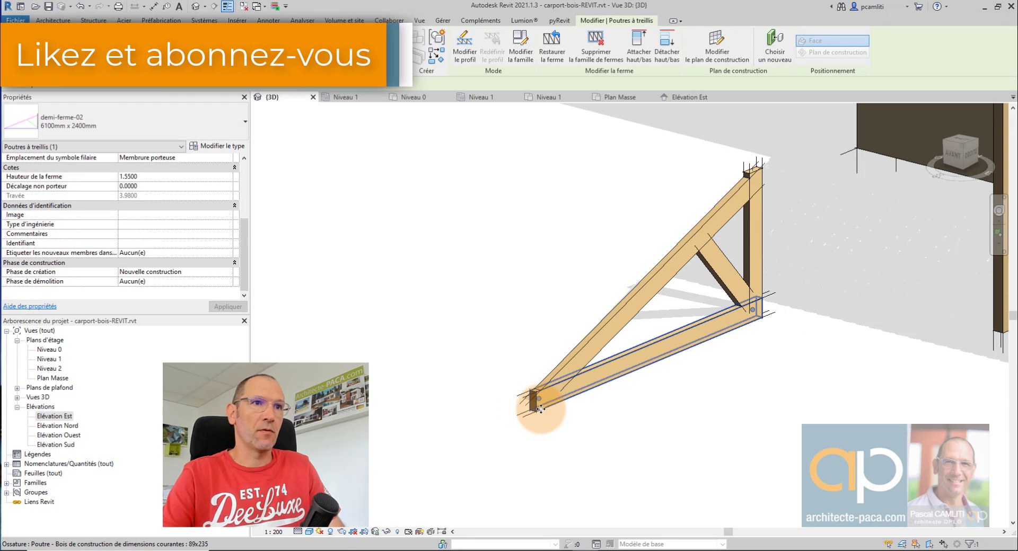
click(534, 408)
mouse_move(520, 408)
mouse_down()
mouse_move(504, 408)
mouse_move(525, 409)
mouse_up()
click(563, 421)
mouse_move(700, 385)
shift+middle_down()
mouse_move(731, 400)
mouse_move(859, 371)
mouse_move(786, 393)
mouse_move(666, 363)
shift+middle_up()
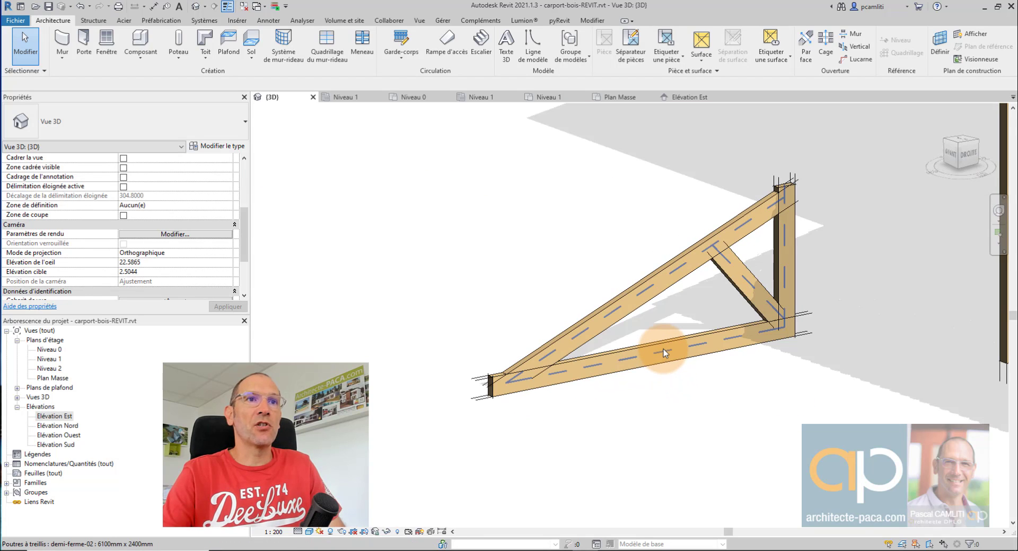
Check the bottom chord's beam type and examine the sizes offered by the Poutre - Bois de construction de dimensions courantes family in the Bois library folder.
click(665, 353)
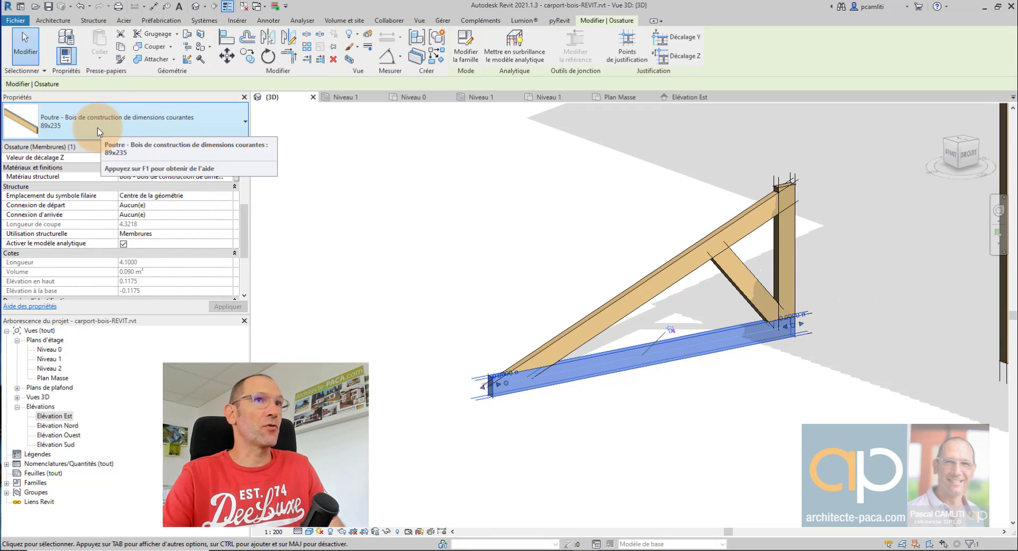
click(361, 183)
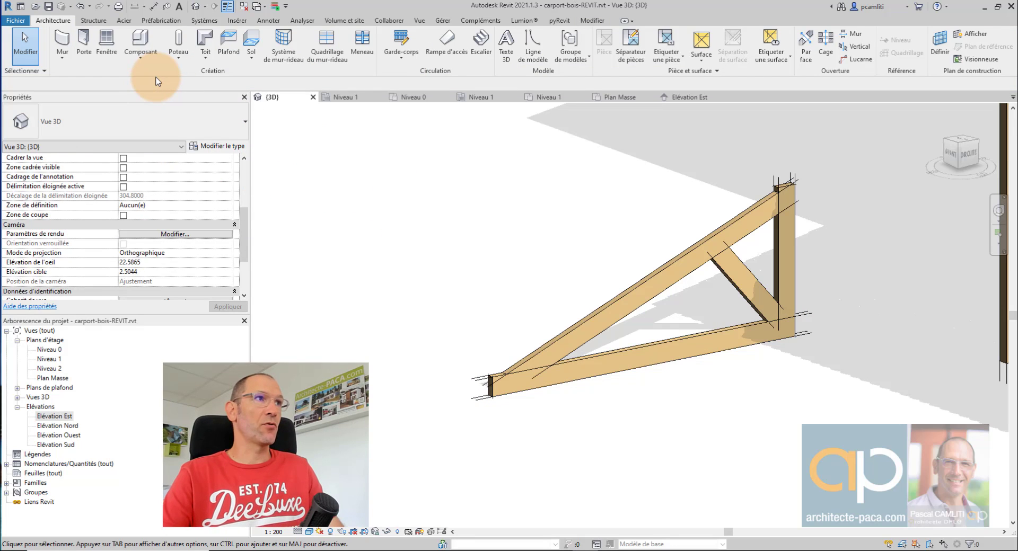
click(238, 21)
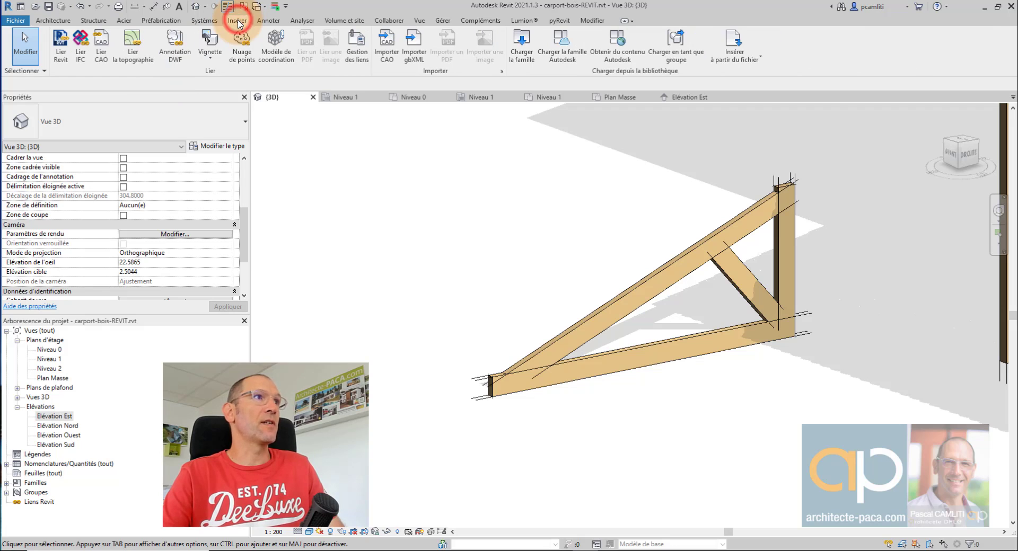
click(522, 45)
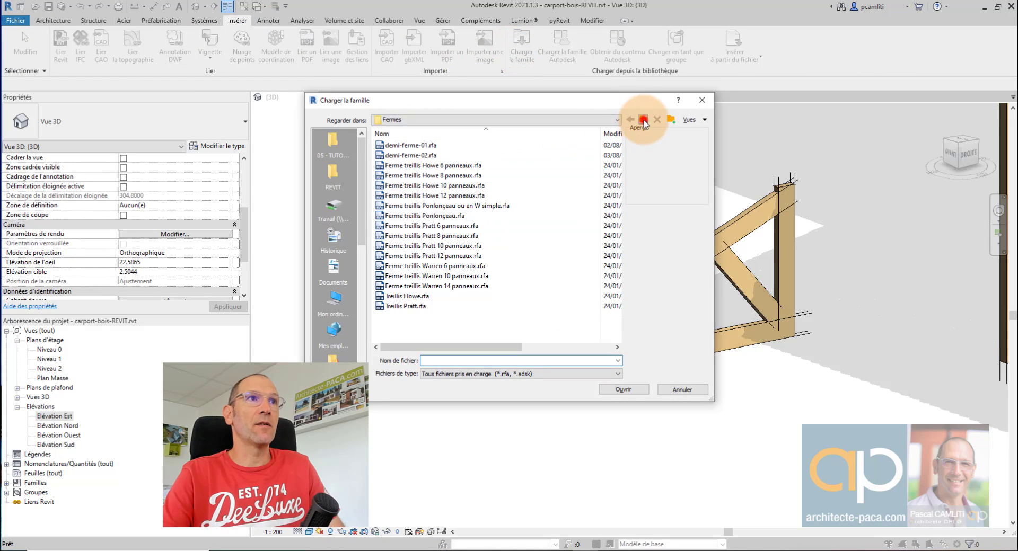
click(643, 120)
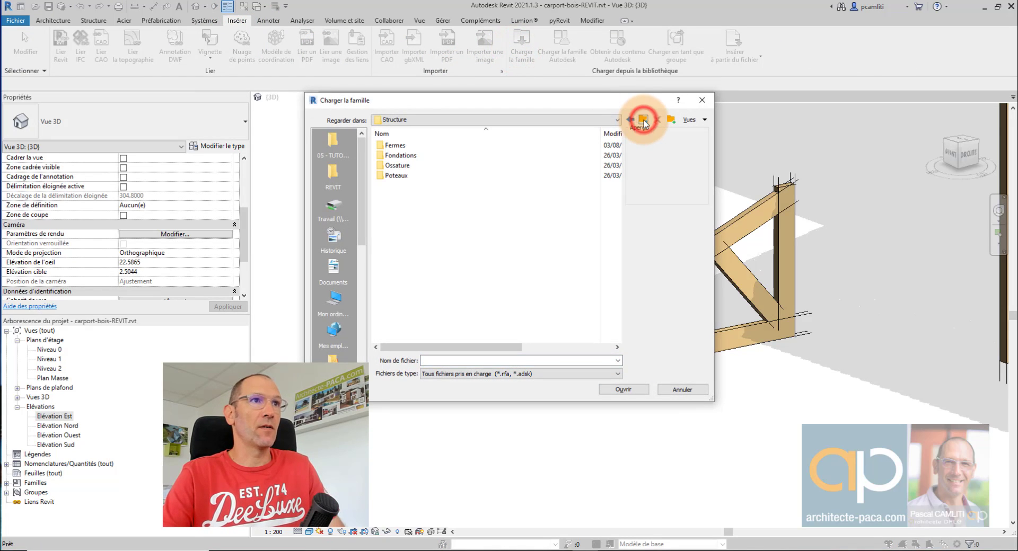
double_click(421, 177)
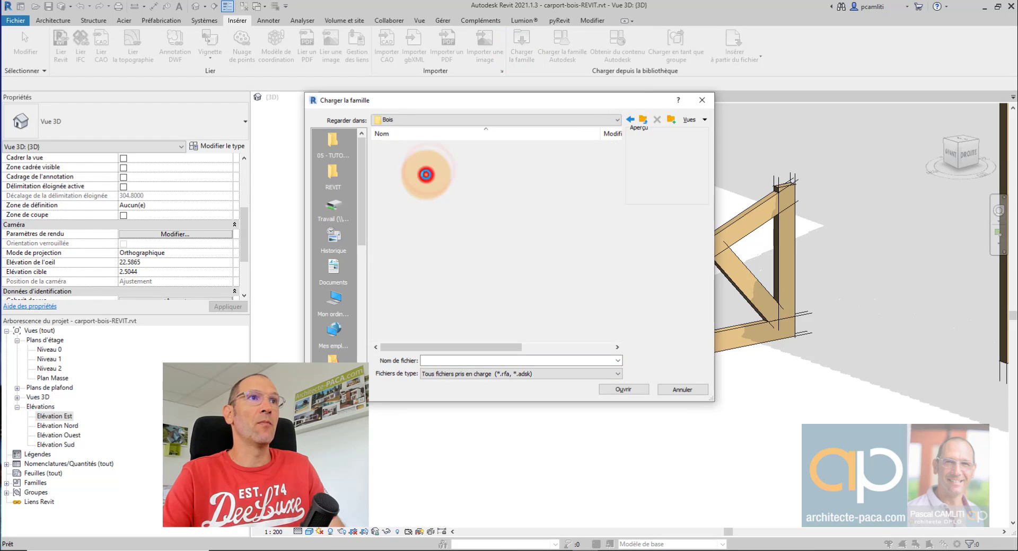
click(428, 176)
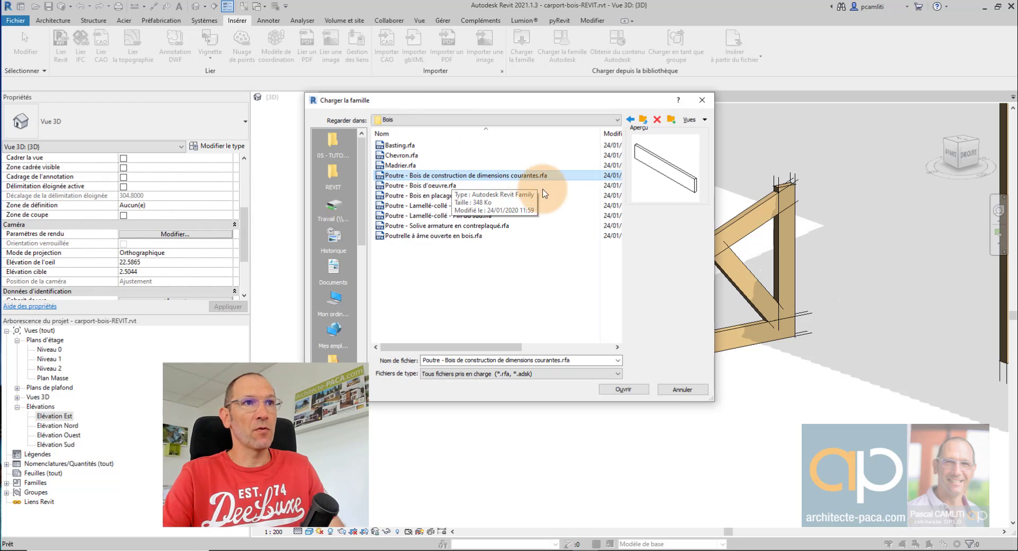
click(617, 391)
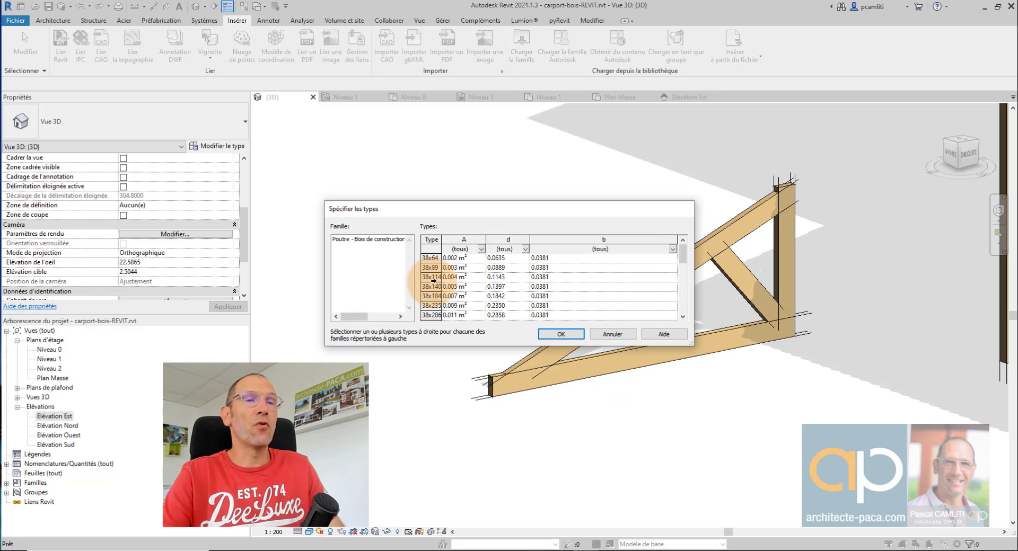
click(583, 334)
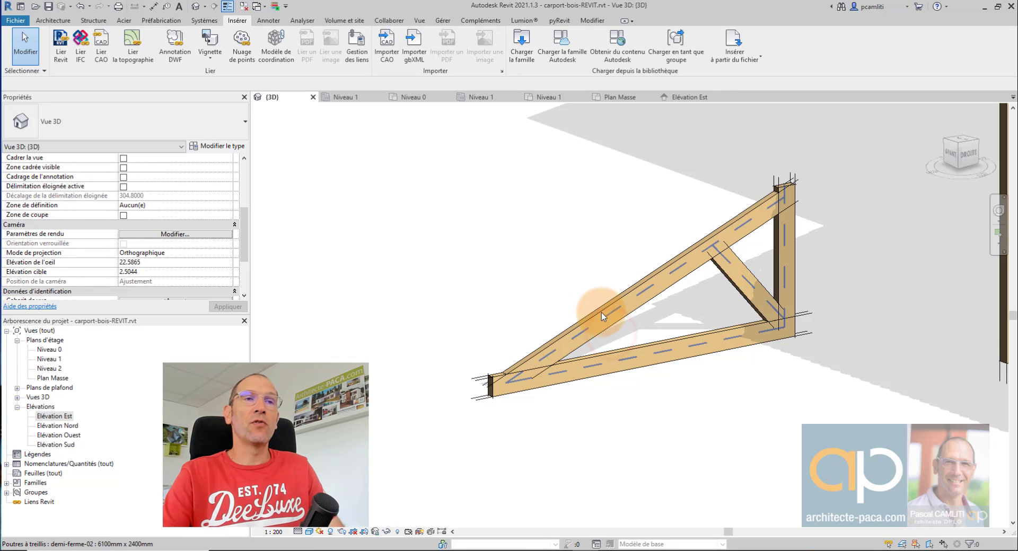
Examine the demi-ferme-02 truss's type properties and the framing types offered for its Montants, without changing them.
click(599, 317)
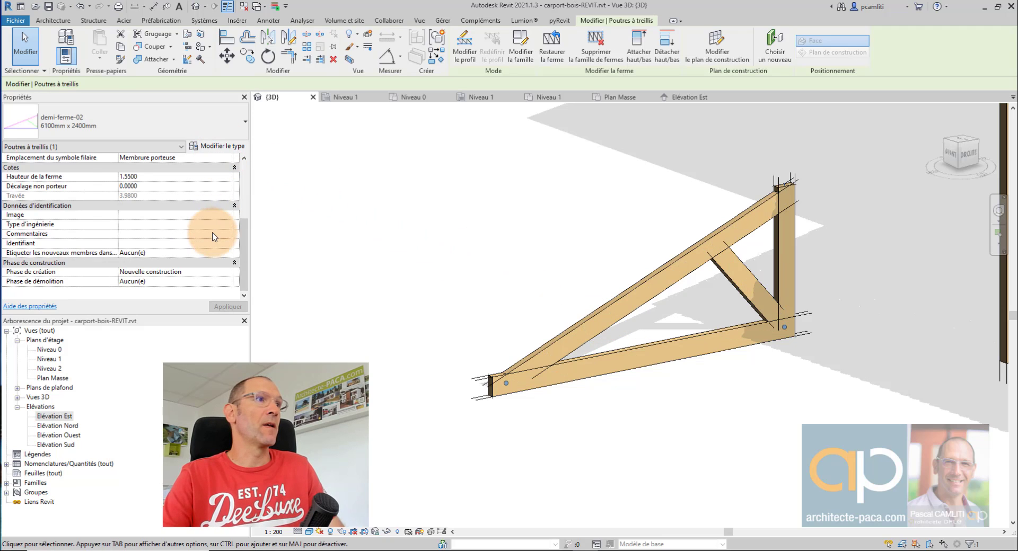
scroll(214, 237, up, 5)
scroll(201, 257, down, 3)
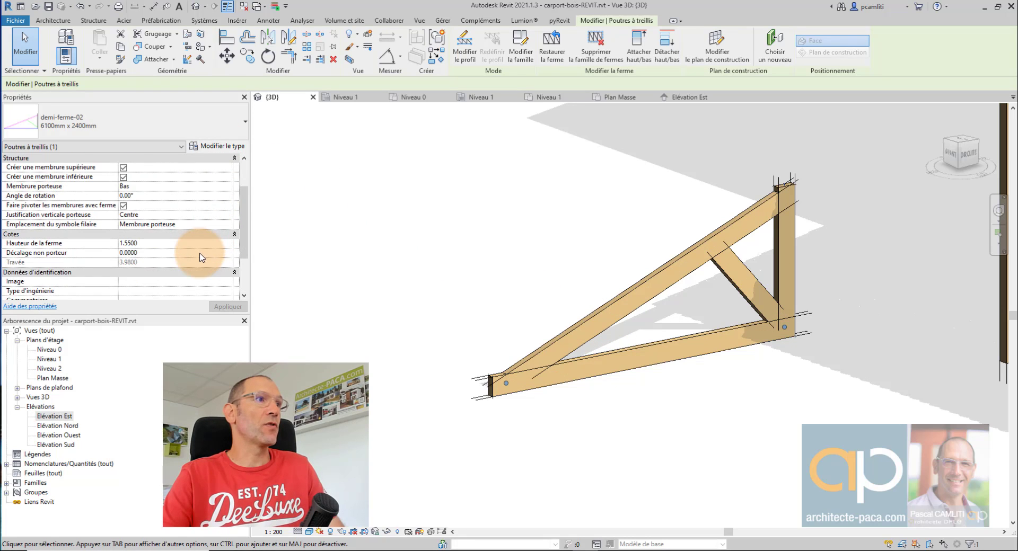
click(229, 146)
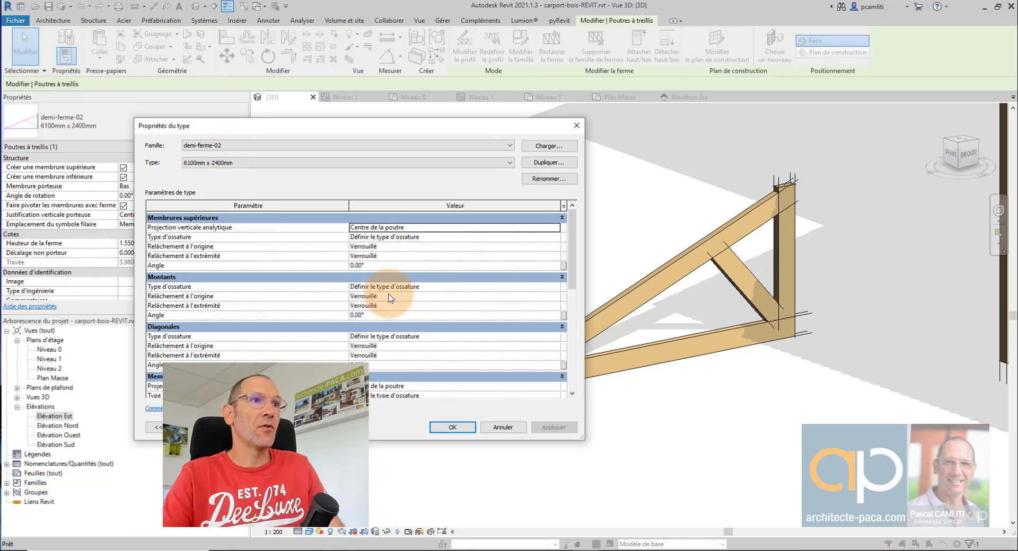
click(493, 289)
click(556, 287)
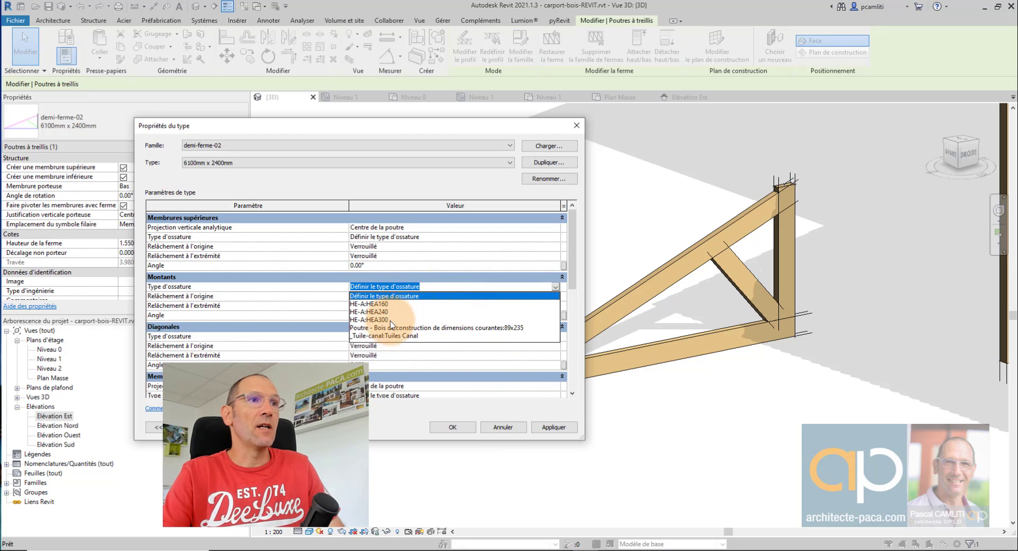
click(504, 427)
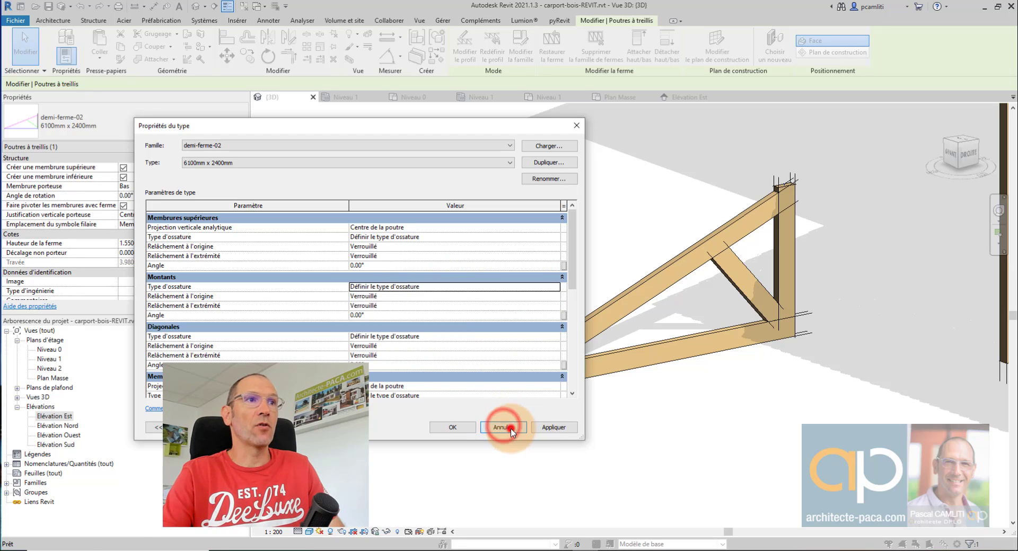
click(510, 428)
click(707, 433)
Review the truss's instance constraints, structure settings and dimensions, and inspect it beside the carport from another 3D angle.
scroll(706, 432, down, 3)
middle_drag(691, 423, 548, 405)
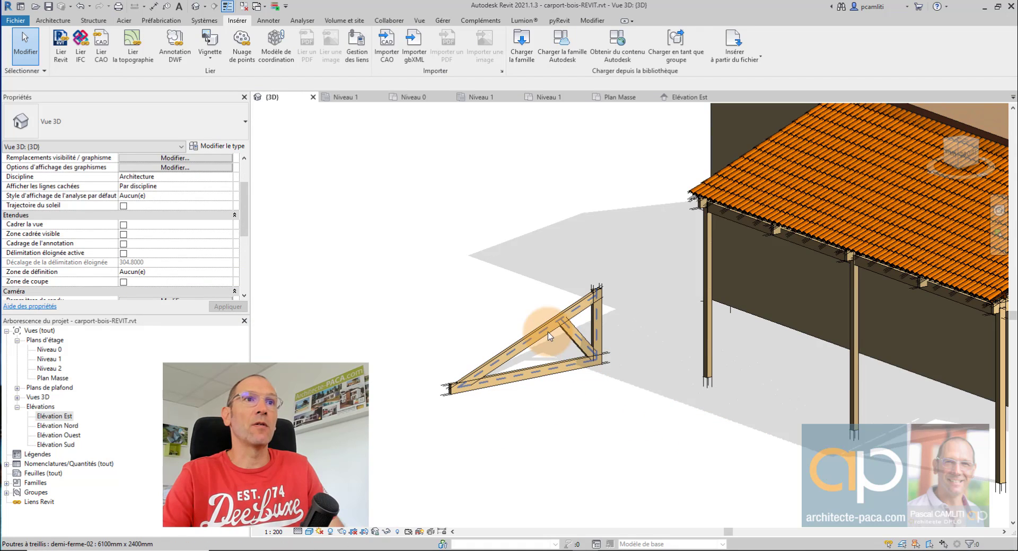
click(552, 330)
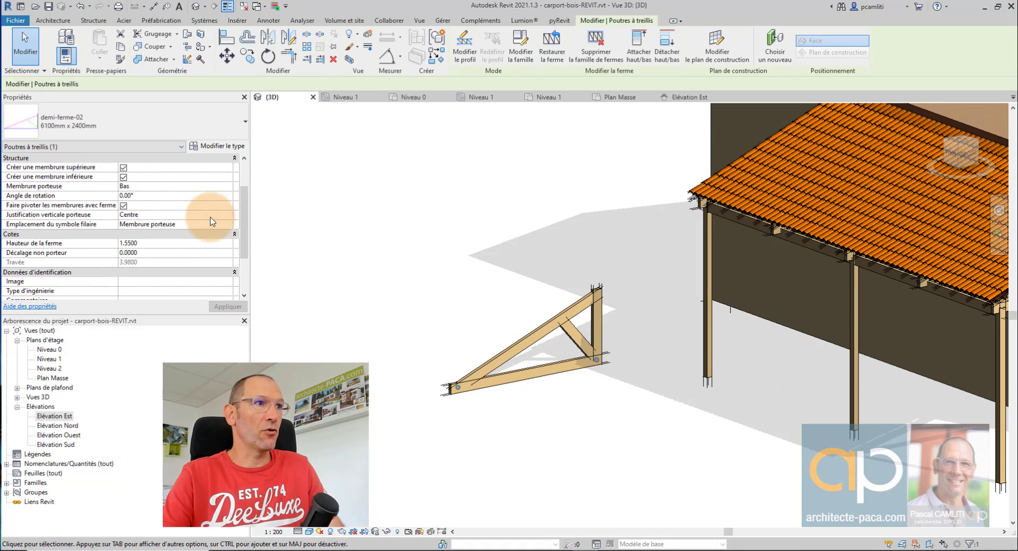
scroll(228, 223, down, 2)
scroll(228, 223, up, 5)
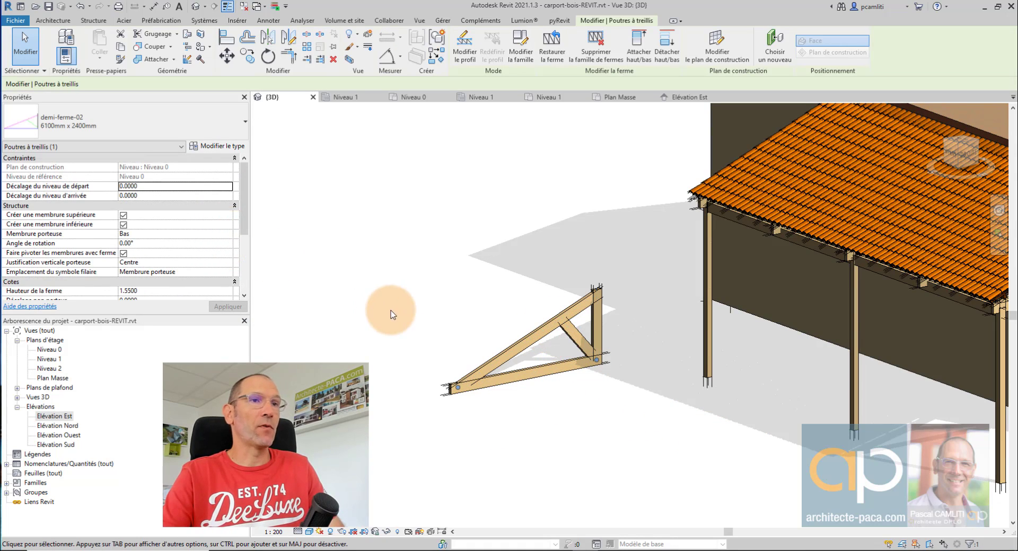
scroll(445, 335, down, 1)
shift+middle_drag(424, 335, 454, 291)
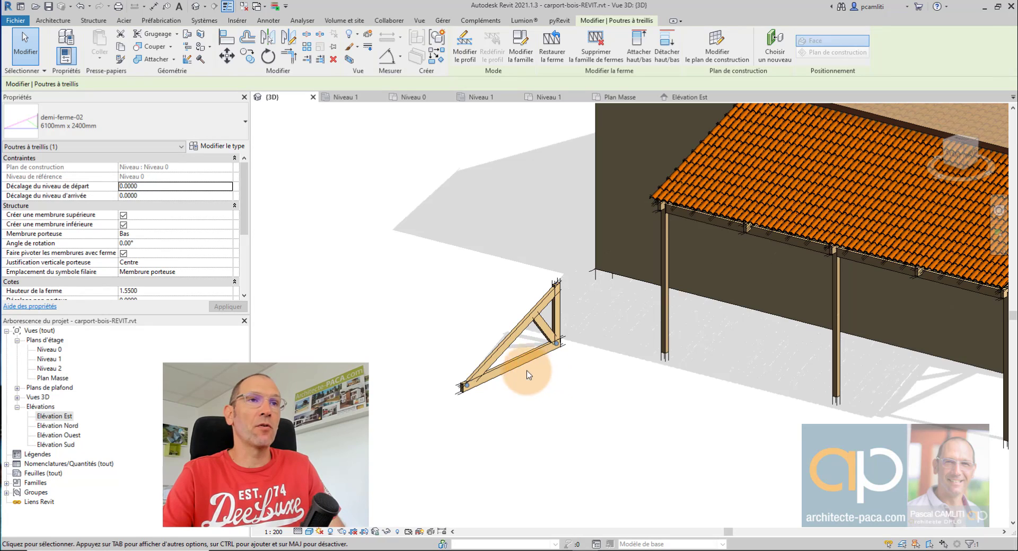
scroll(527, 375, up, 3)
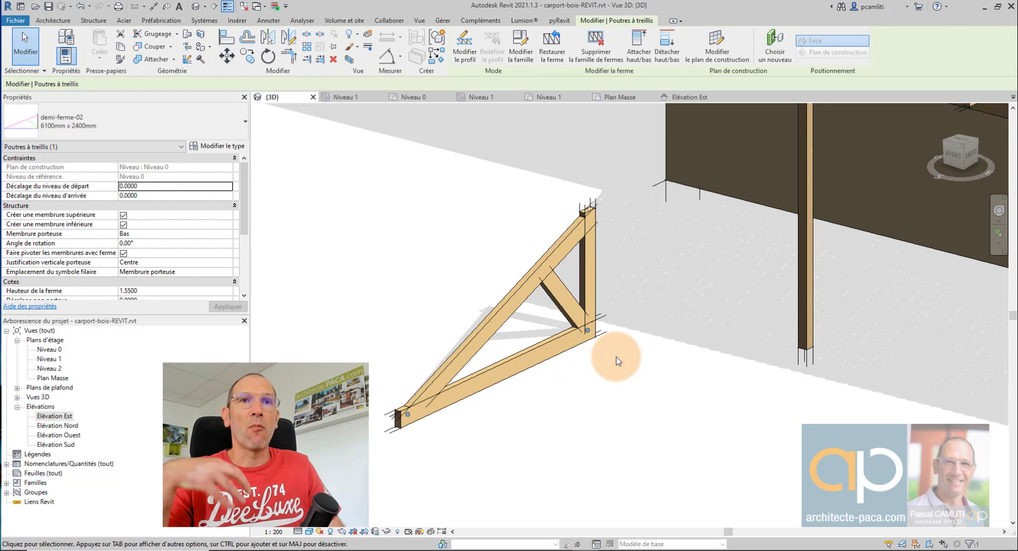